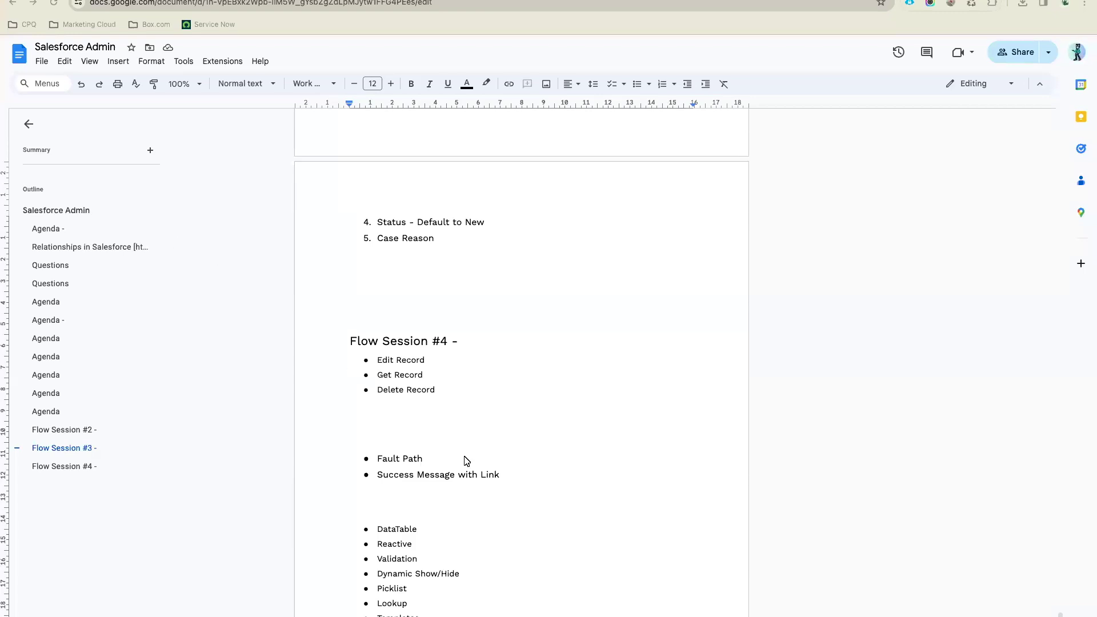
- Copy the Fault Path and Success Message with Link bullets under Flow Session #4, and delete them there along with the extra blank lines
drag(503, 479, 361, 461)
key(super+c)
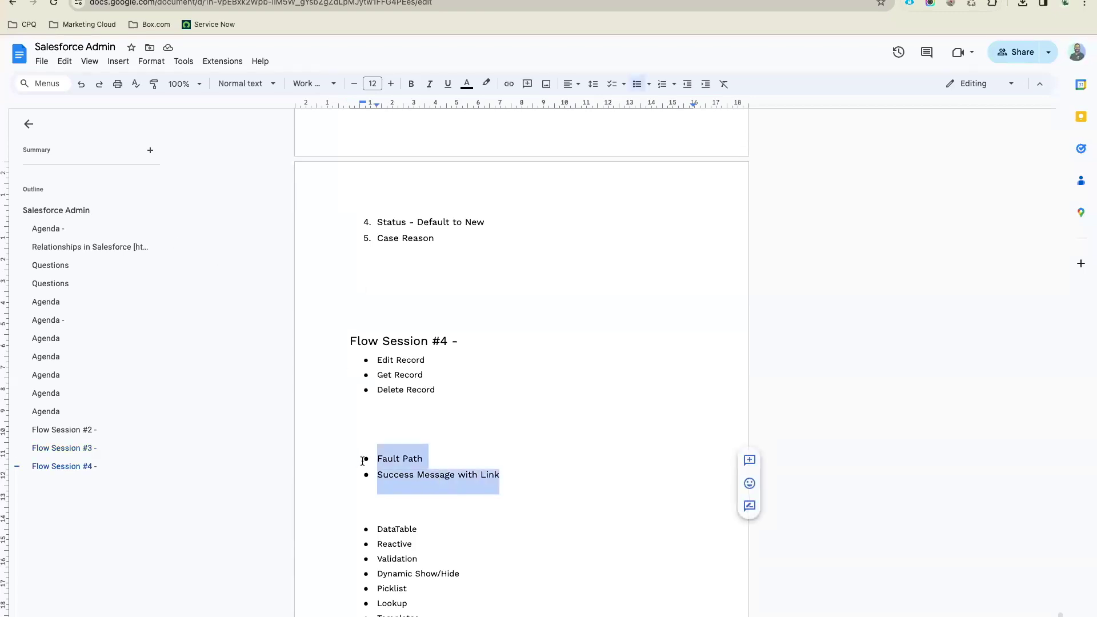
key(BackSpace)
key(BackSpace)
key(BackSpace)
key(BackSpace)
key(BackSpace)
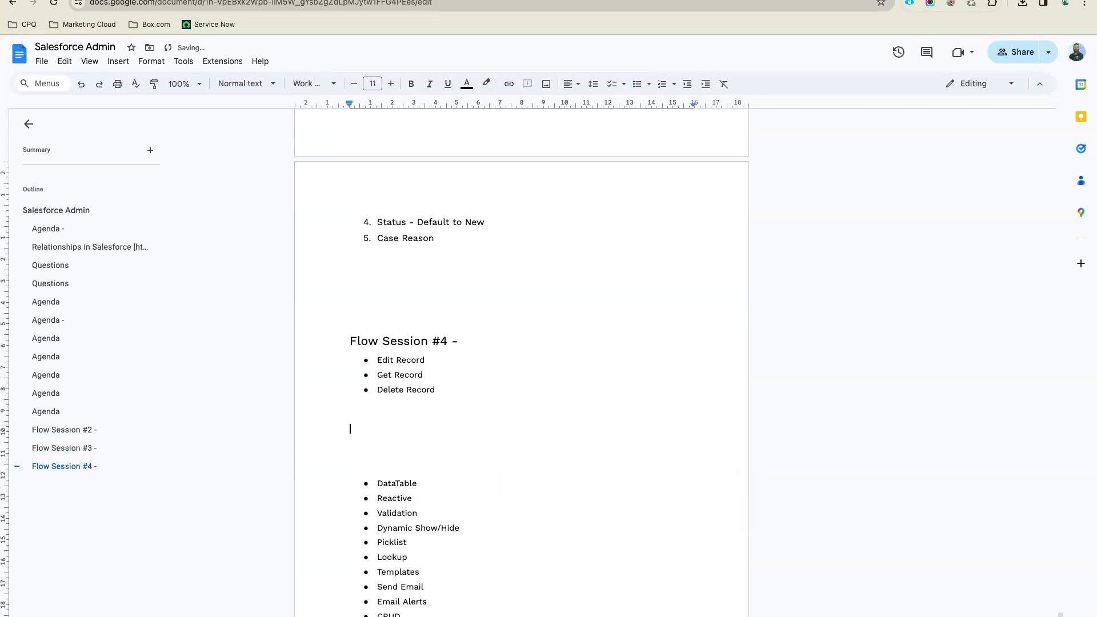
key(BackSpace)
- Paste Fault Path and Success Message with Link below Case Reason in Flow Session #3 as a separate bulleted list
click(380, 273)
key(super+v)
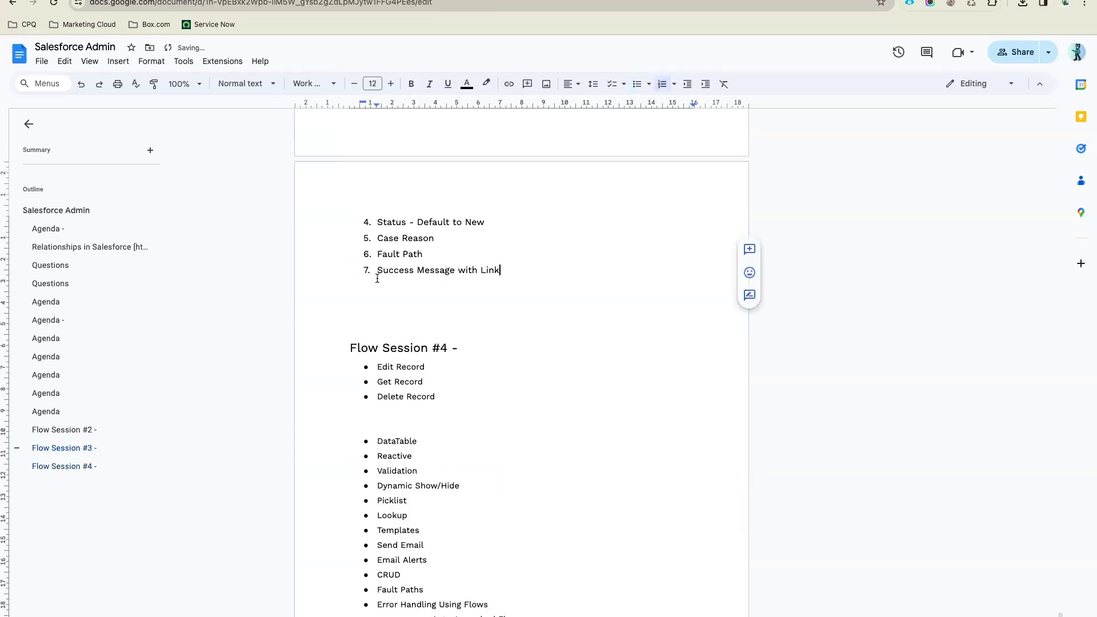
key(super+z)
key(super+z)
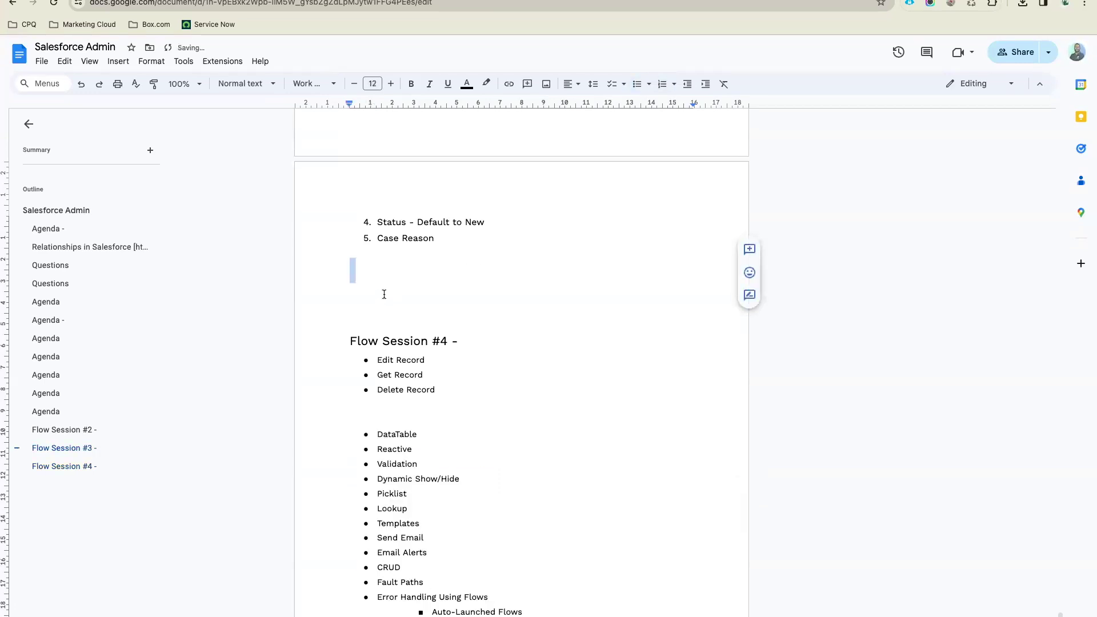
key(BackSpace)
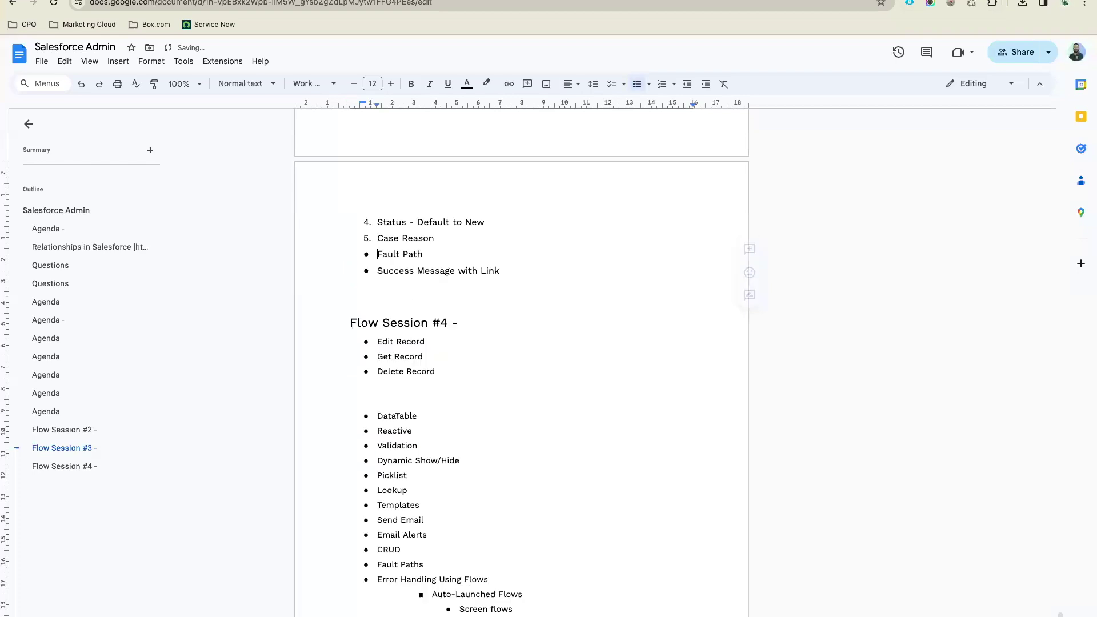
key(super+z)
click(374, 266)
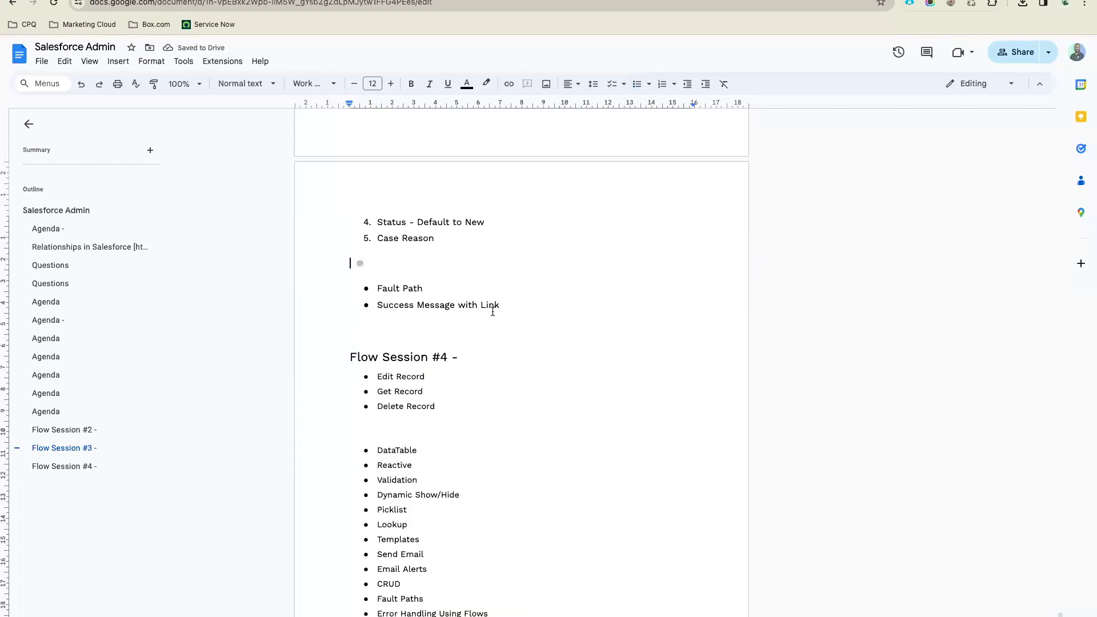
drag(503, 305, 368, 294)
click(392, 276)
- Switch to Salesforce, open Setup, and search for "flows" to open the Flows page under Process Automation
click(239, 1)
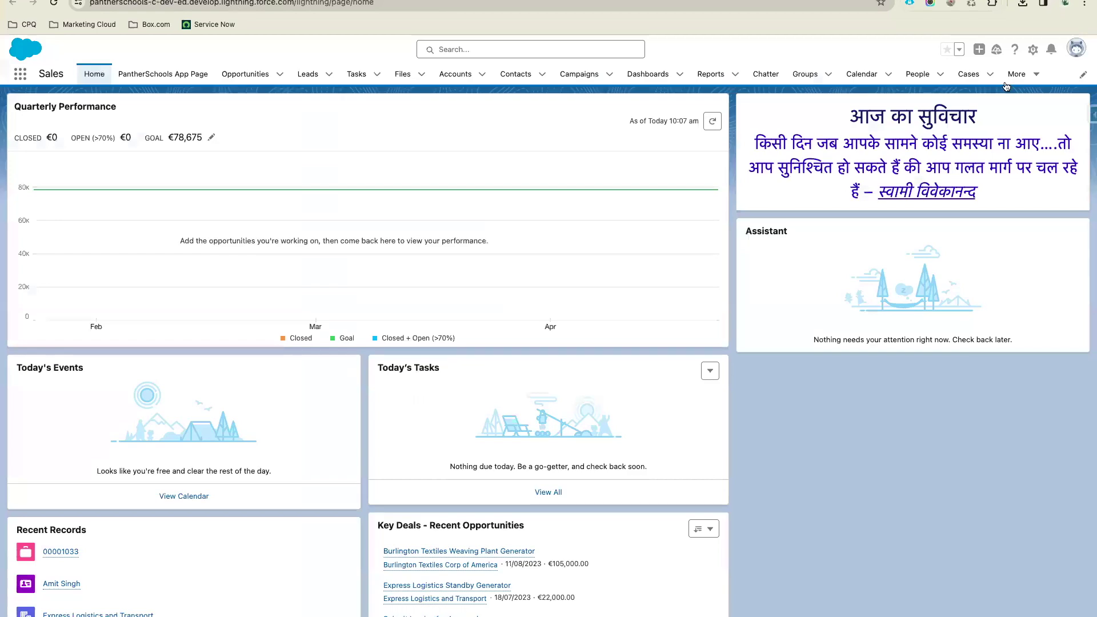
click(1032, 50)
click(994, 83)
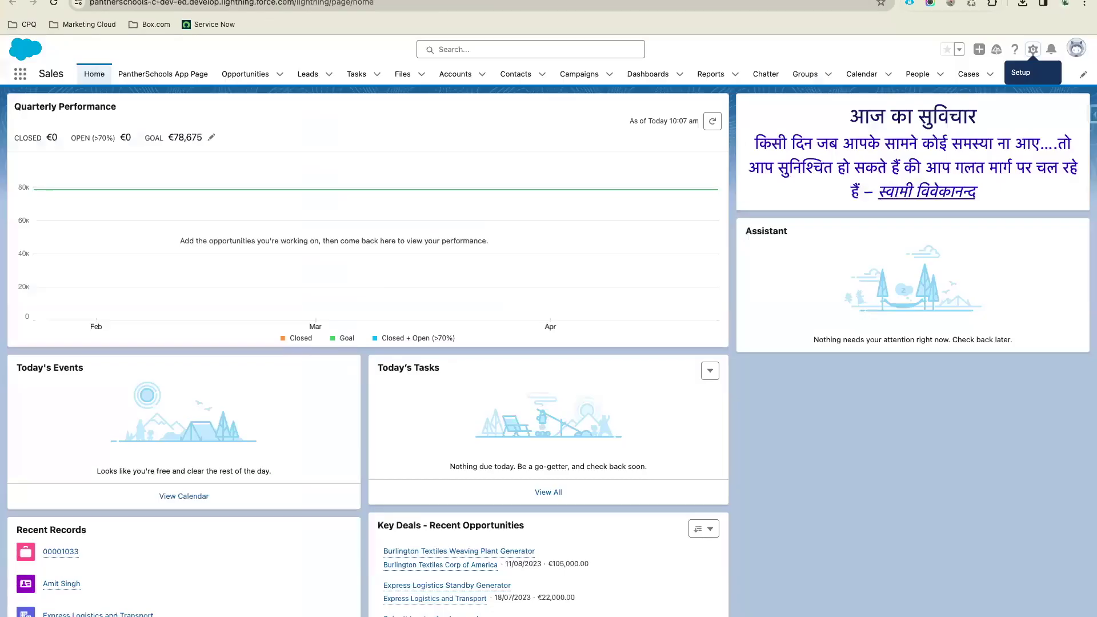
click(259, 0)
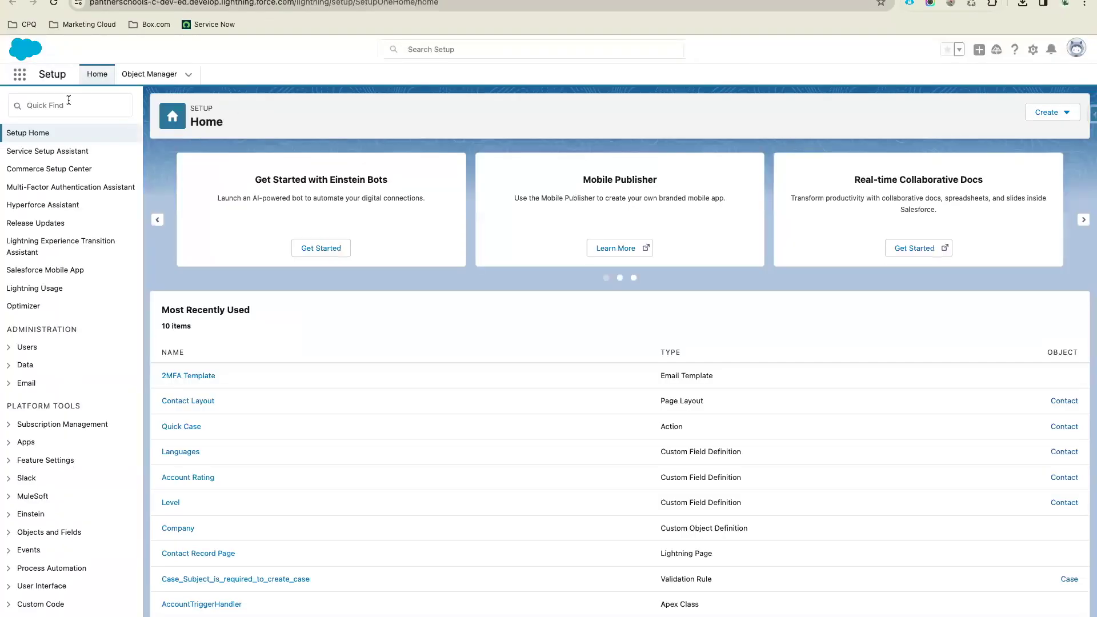
click(66, 102)
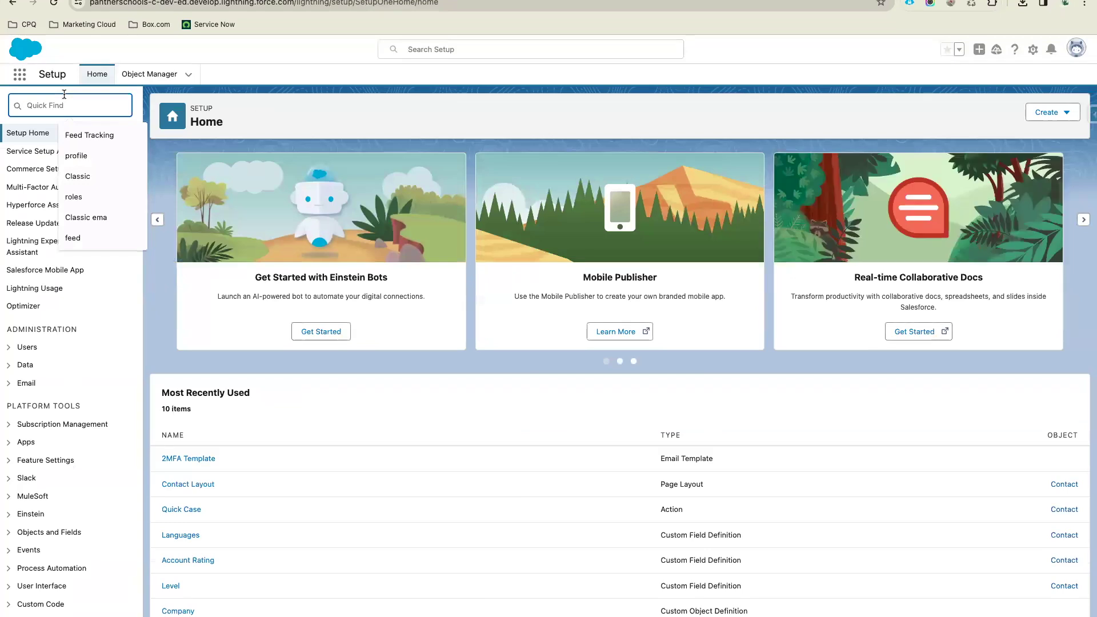
text(flows)
click(41, 151)
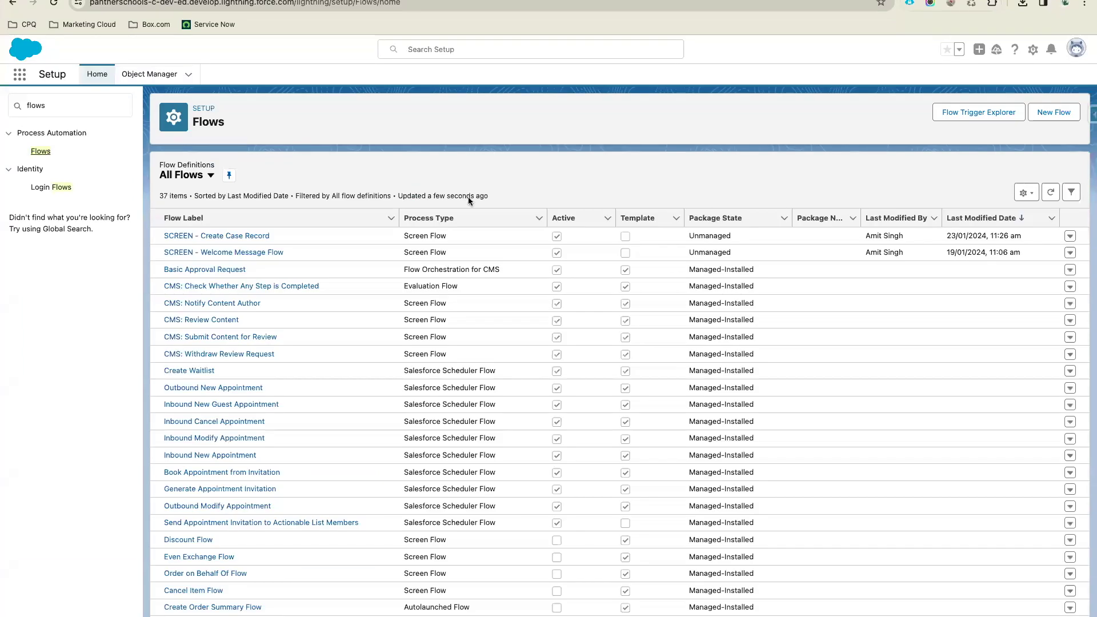
- Open the SCREEN - Create Case Record flow with its toolbox shown, and open the Create Case Record element for editing
click(234, 237)
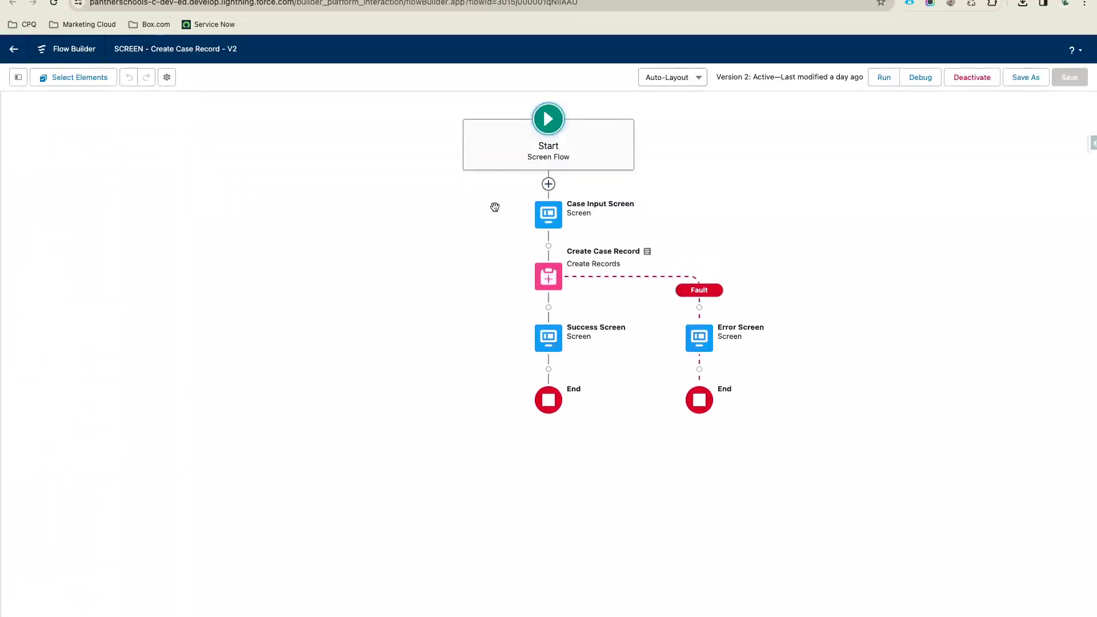
click(18, 77)
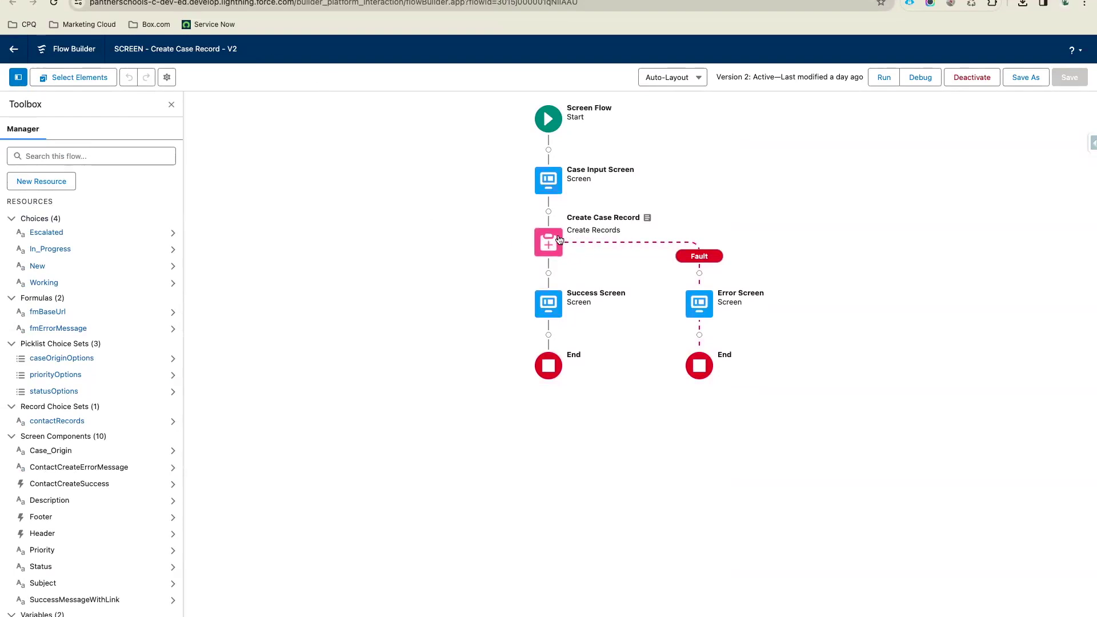
click(553, 245)
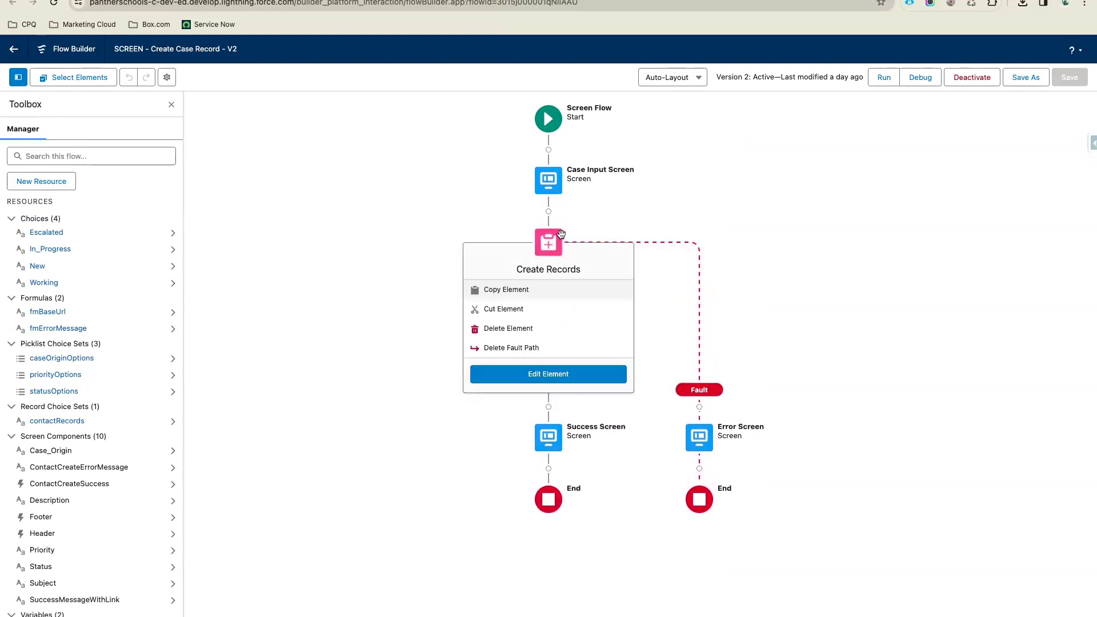
click(573, 373)
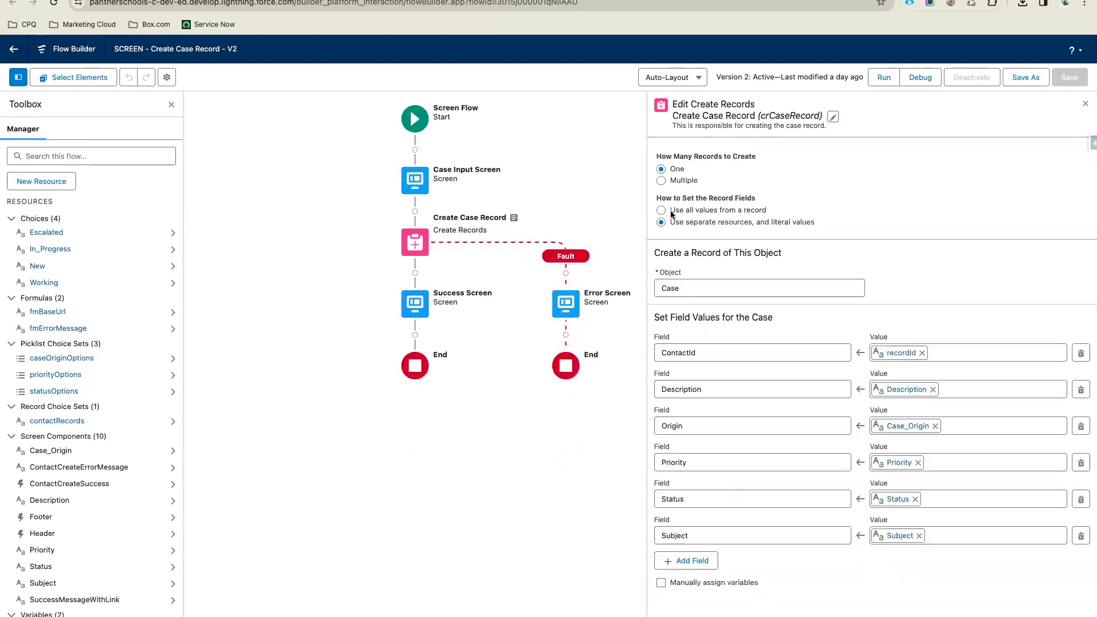
- Set the Create Case Record element to use all values from a record for its record fields
drag(668, 210, 866, 215)
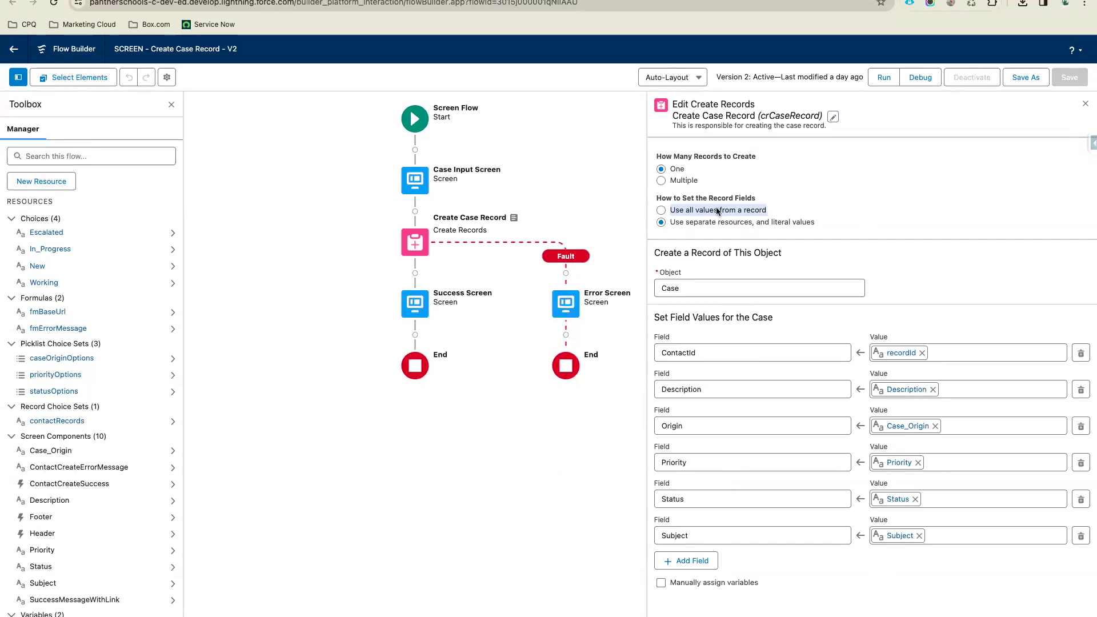
click(676, 210)
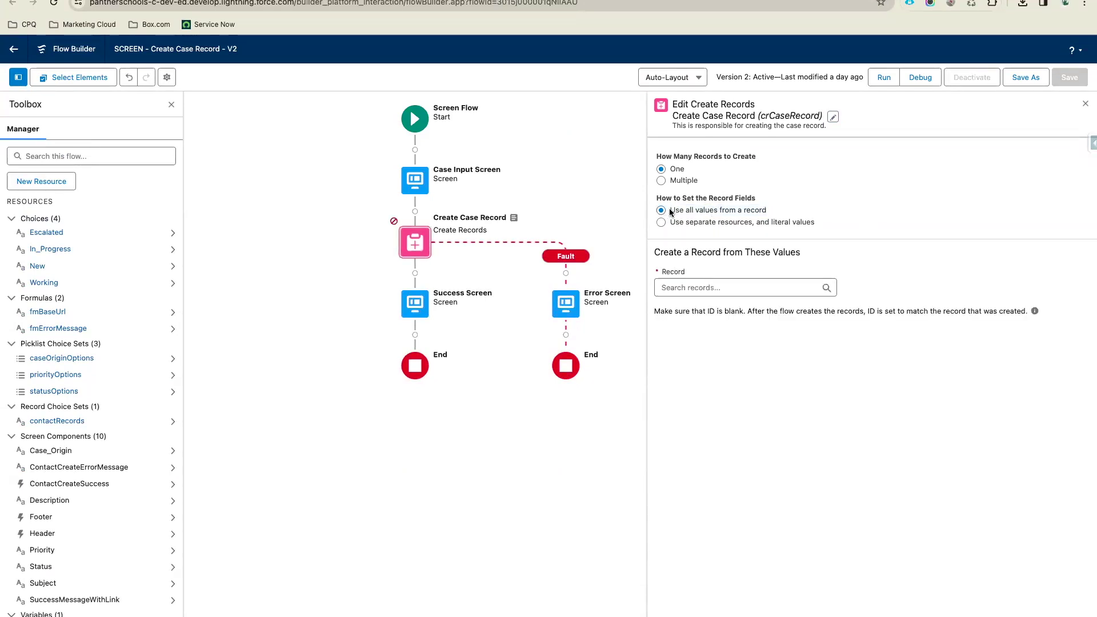
triple_click(673, 211)
drag(688, 273, 663, 276)
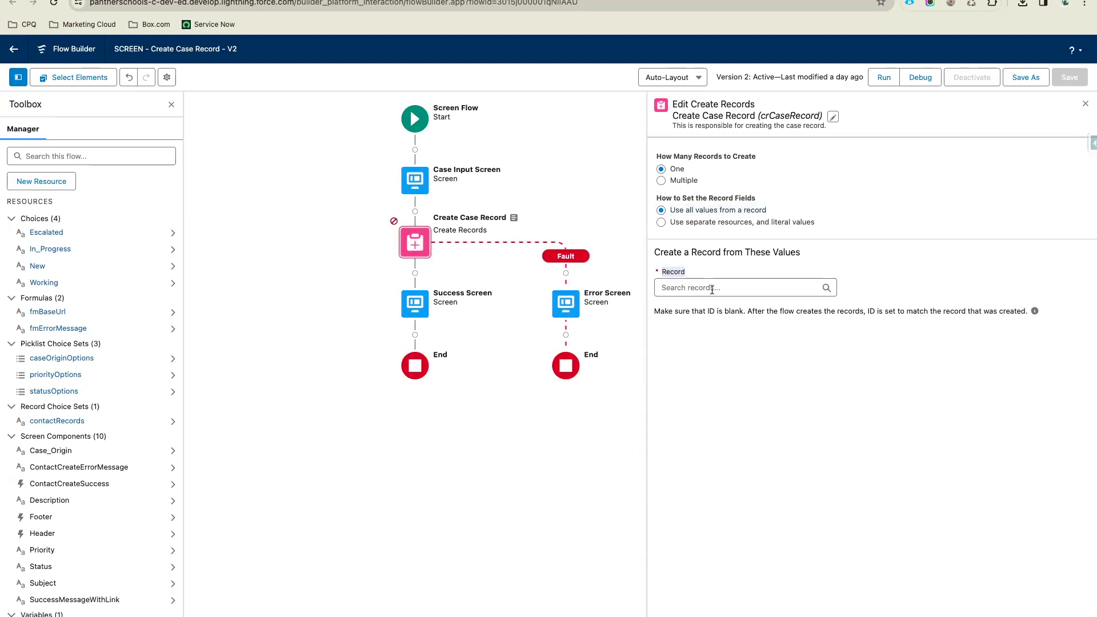
triple_click(811, 254)
- Try the separate resources and Multiple options on the Create Case Record element, returning it to One with all values from a record
click(721, 223)
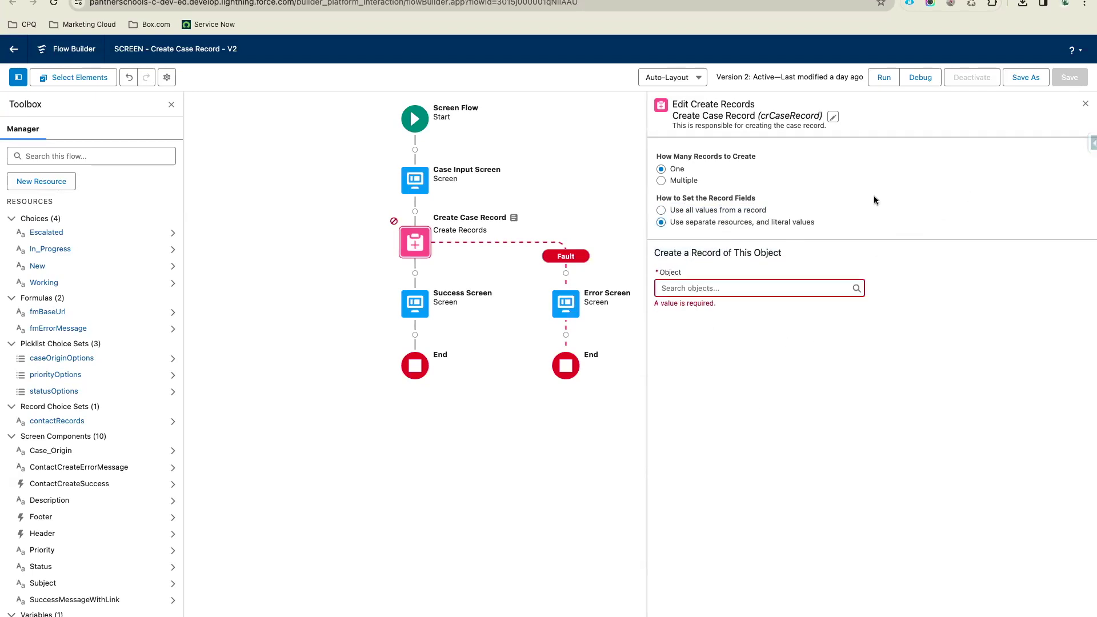
click(682, 181)
click(676, 169)
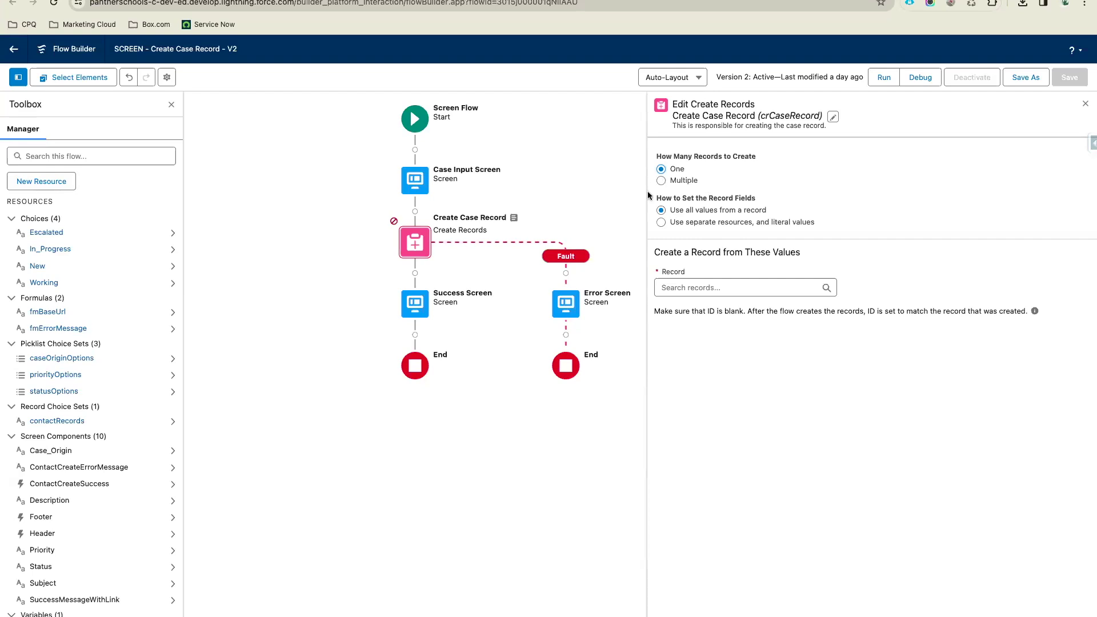
drag(708, 179, 665, 181)
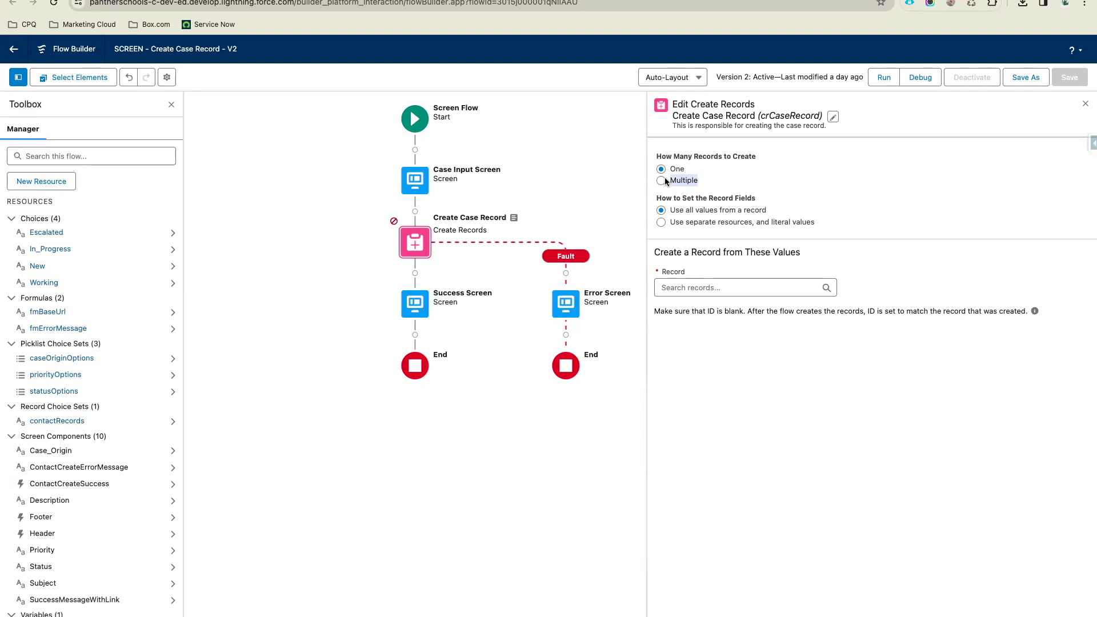
click(661, 181)
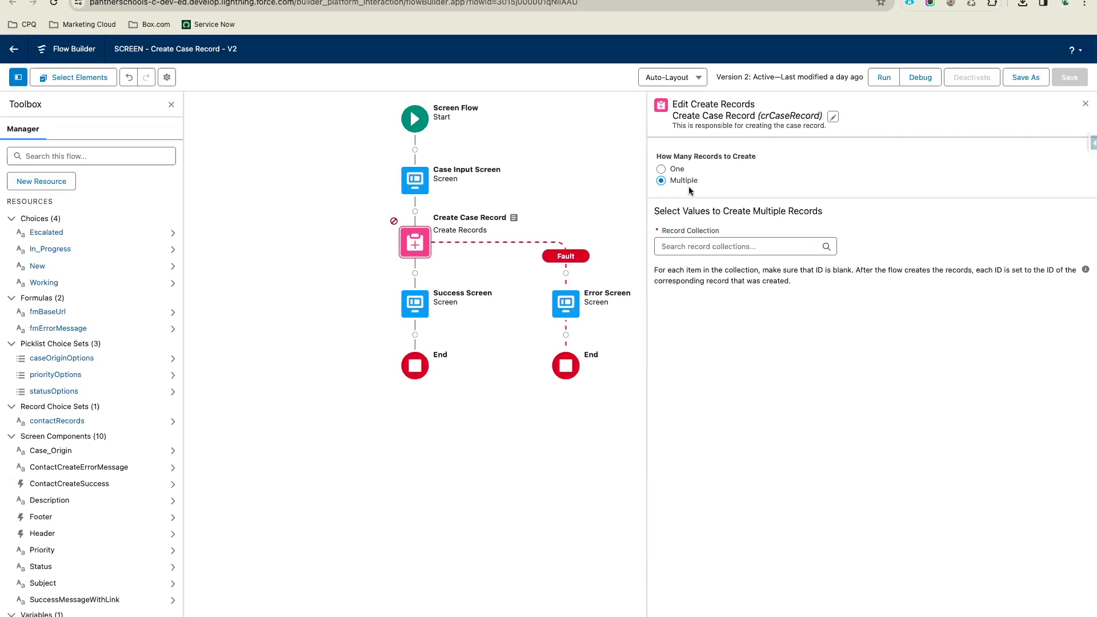
click(662, 169)
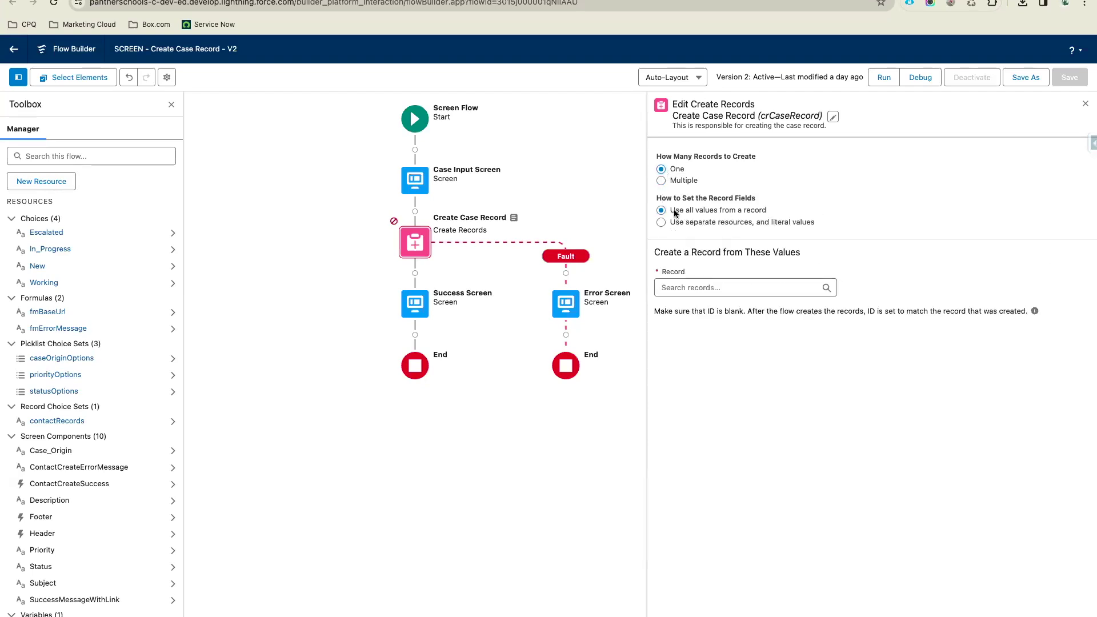
- Close the Create Case Record settings and open the Case Input Screen element for editing
drag(672, 211, 762, 212)
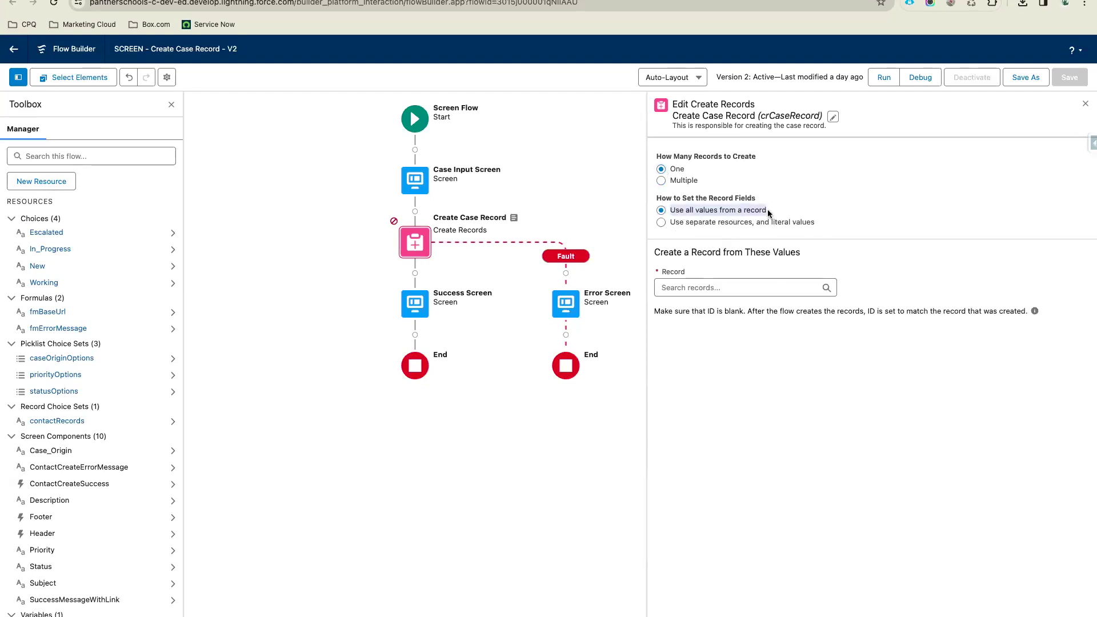
click(767, 209)
drag(768, 211, 663, 212)
click(1085, 103)
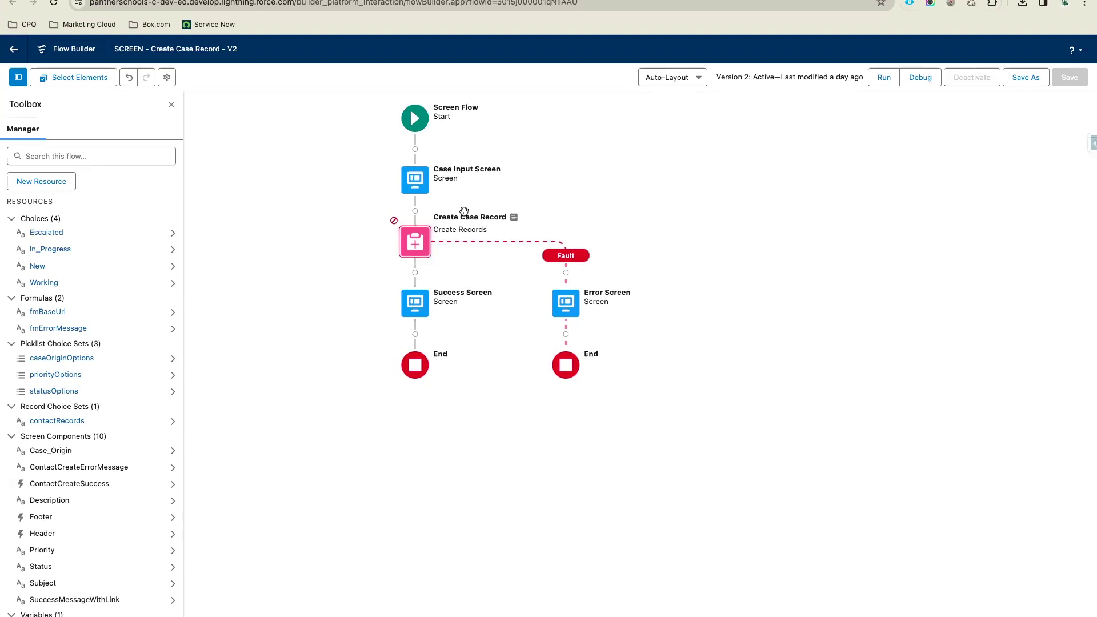
click(412, 181)
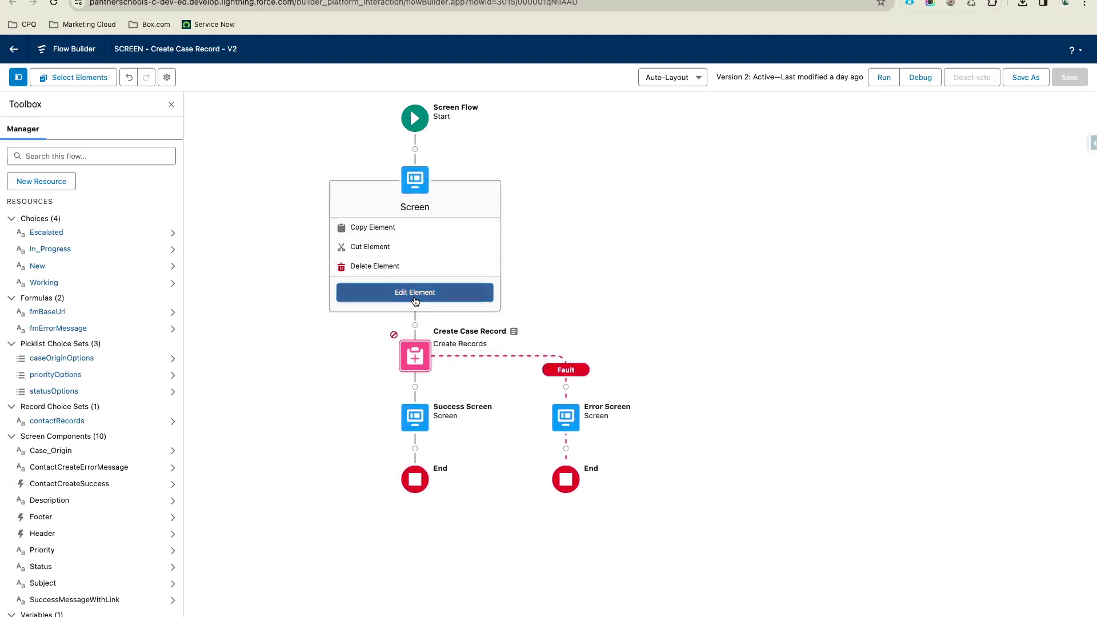
click(414, 294)
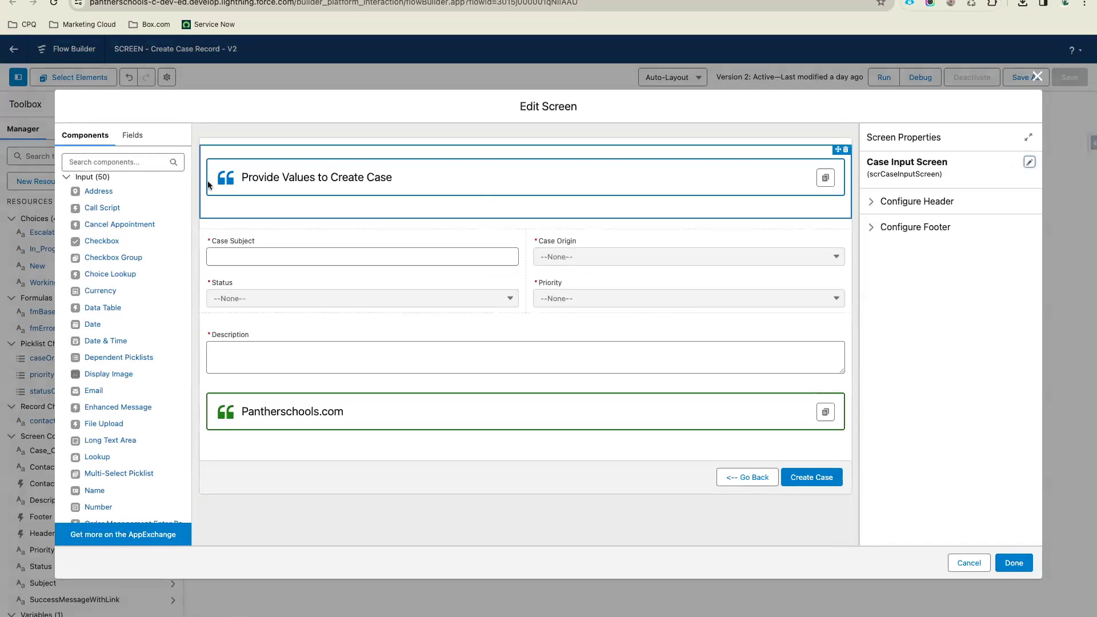
- Compare the component and record field options of the Case Input Screen and examine its Record Variable requirement
click(137, 135)
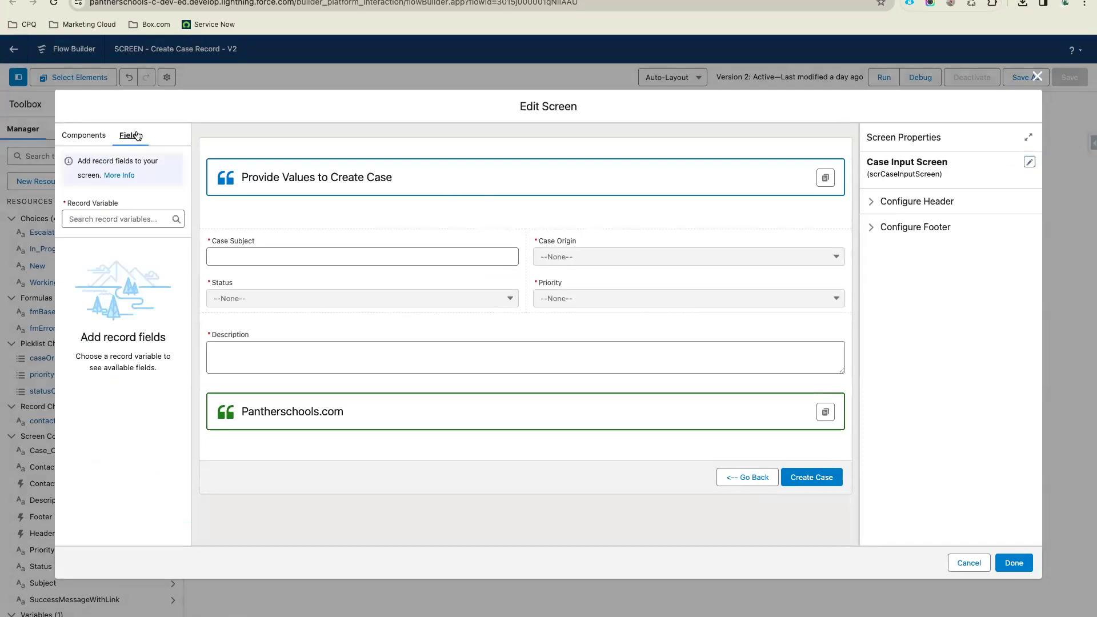
click(86, 137)
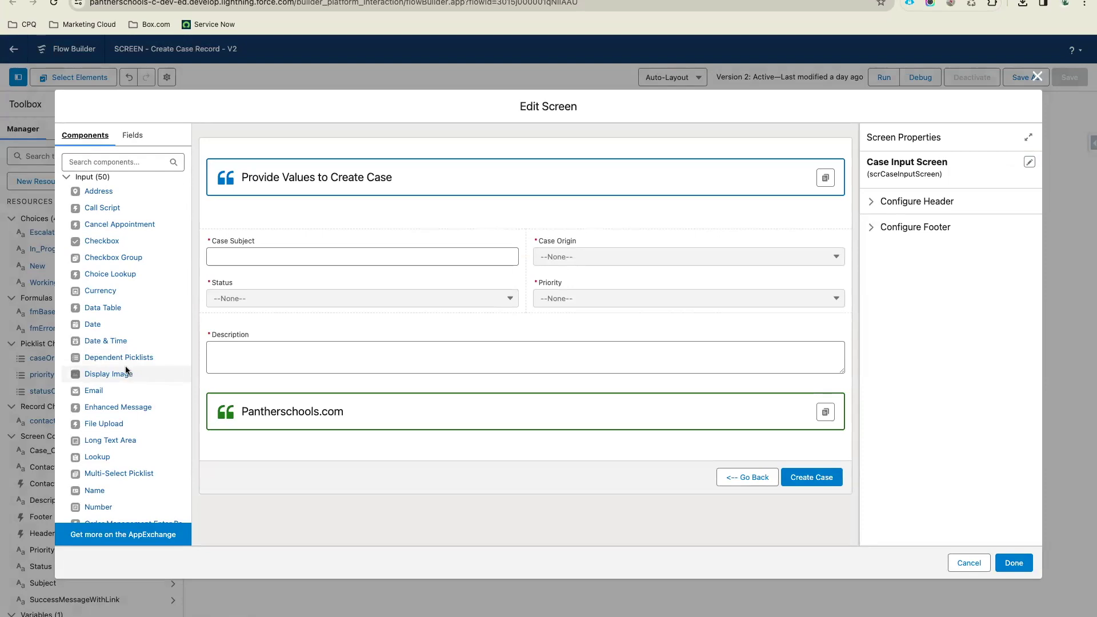
click(133, 135)
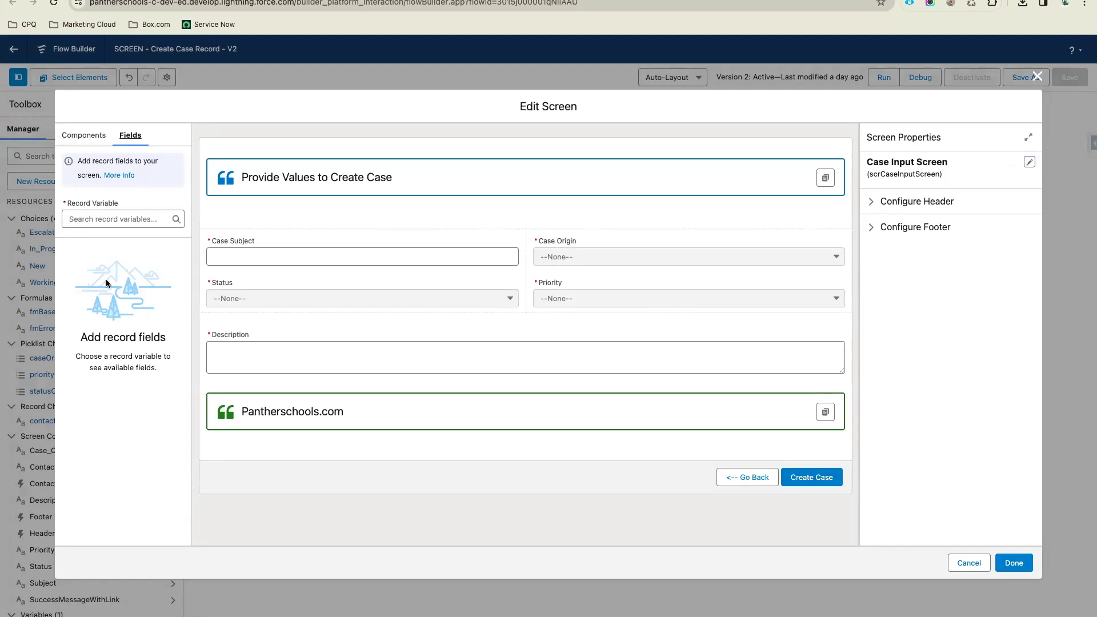
drag(68, 205, 124, 208)
click(124, 207)
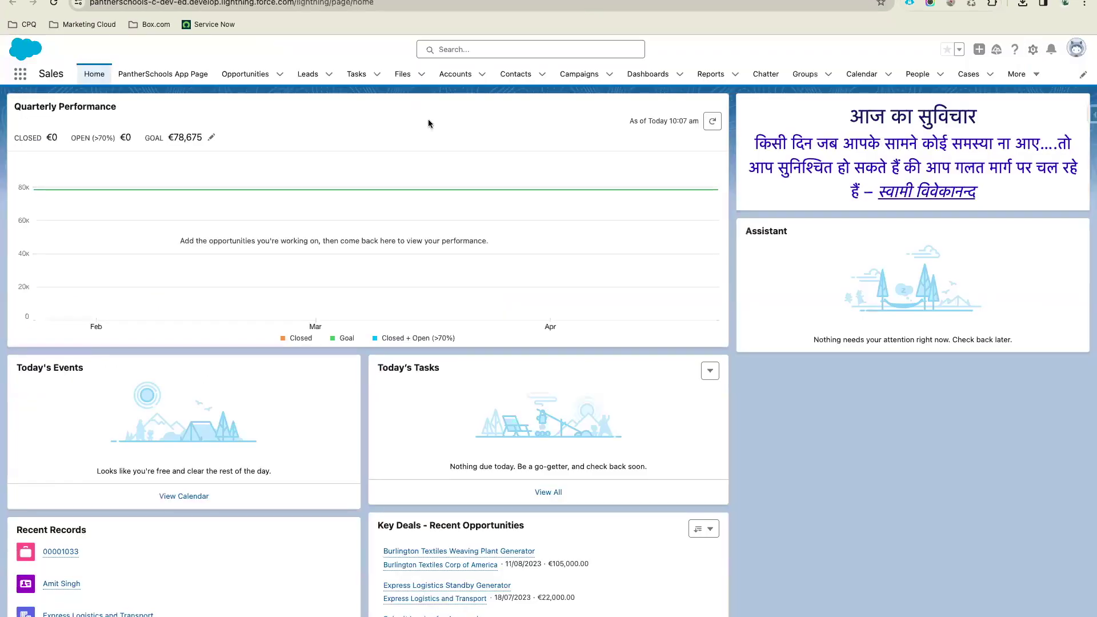
- Open a blank New Case form in the Sales app and examine the fields in all its sections
click(962, 76)
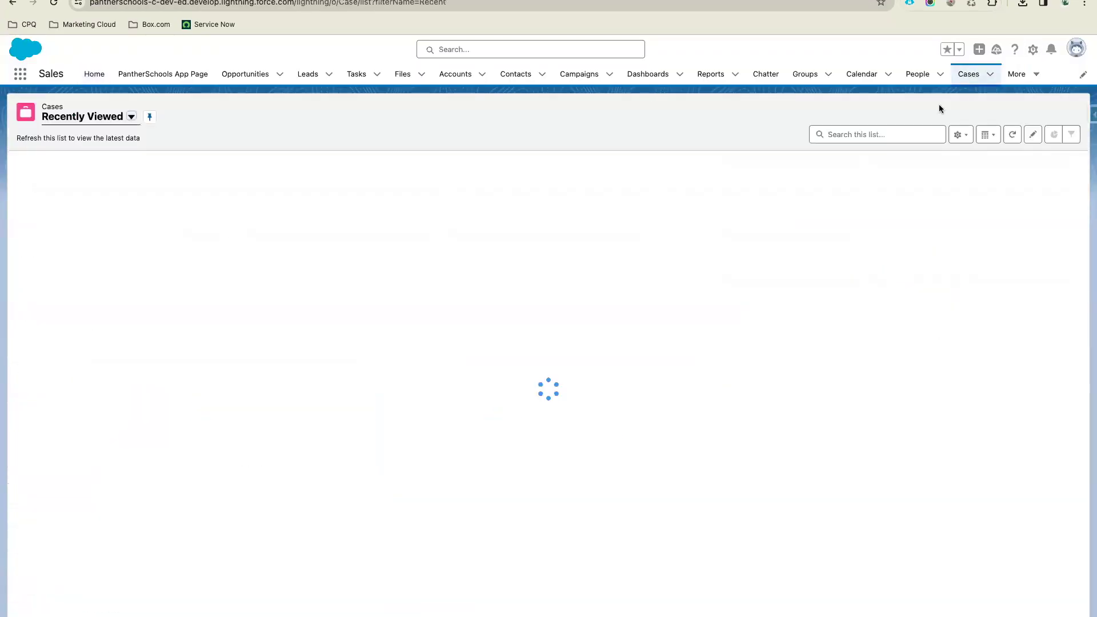
click(987, 111)
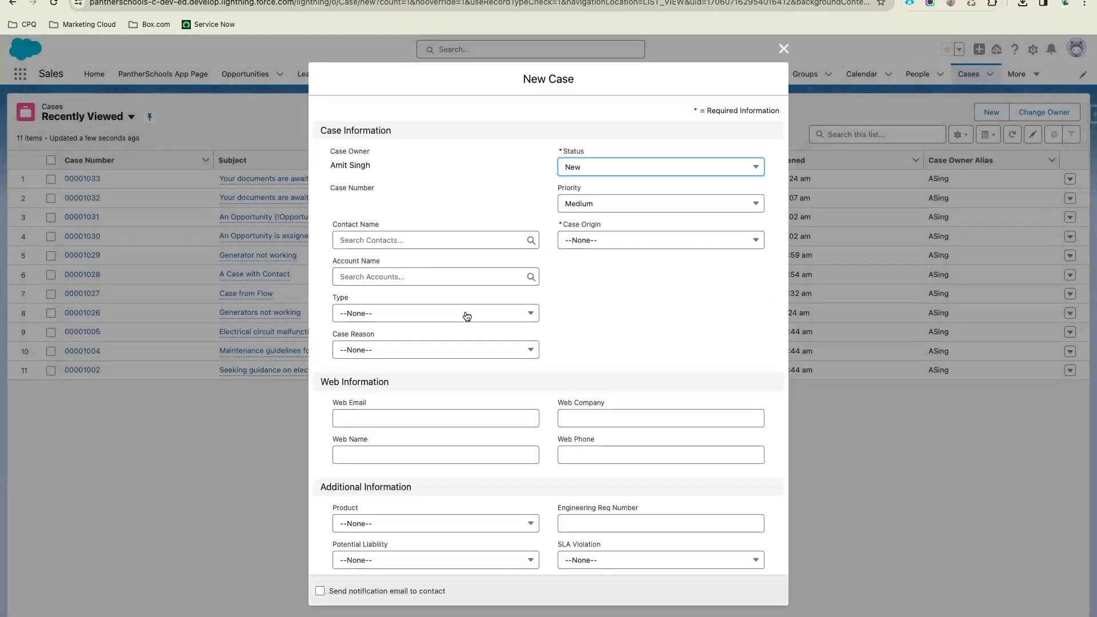
scroll(526, 301, down, 3)
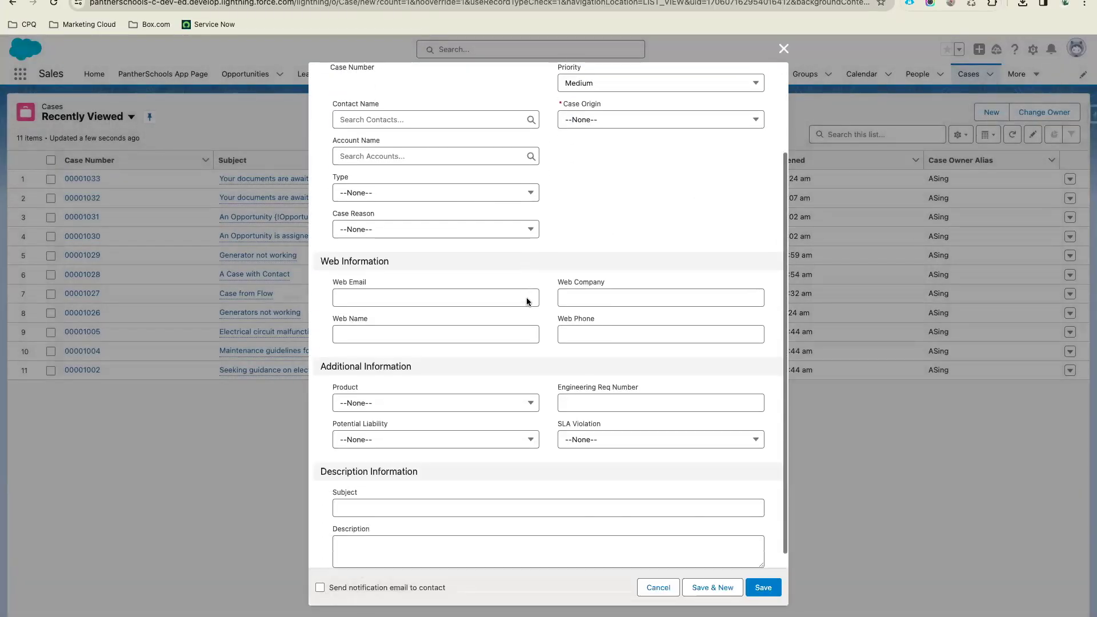
scroll(524, 343, up, 3)
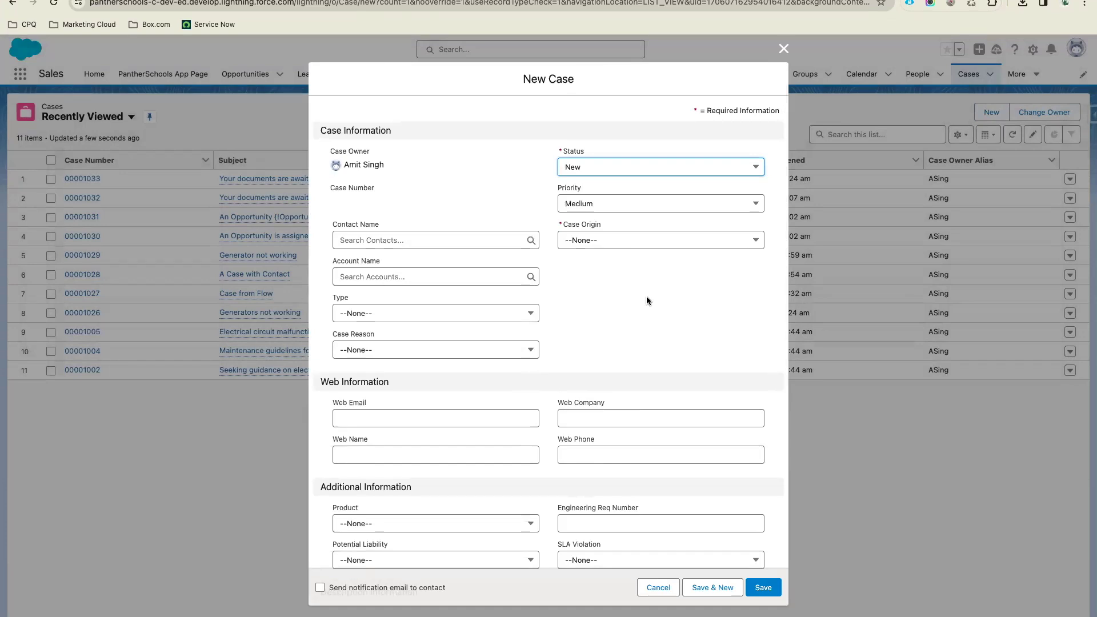
- Review the case, web, additional and description information fields of the blank New Case form
scroll(487, 443, down, 3)
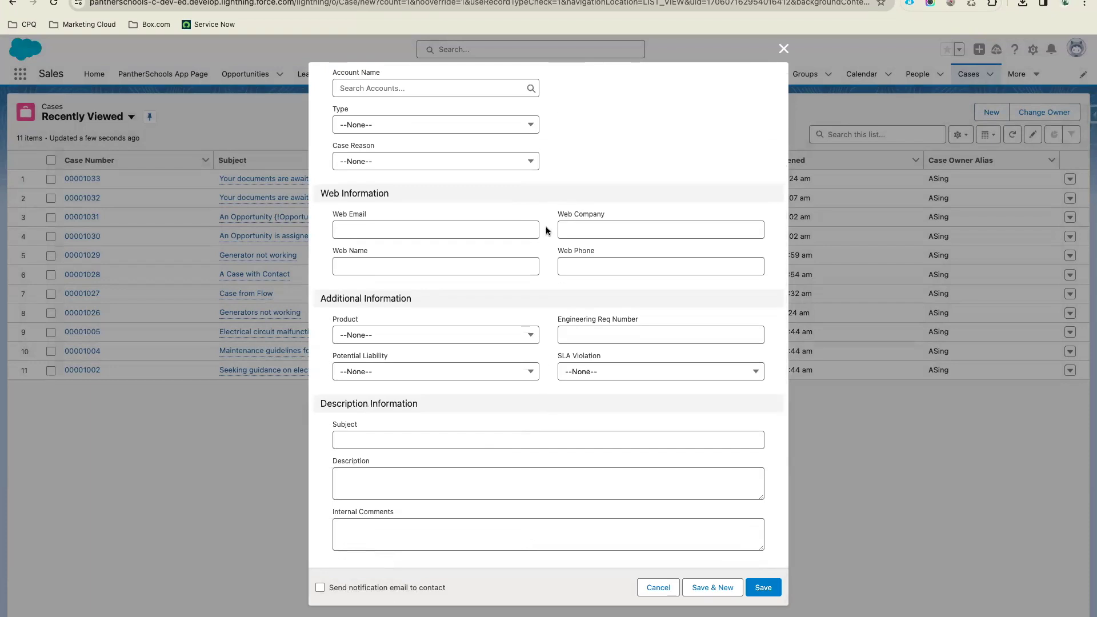
scroll(615, 260, up, 5)
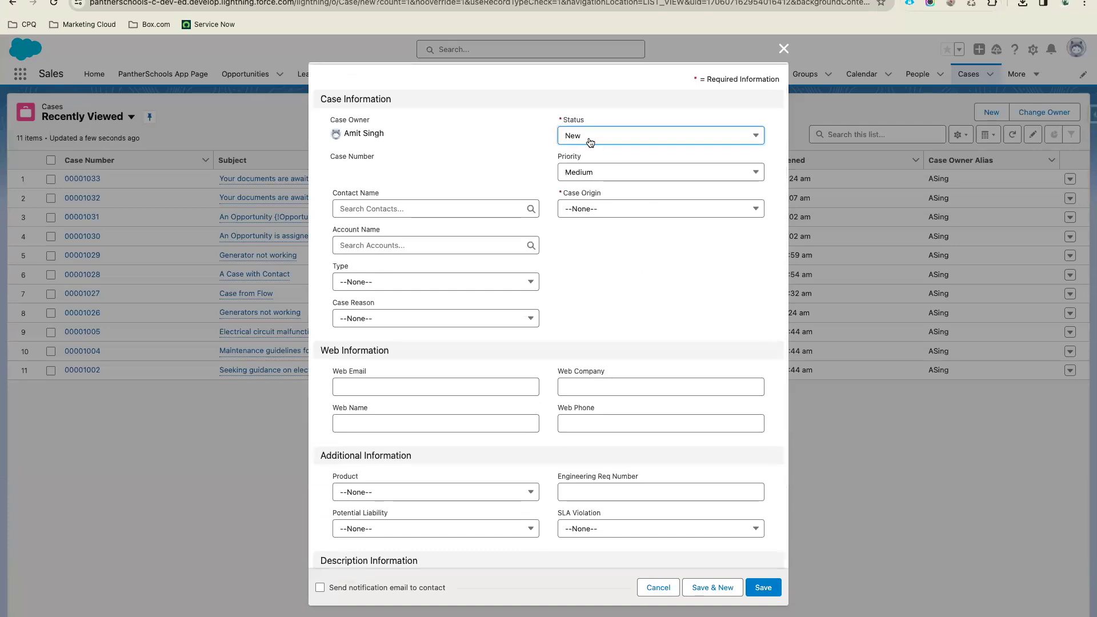
scroll(405, 317, down, 5)
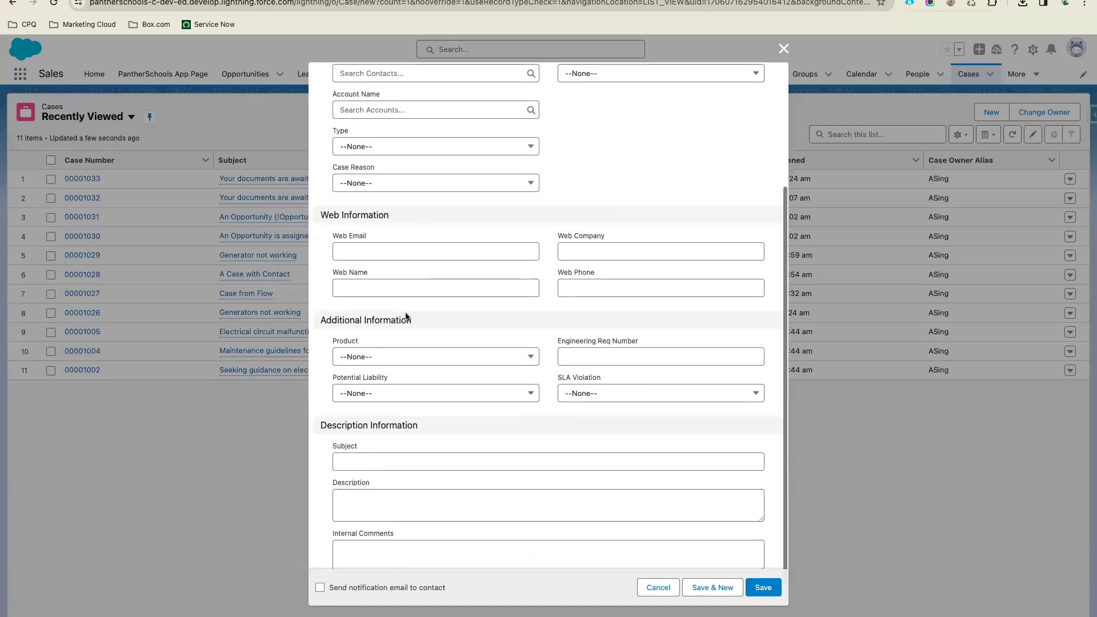
scroll(554, 409, down, 1)
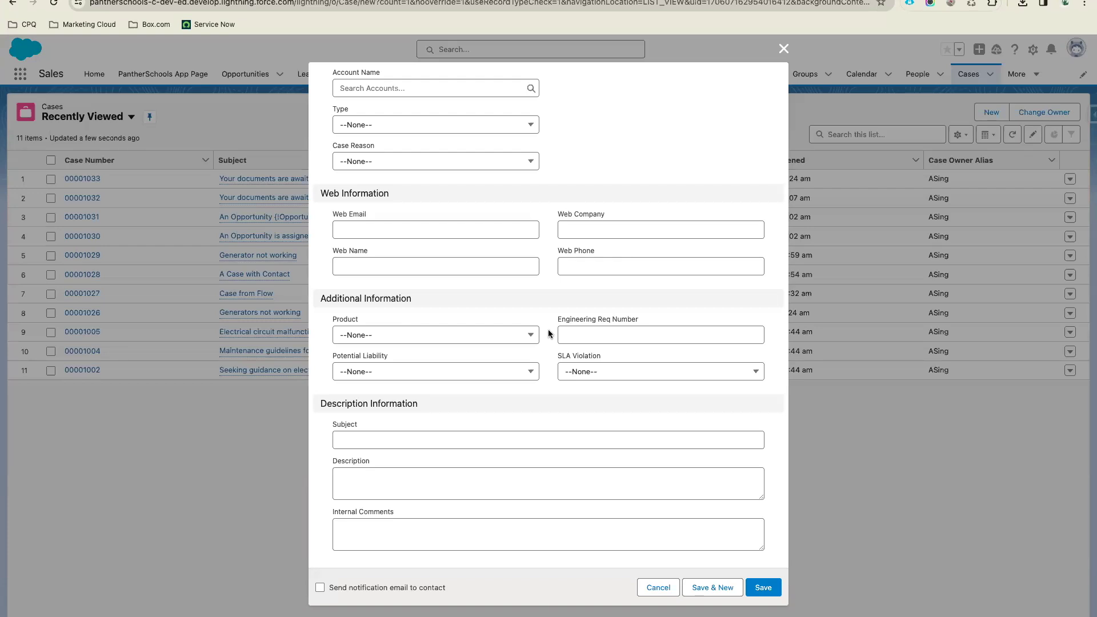
scroll(548, 333, up, 5)
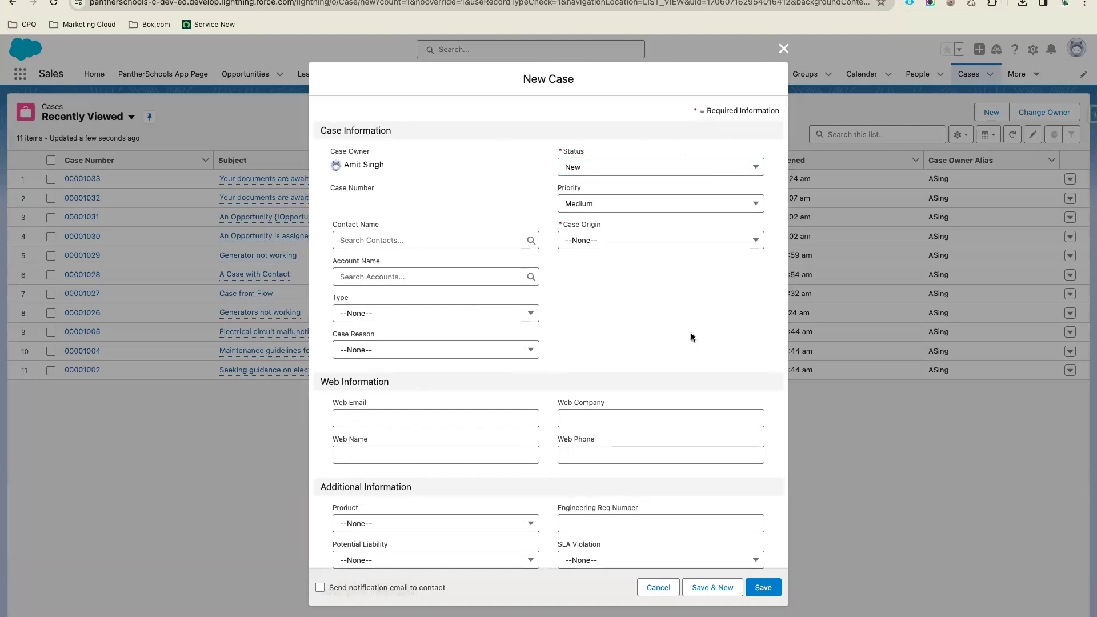
scroll(692, 336, down, 3)
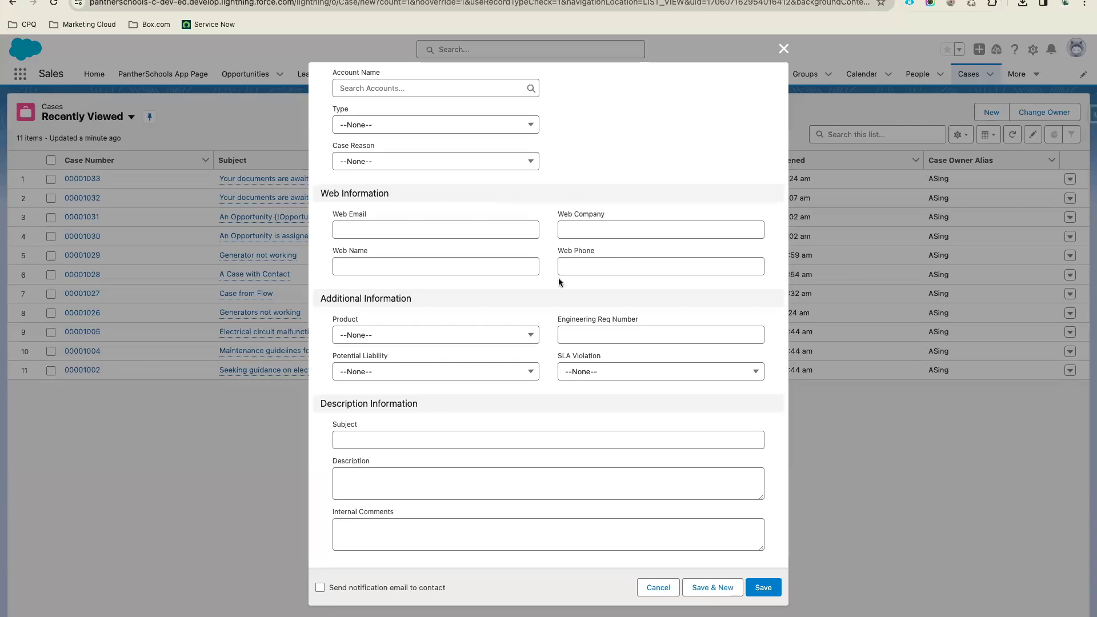
scroll(558, 301, up, 3)
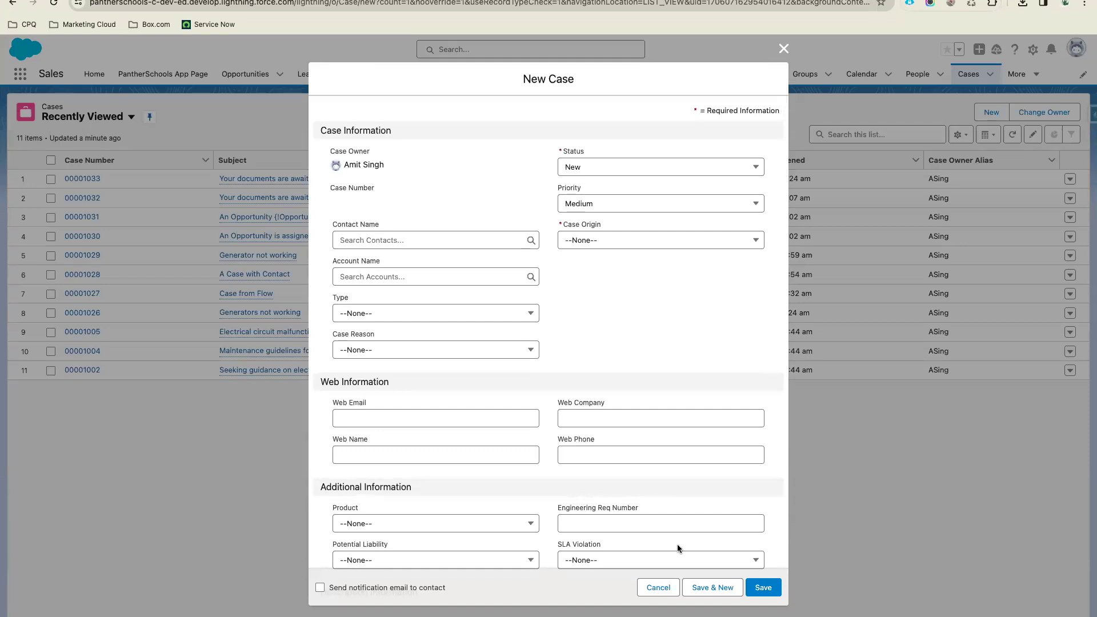
- Cancel the New Case form and open the first case in the Recently Viewed list
drag(519, 80, 598, 82)
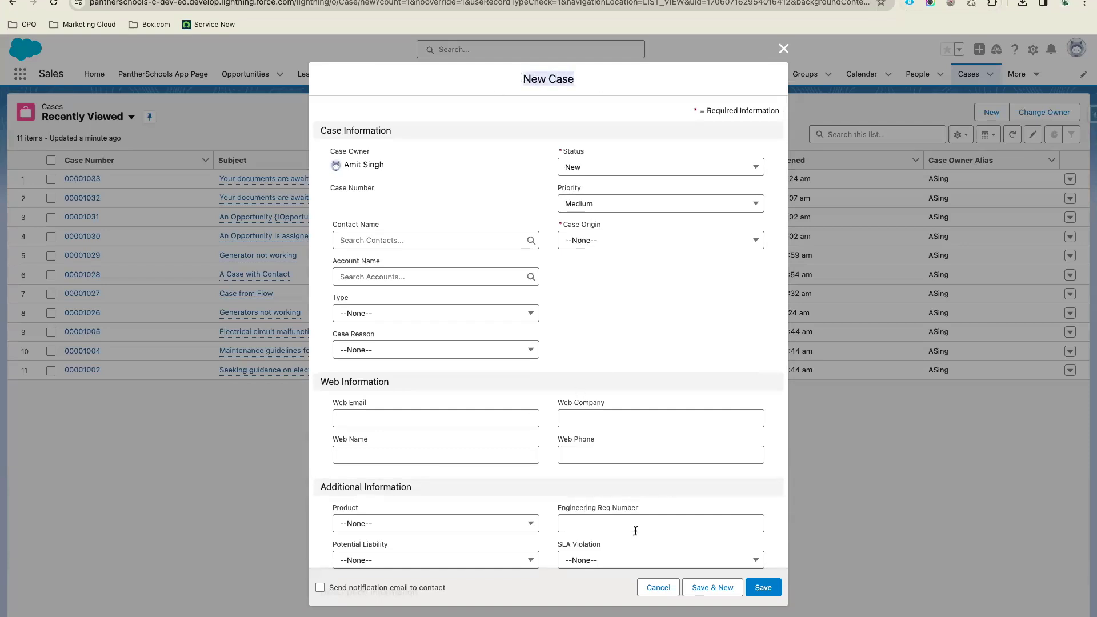
click(642, 582)
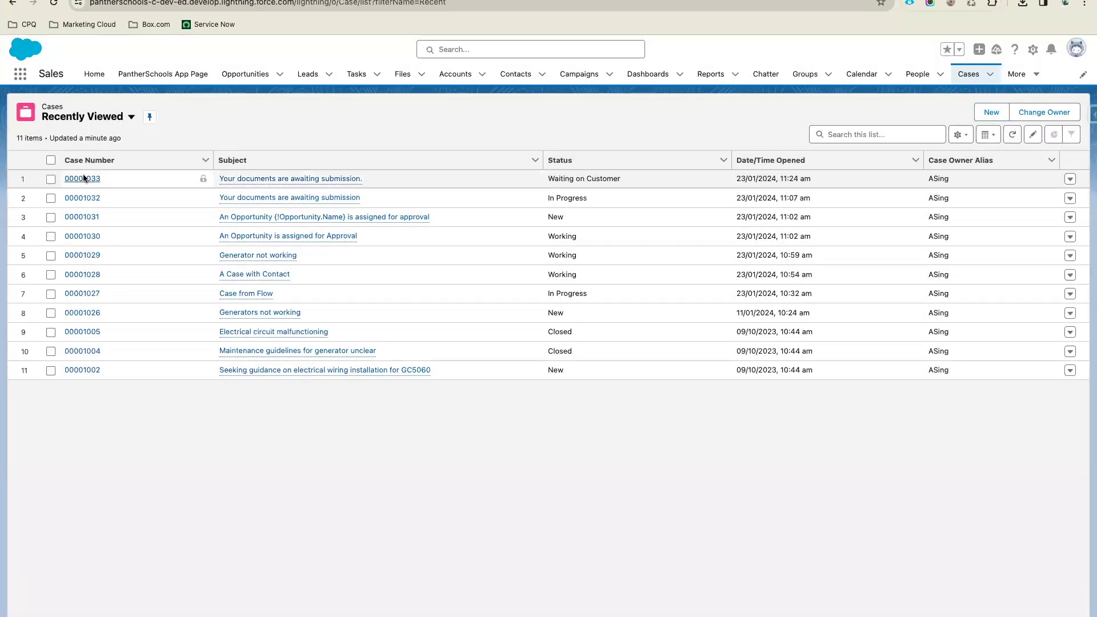
click(84, 179)
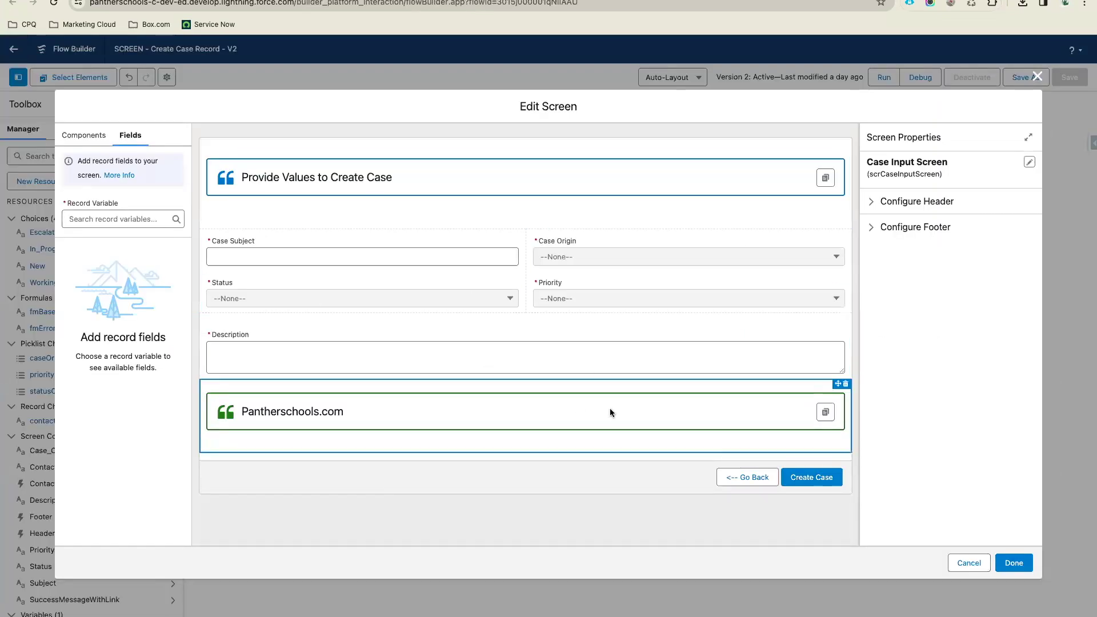
- Cancel editing the Case Input Screen and reload the flow, discarding its unsaved changes
click(970, 563)
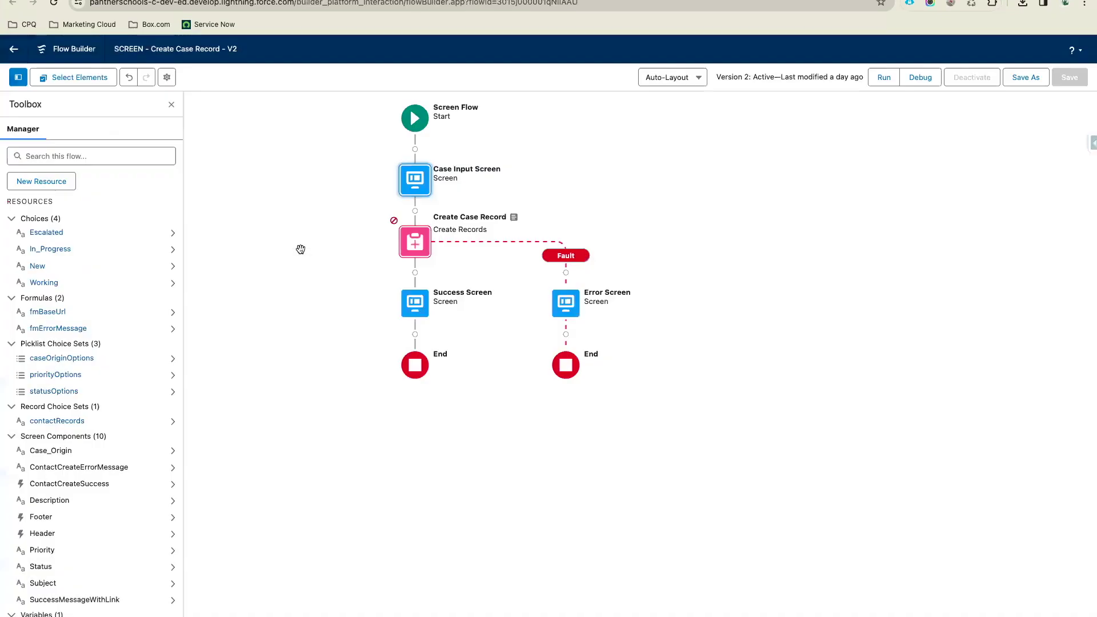
key(super+r)
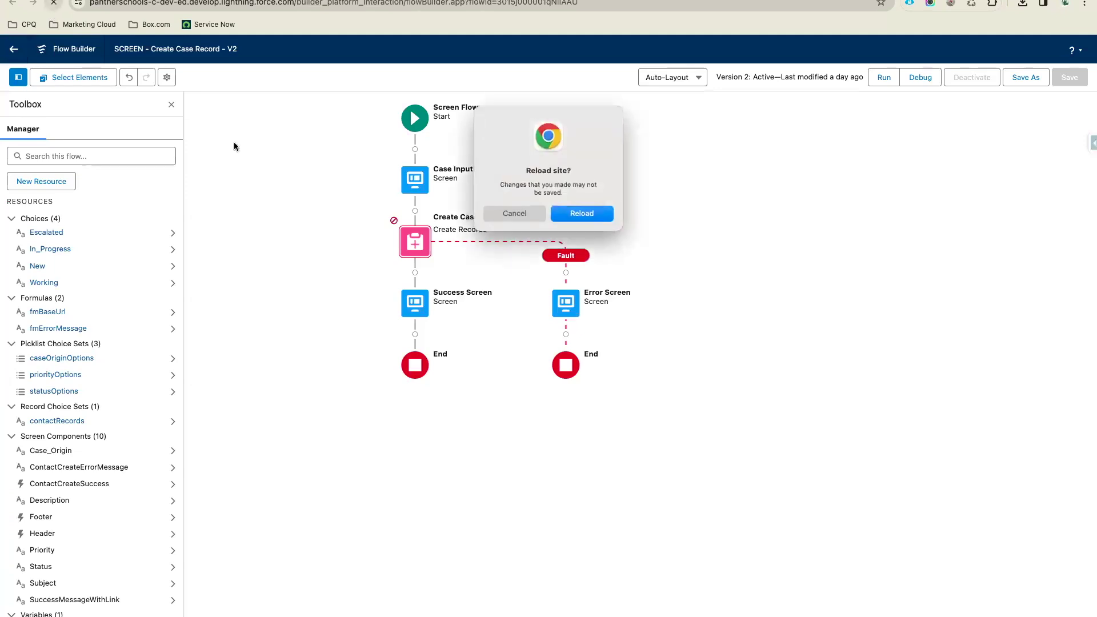
click(582, 213)
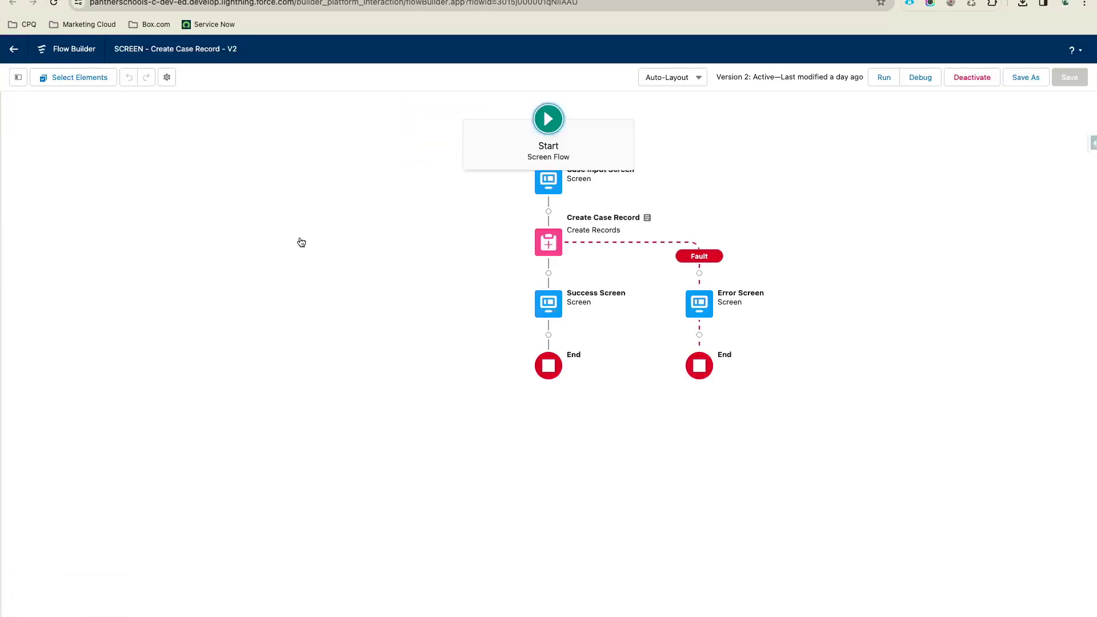
- Show the flow's Toolbox and examine the variables already among its resources
click(19, 78)
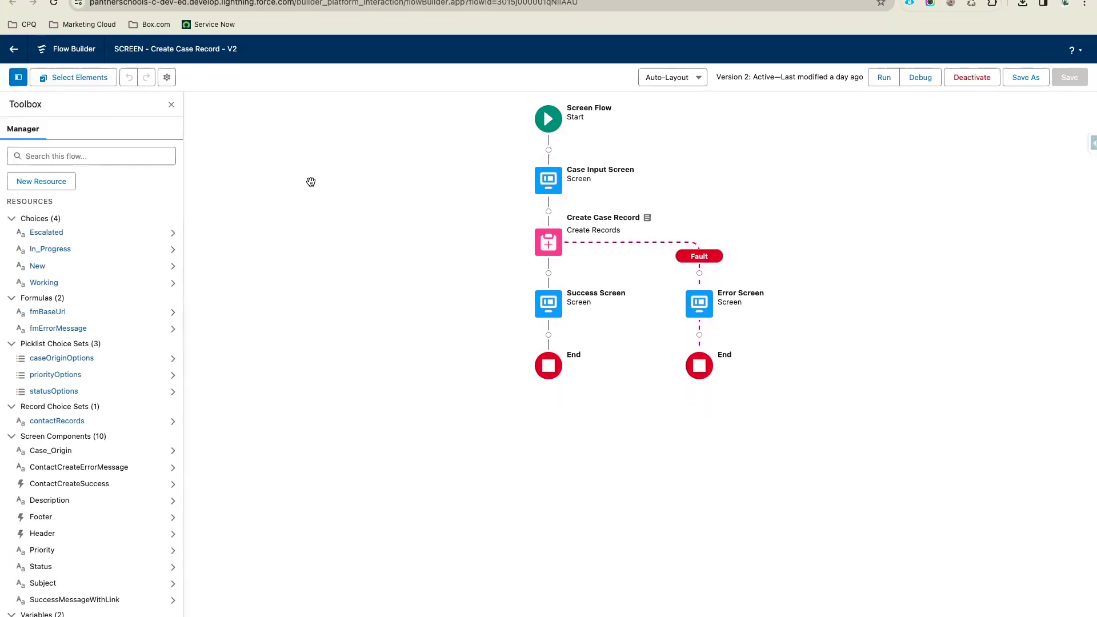
scroll(96, 390, down, 3)
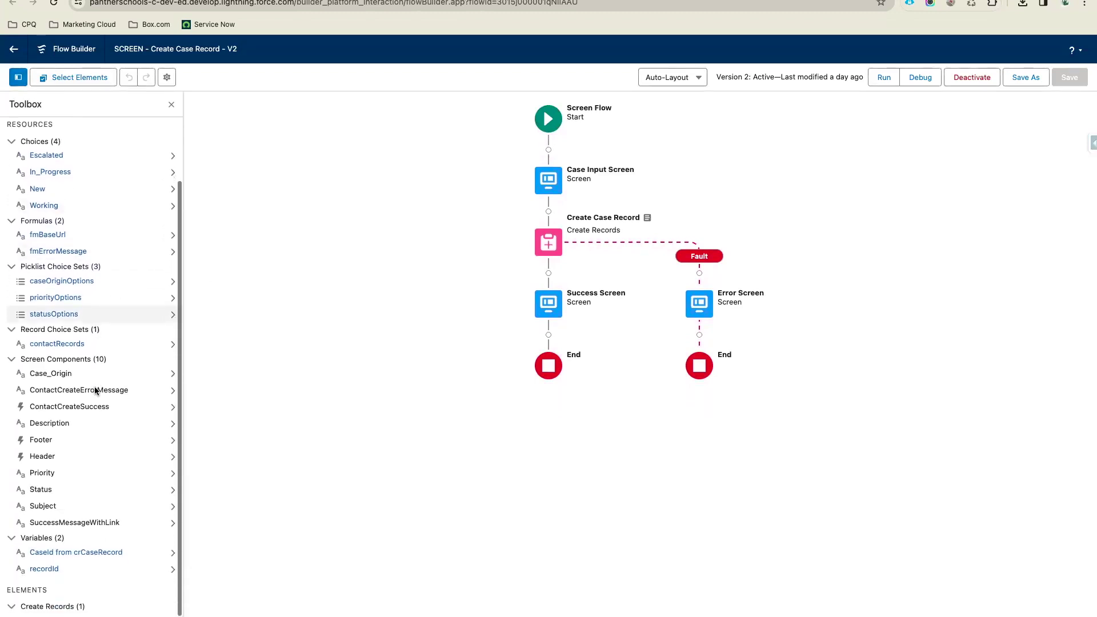
drag(72, 528, 24, 543)
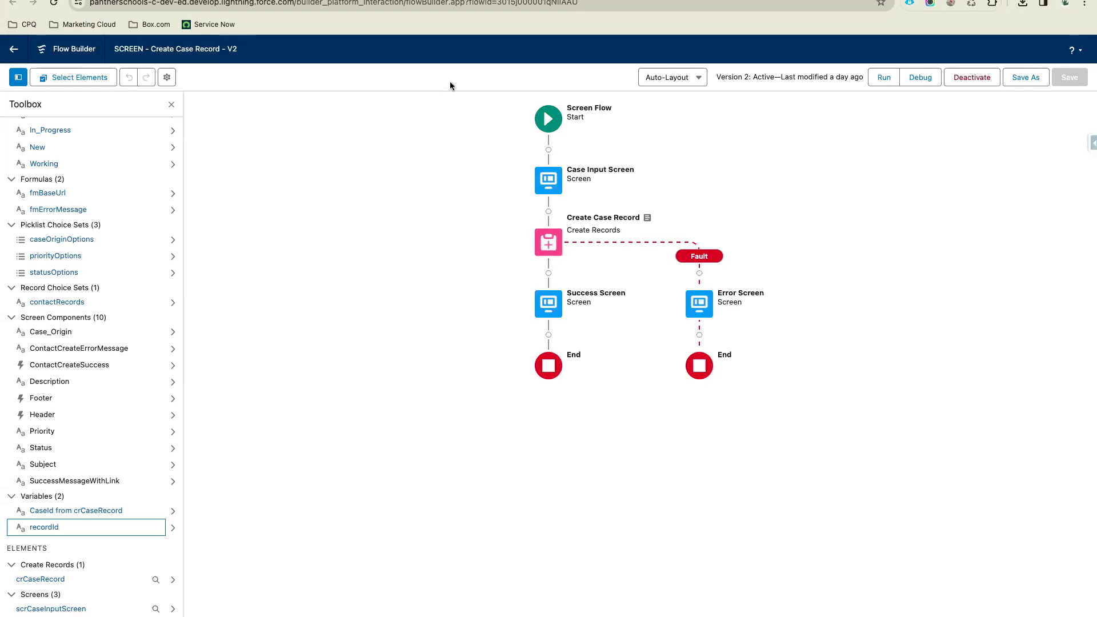
scroll(57, 188, up, 4)
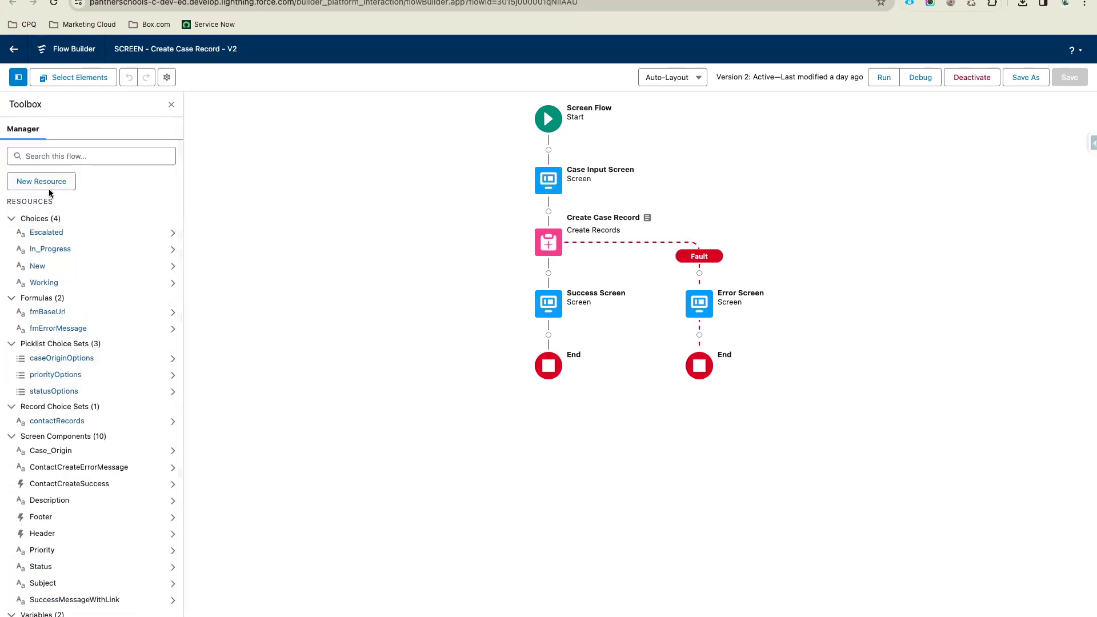
- Start a new Variable resource with the data type Record and the object Case
click(40, 183)
click(369, 295)
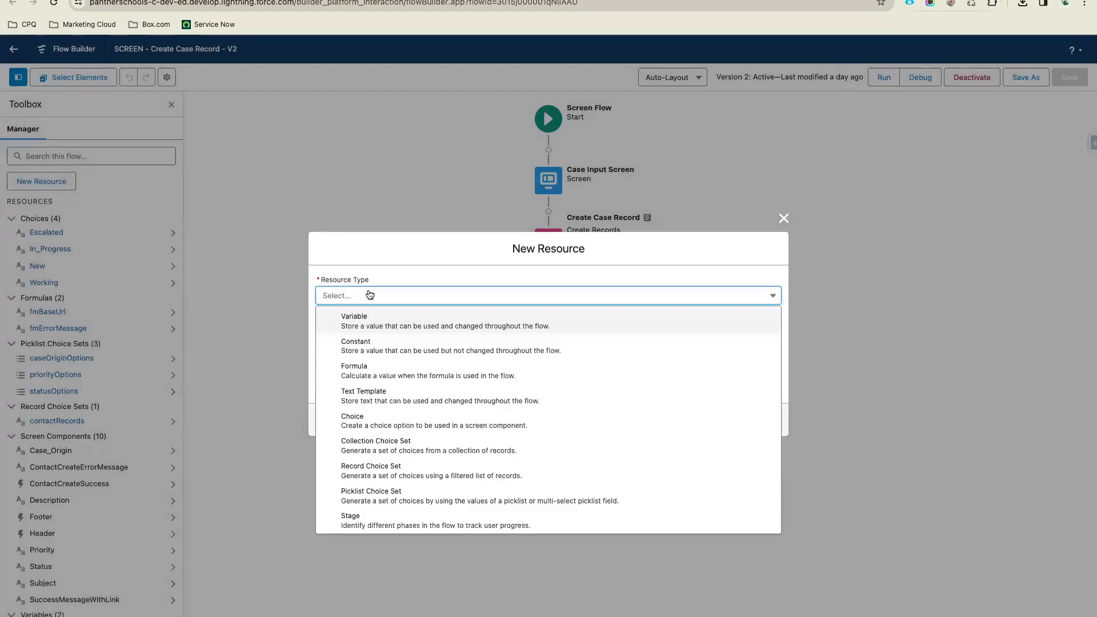
click(412, 325)
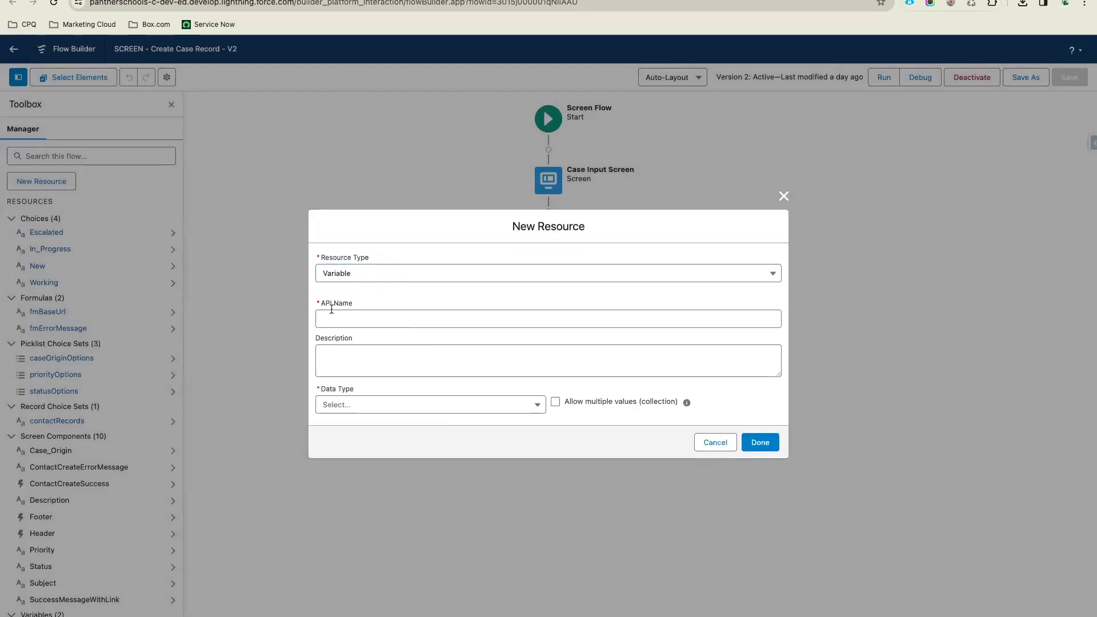
click(392, 405)
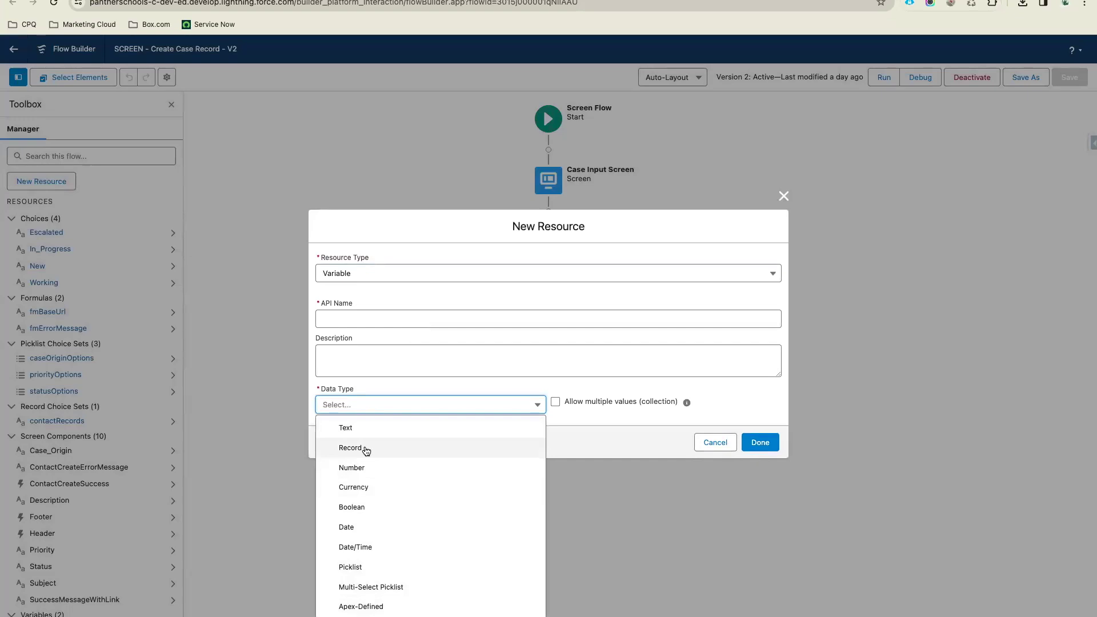
click(393, 451)
click(377, 330)
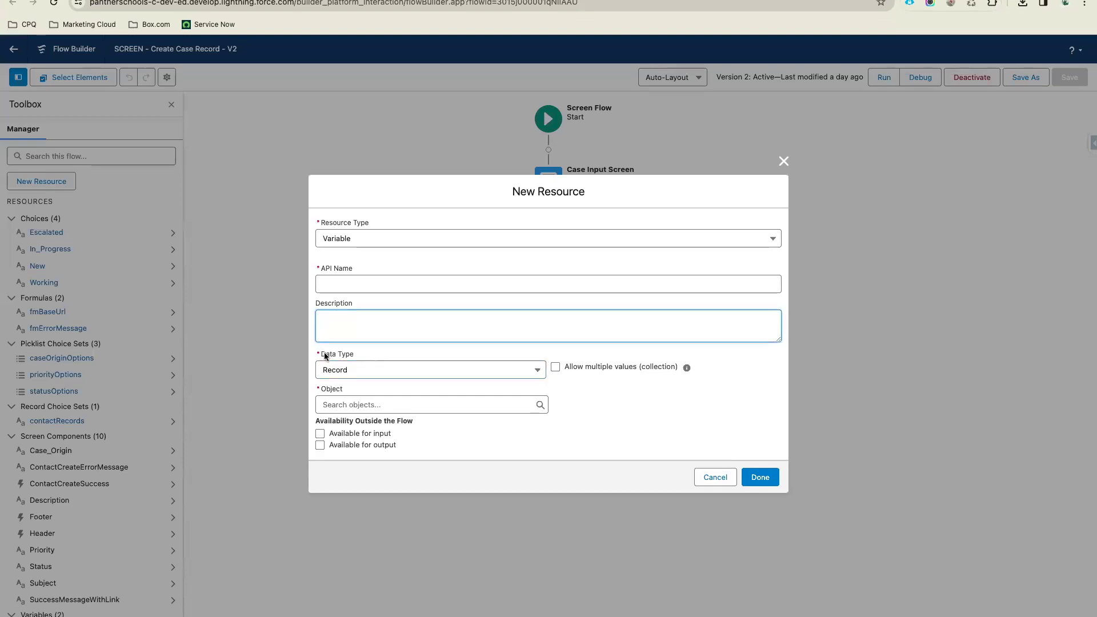
click(363, 406)
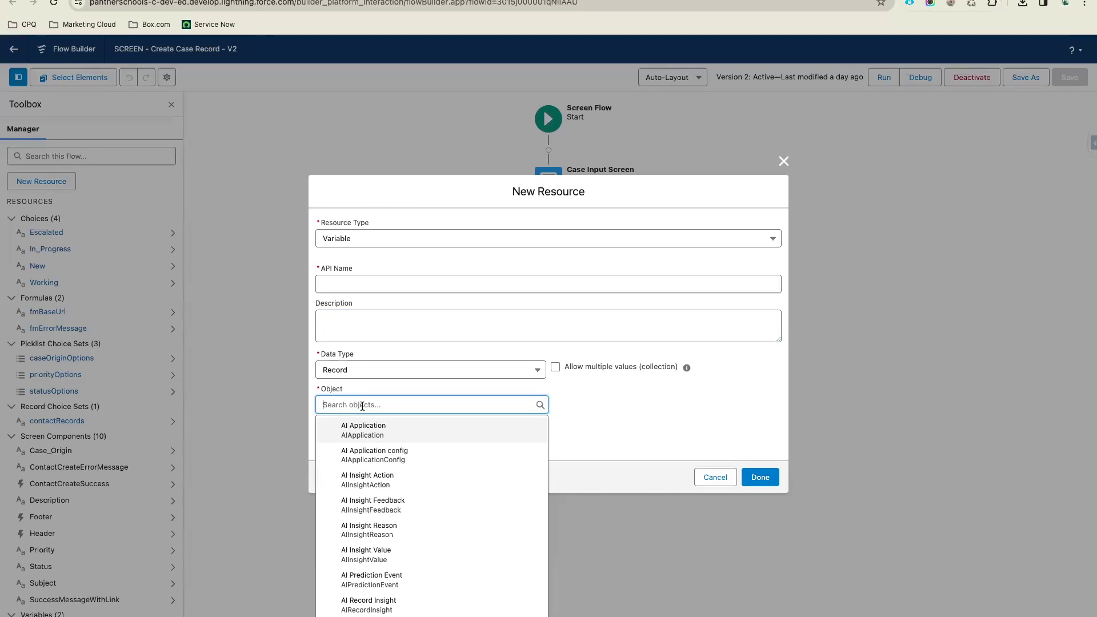
text(Case)
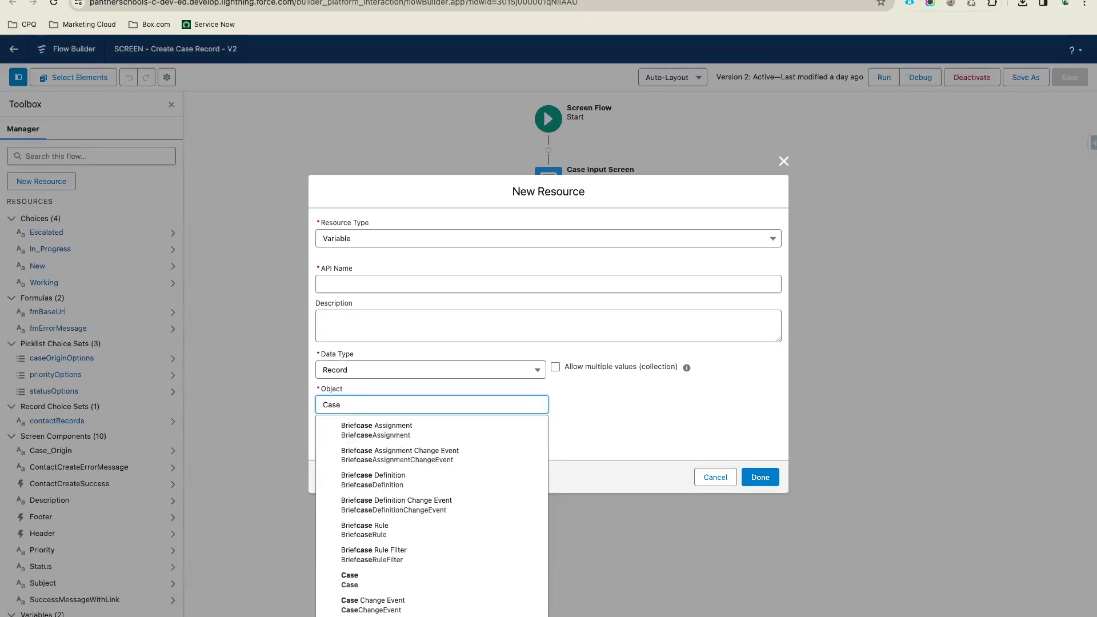
click(382, 580)
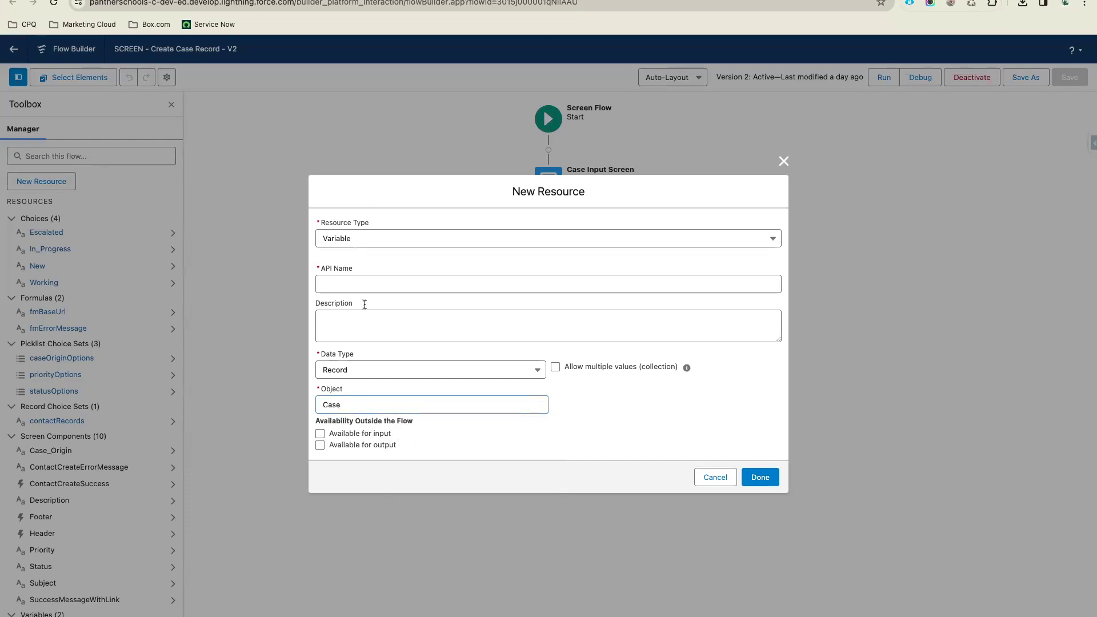
- Give the new record variable the API name varCaseRecord
click(321, 268)
click(351, 280)
text(vat)
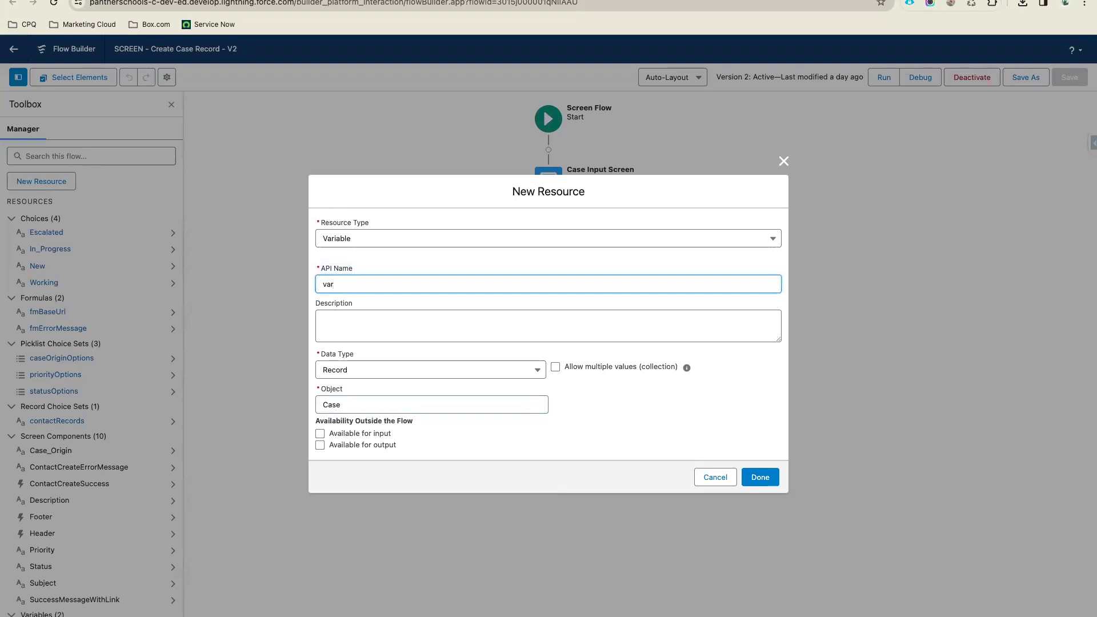
text(CaseRecord)
click(390, 256)
drag(334, 282, 311, 283)
double_click(336, 283)
drag(399, 283, 345, 283)
click(336, 283)
drag(378, 284, 313, 286)
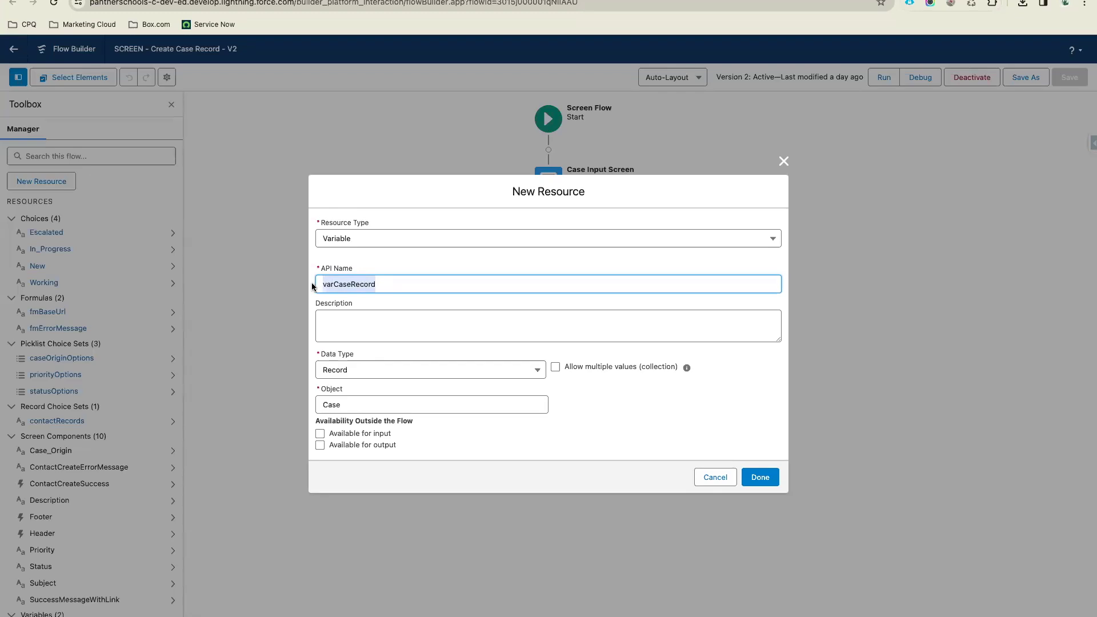
click(399, 278)
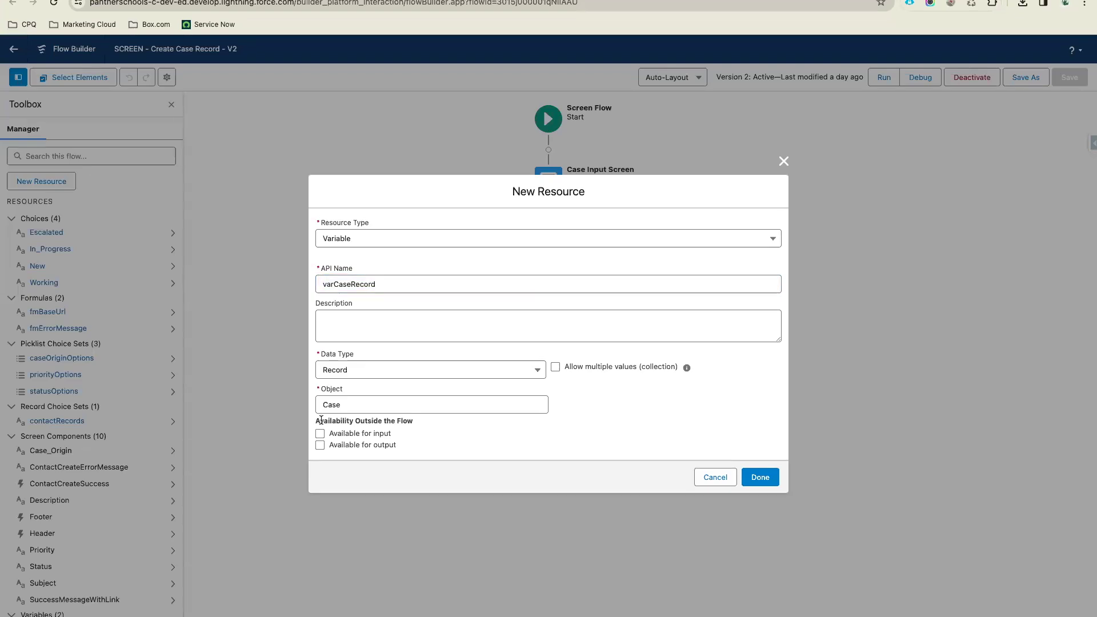
- Make varCaseRecord available for input and output outside the flow, and finish creating the variable
drag(384, 285, 305, 289)
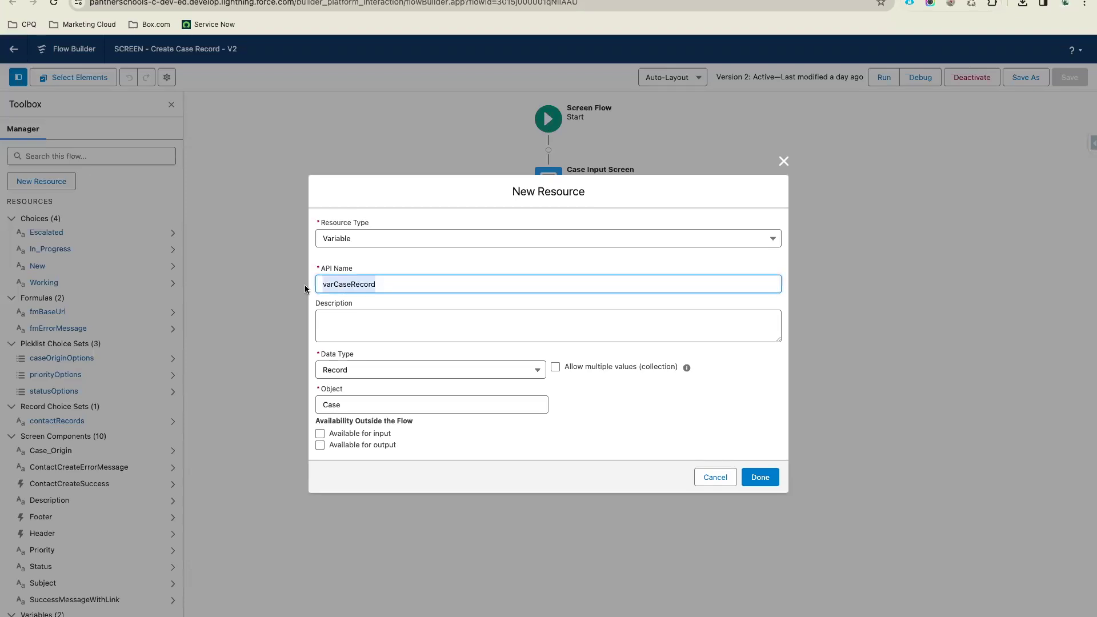
click(416, 419)
triple_click(316, 420)
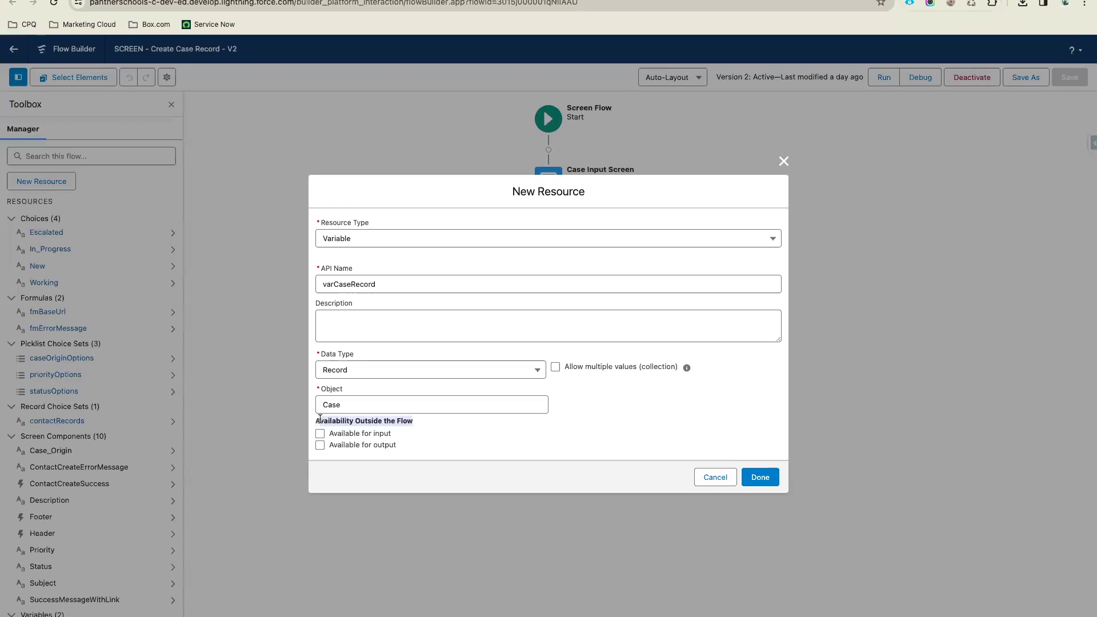
double_click(352, 284)
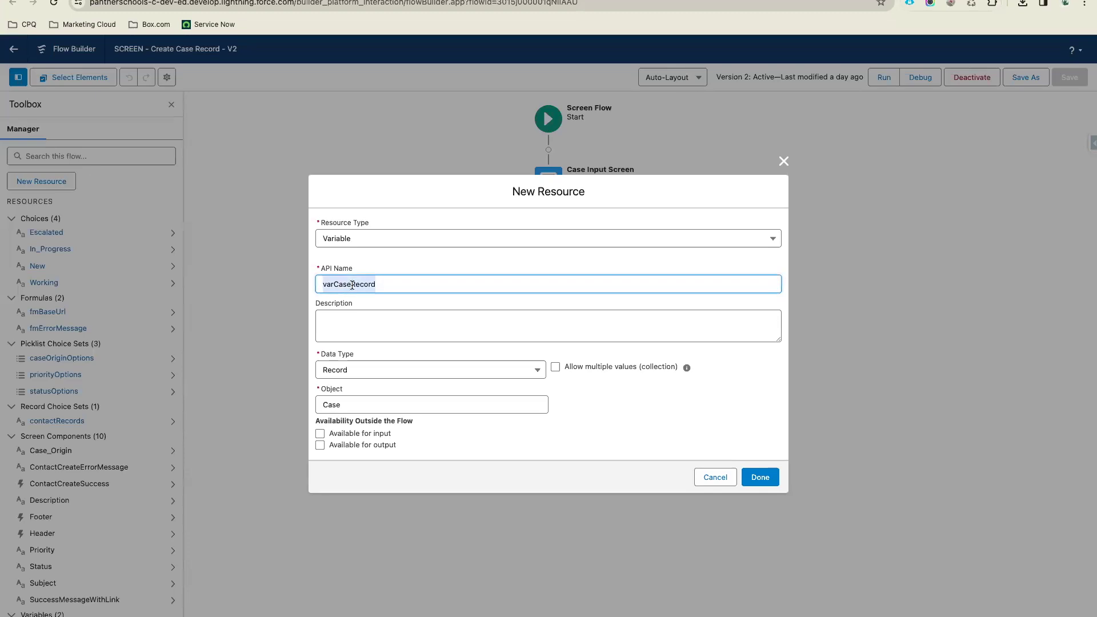
double_click(372, 285)
drag(329, 436, 399, 438)
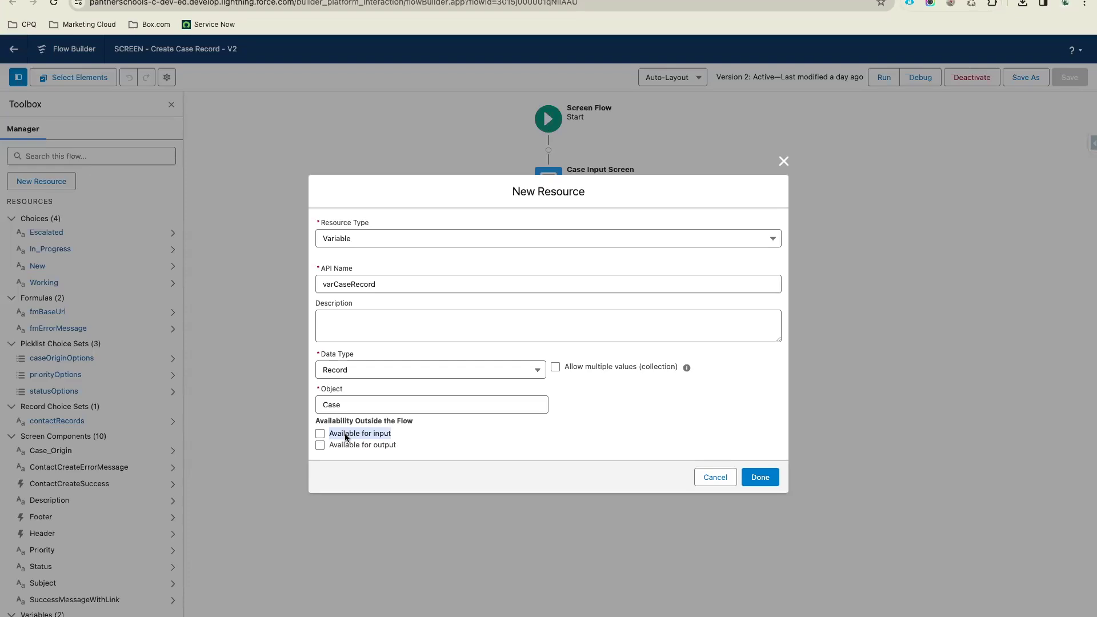
click(413, 422)
drag(413, 423, 315, 421)
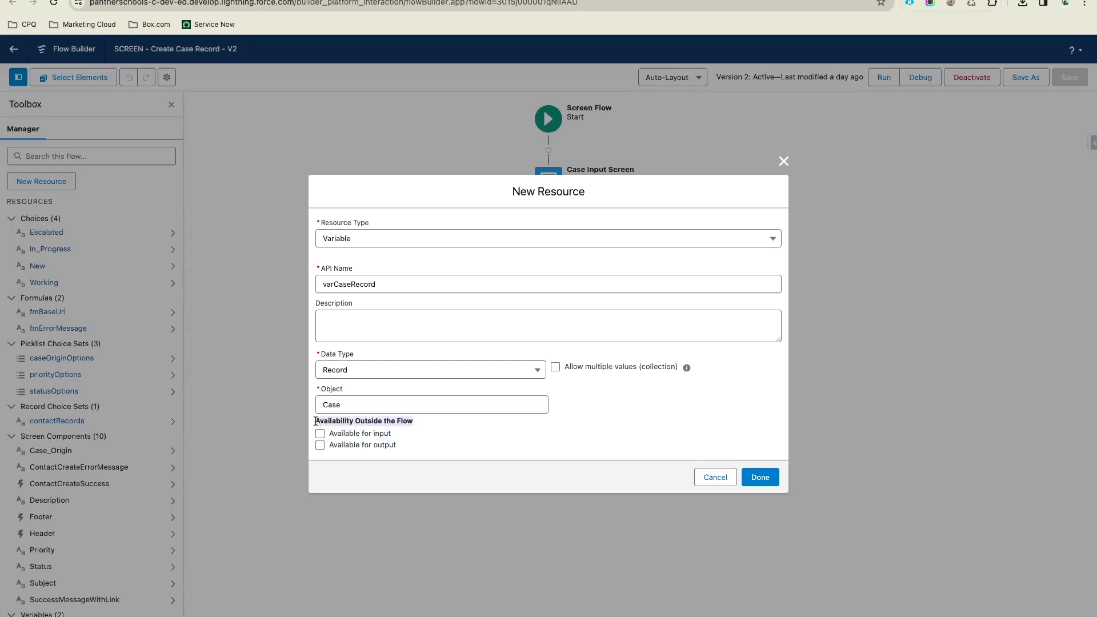
click(361, 420)
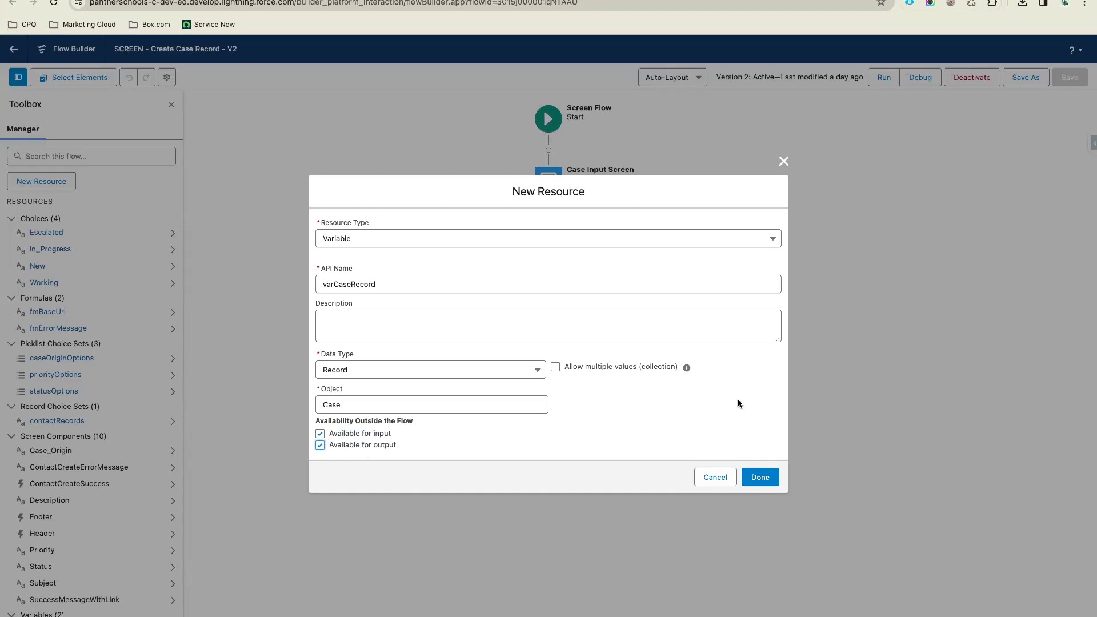
click(769, 481)
- Open the varCaseRecord variable from the flow's resources to review its settings
scroll(135, 480, down, 3)
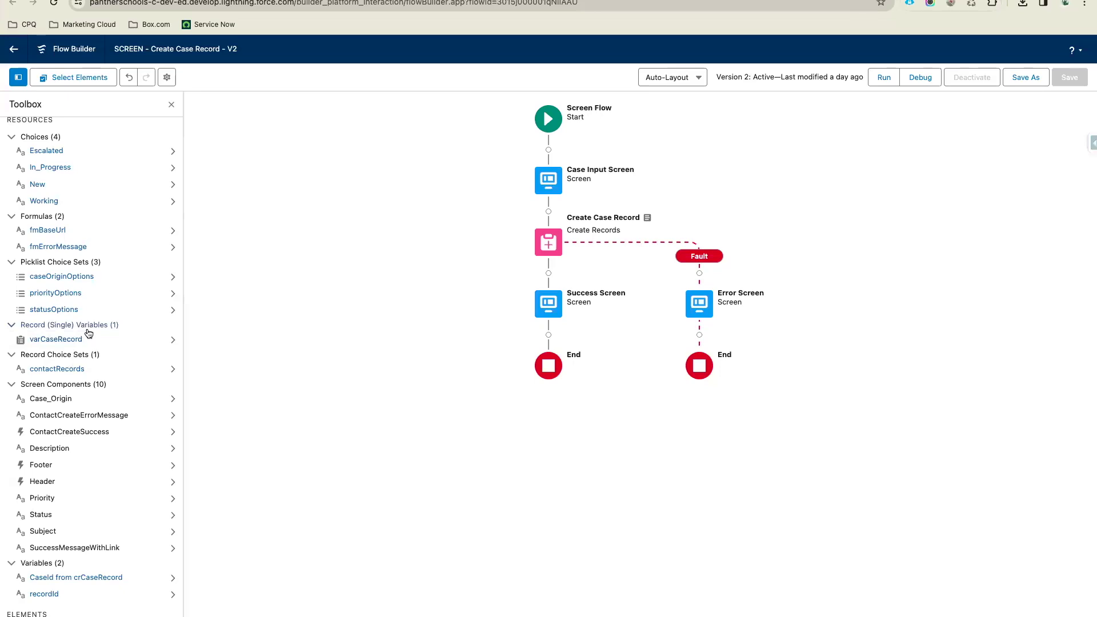
click(66, 339)
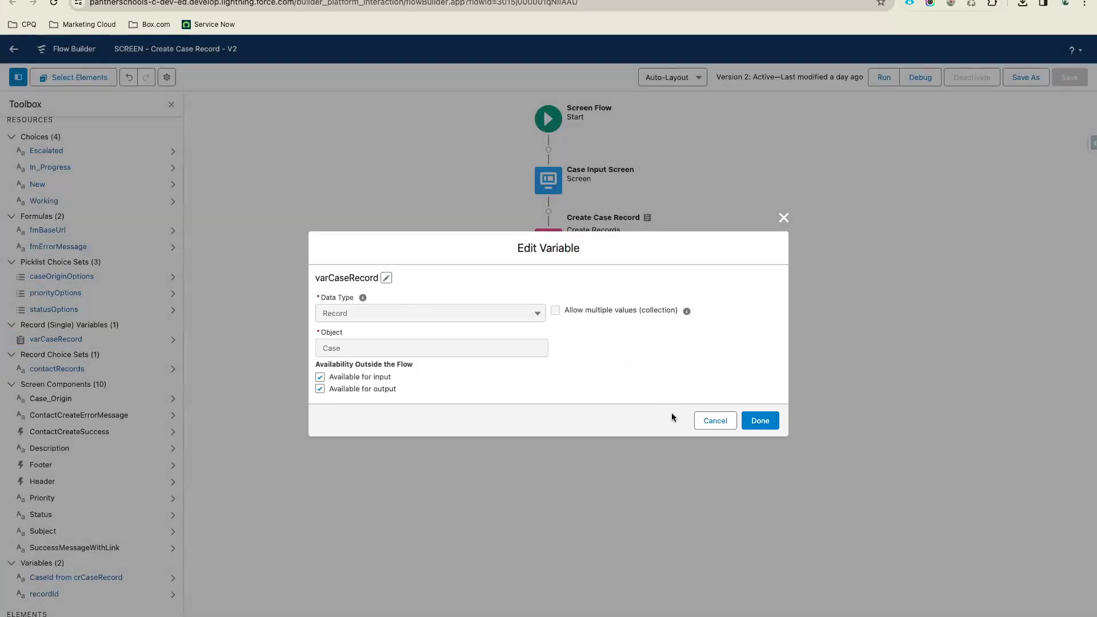
- Leave the varCaseRecord settings without changes and review the fields on the existing case's detail page
click(711, 421)
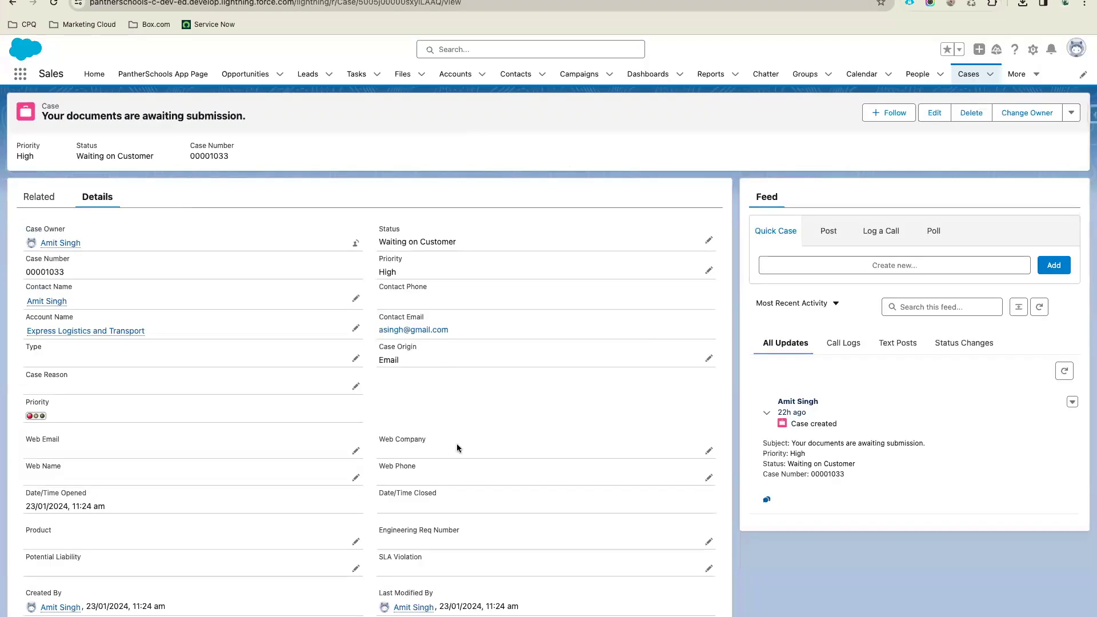
scroll(457, 443, down, 4)
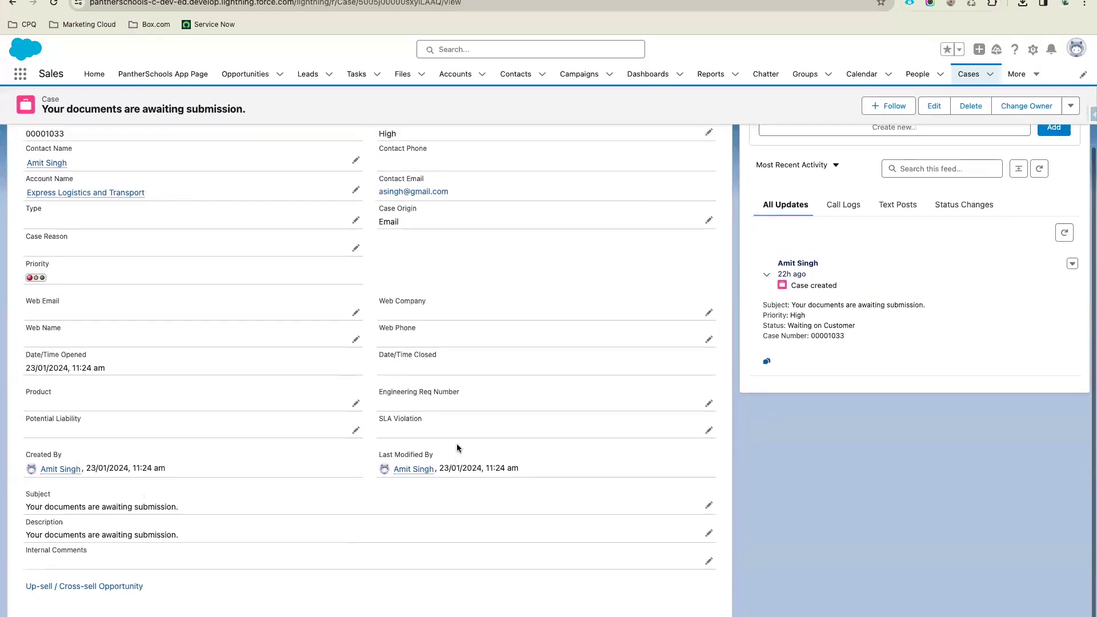
scroll(457, 443, up, 3)
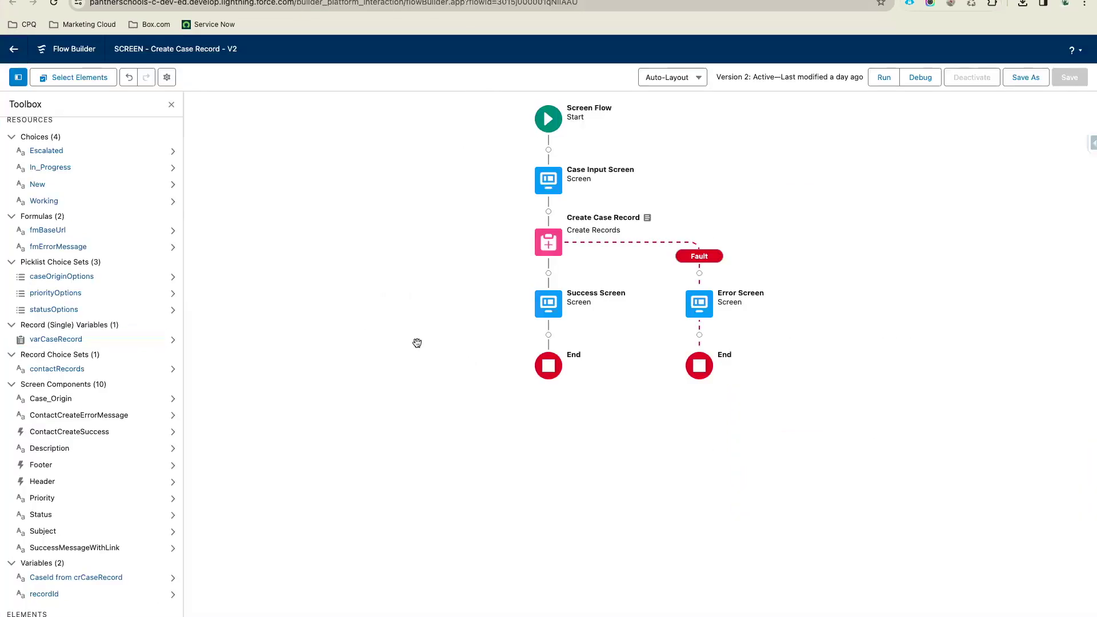
click(552, 180)
click(548, 293)
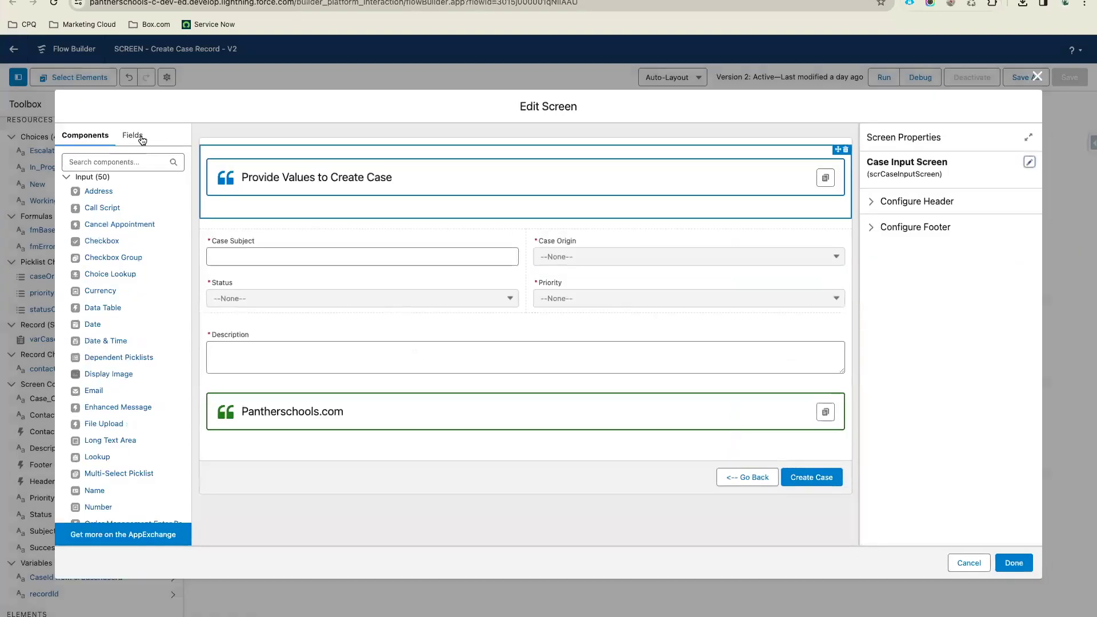
click(142, 140)
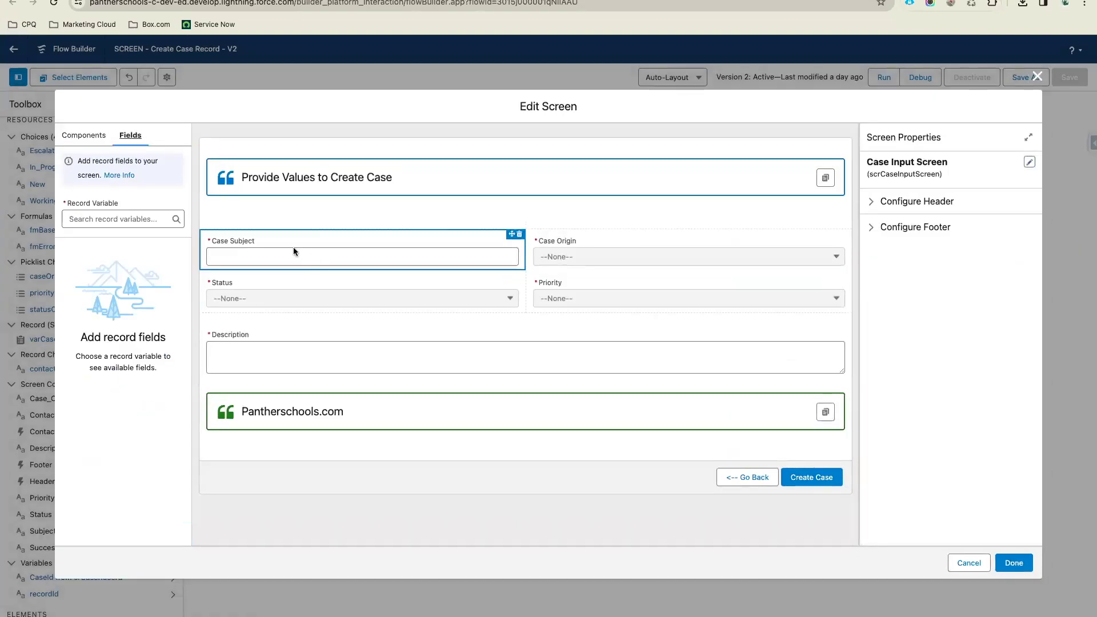
click(519, 234)
click(727, 252)
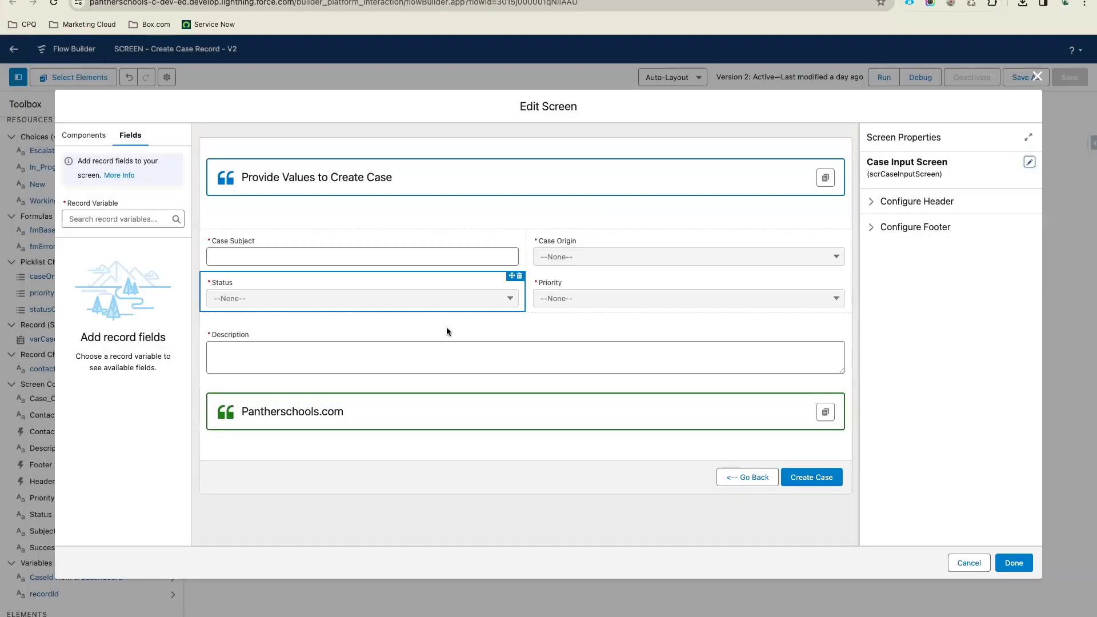
click(969, 563)
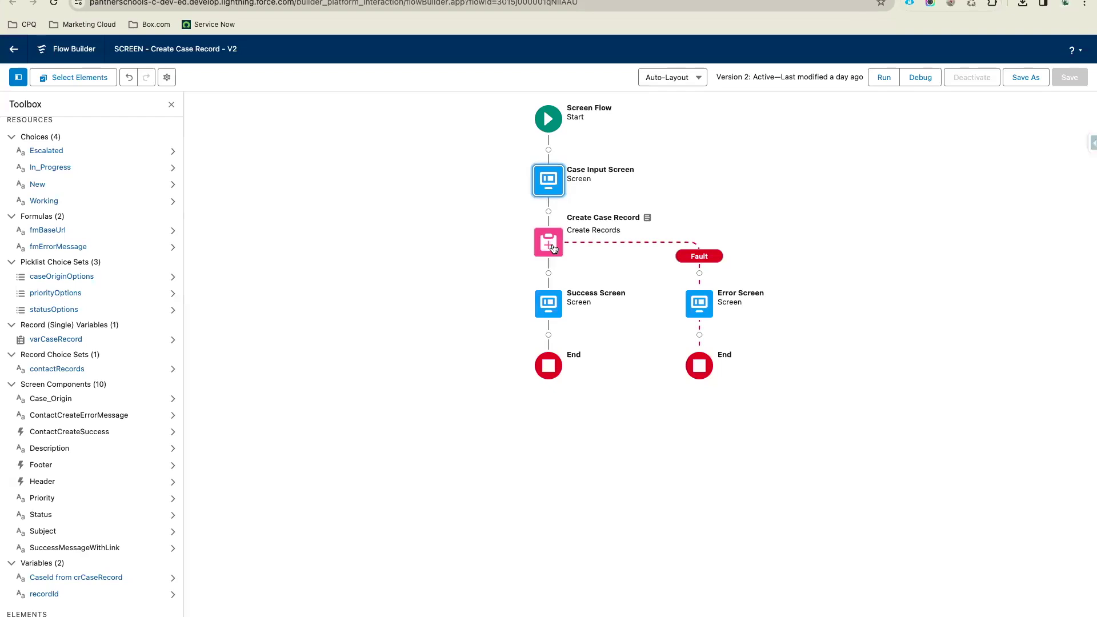
- In the Create Case Record element, remove the ContactId, Description, Origin, Priority and Status field assignments
click(553, 247)
click(546, 372)
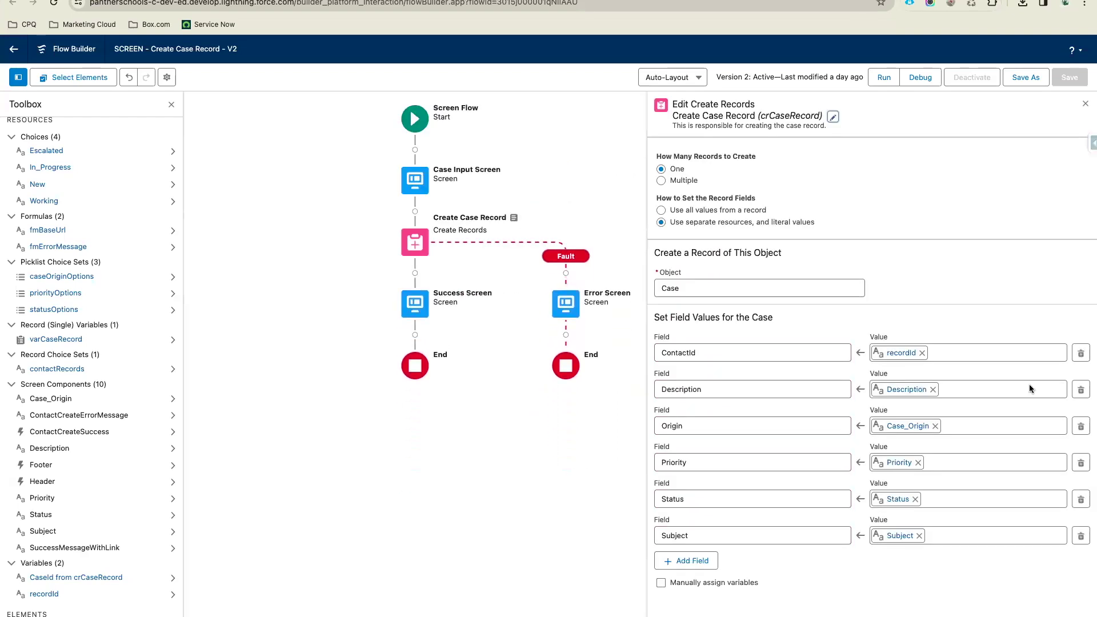
click(1080, 353)
click(1080, 353)
click(1080, 353)
click(1080, 353)
click(1081, 353)
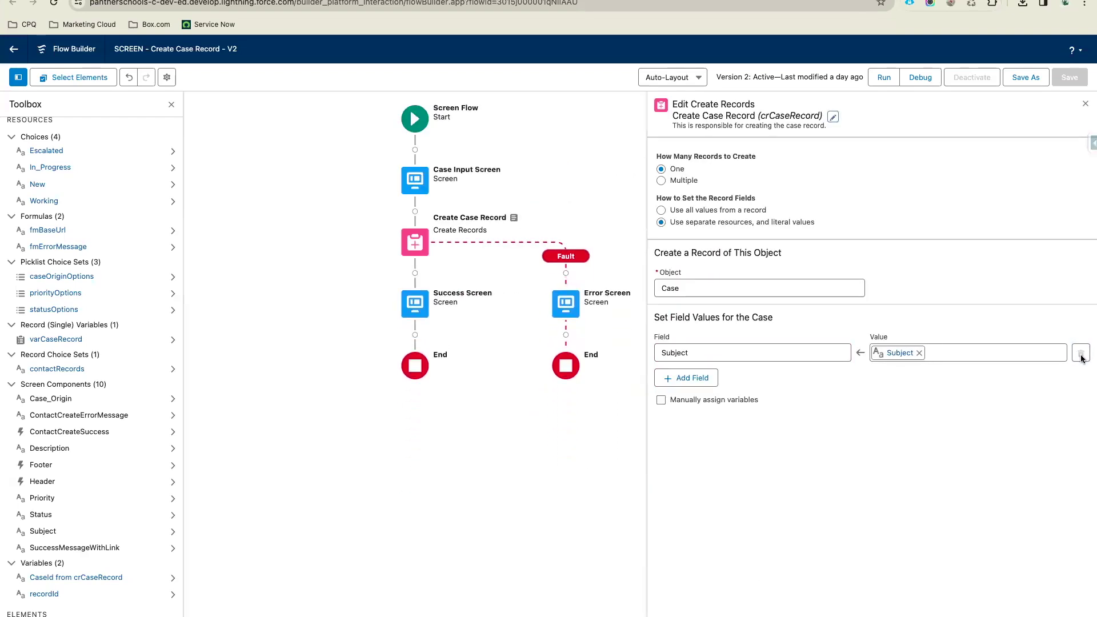
- Set the Create Case Record element's Subject value to the literal text abc and save the flow as a new version
click(913, 353)
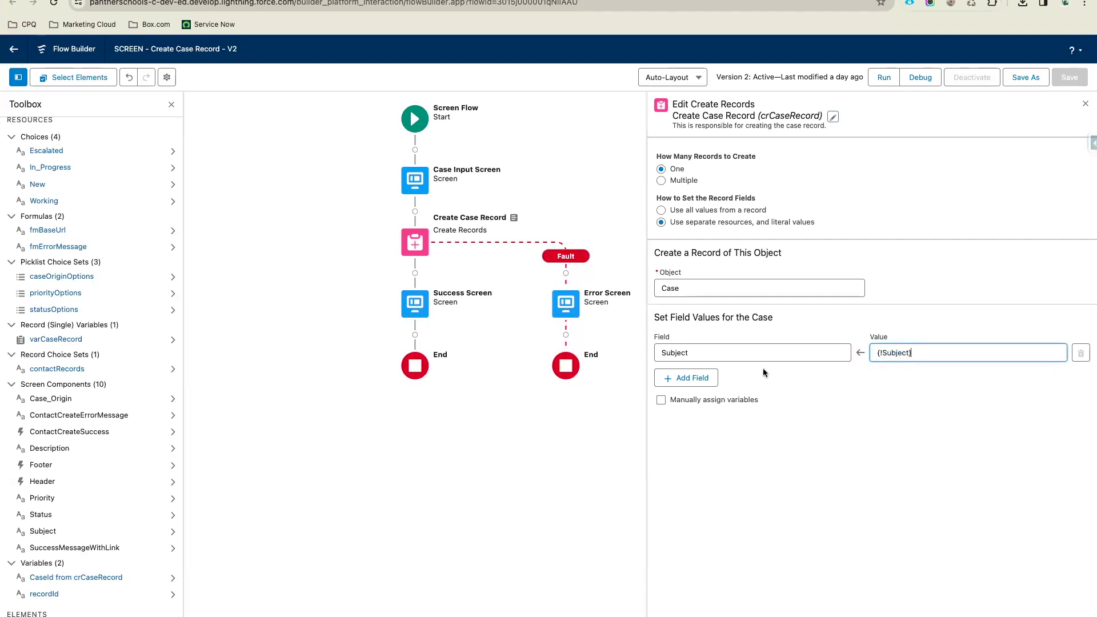
key(ctrl+a)
key(BackSpace)
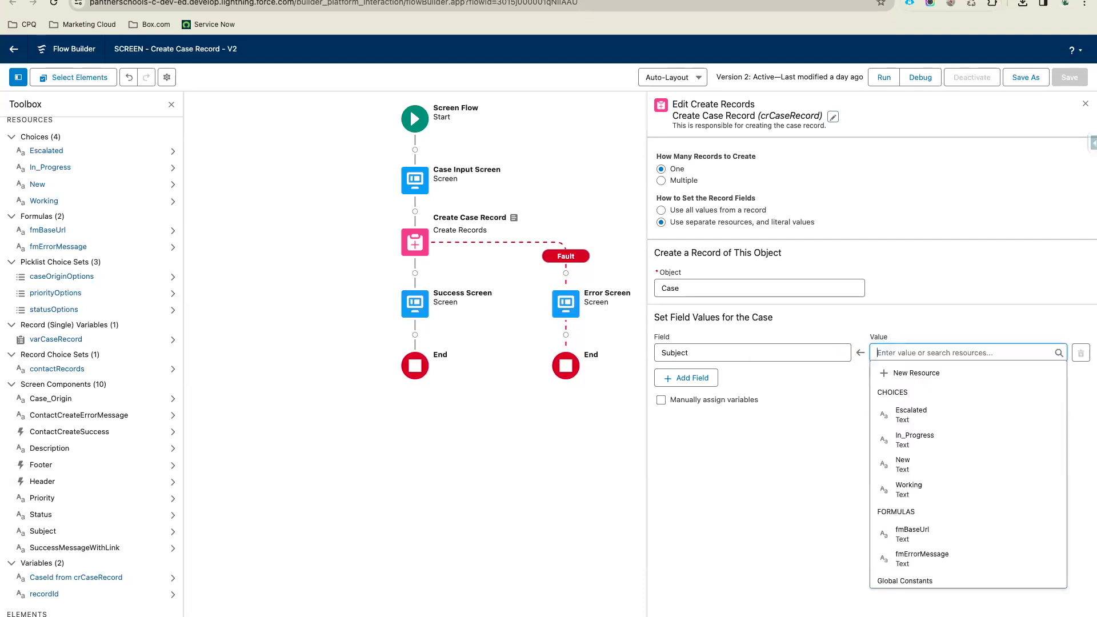
text(abc)
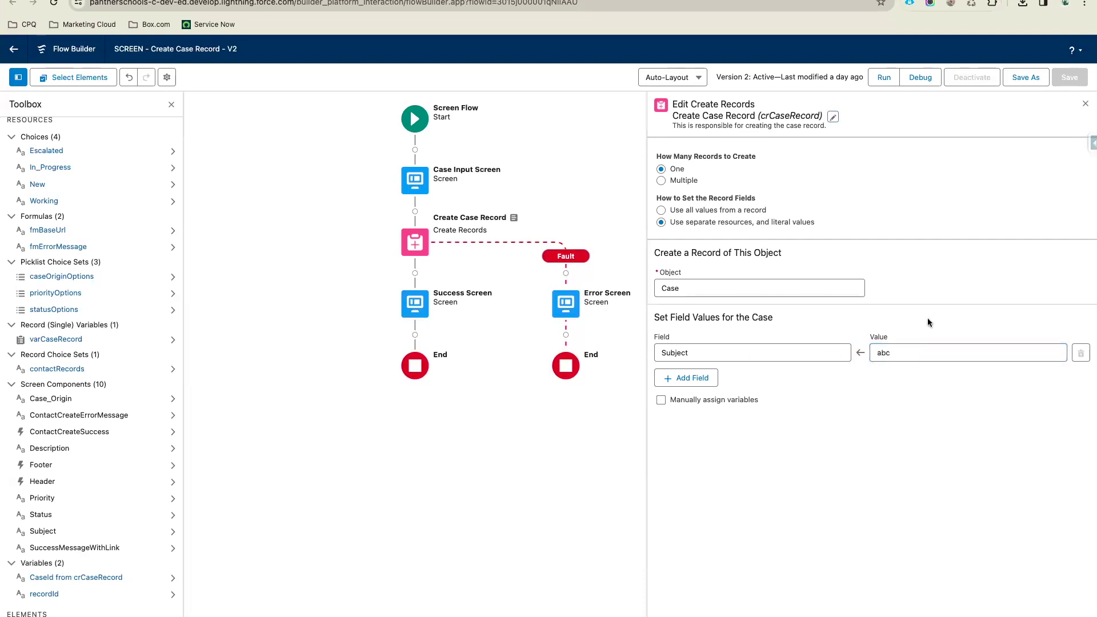
click(1025, 78)
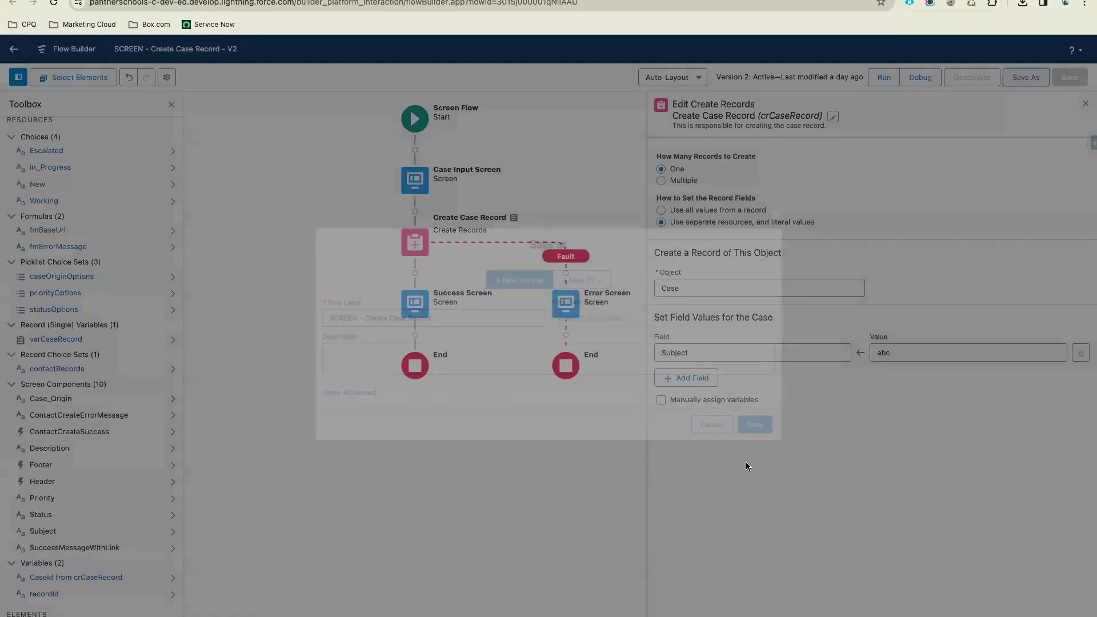
click(760, 427)
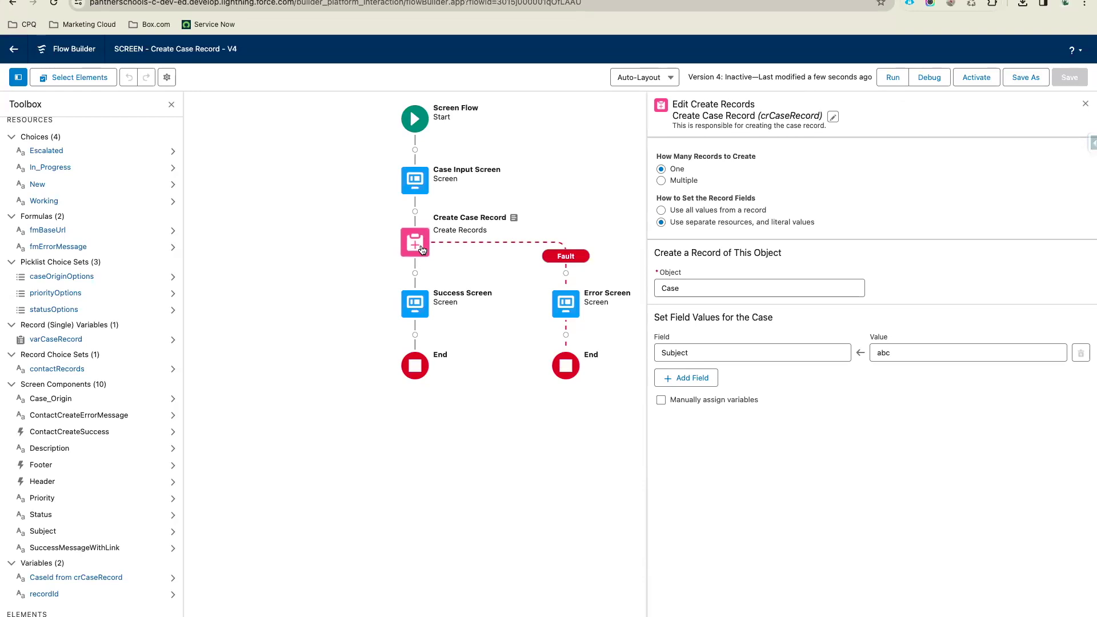
- Open the Case Input Screen for editing and delete its Case Subject and Status components
click(424, 178)
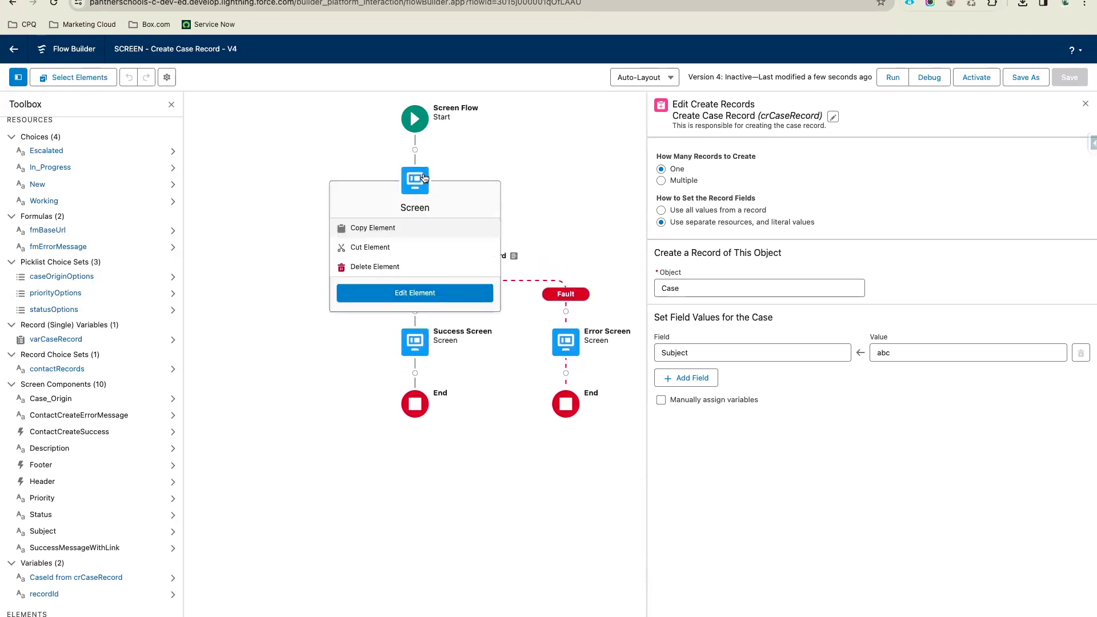
click(400, 286)
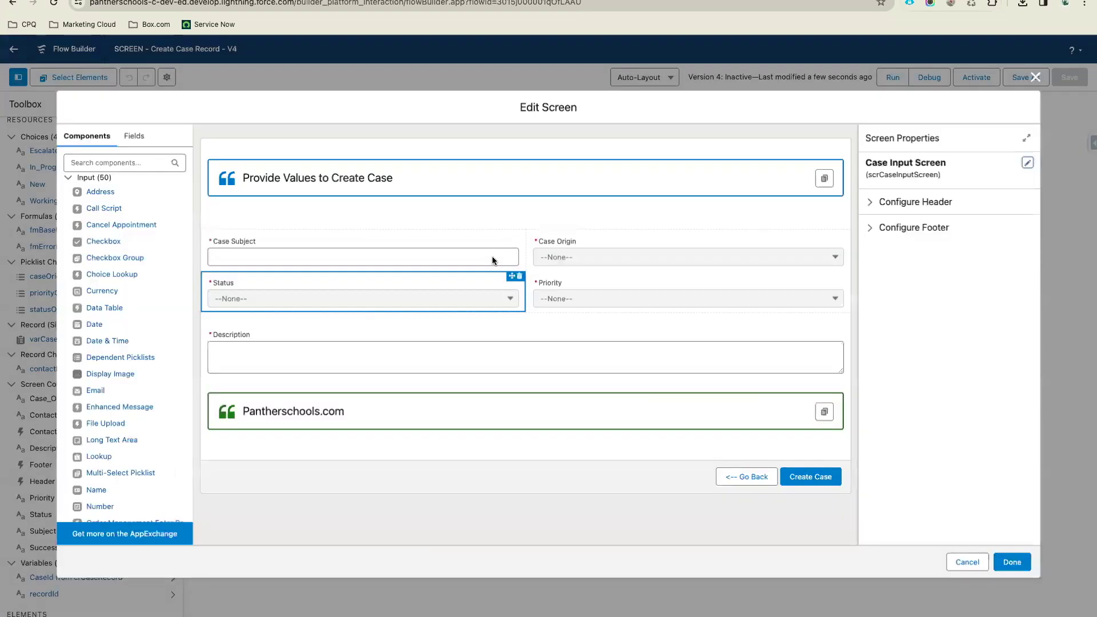
click(508, 237)
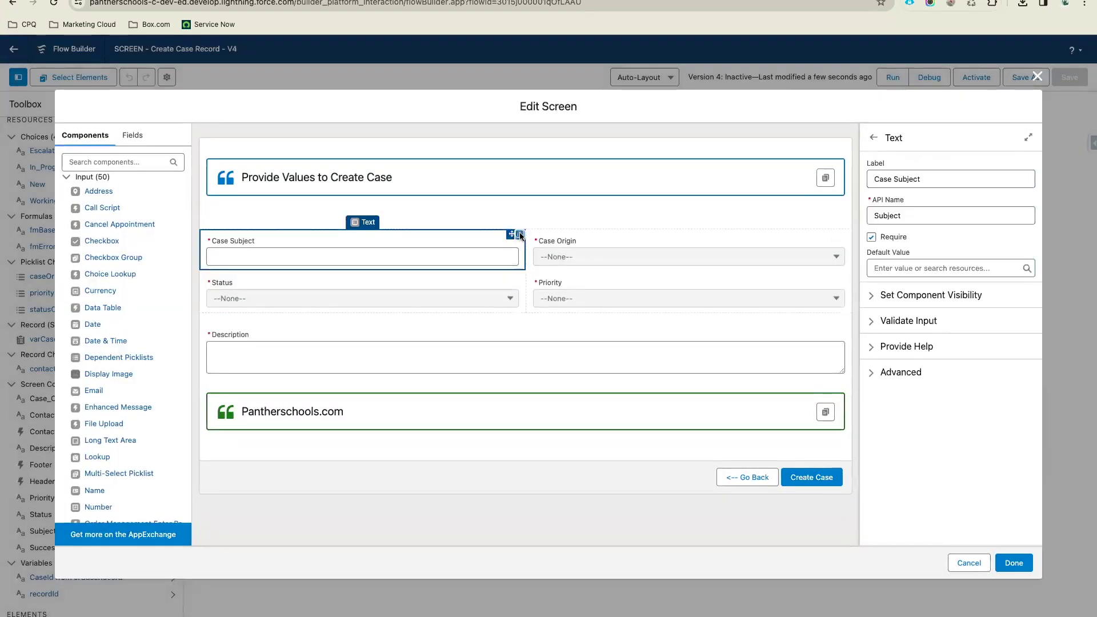
click(519, 234)
key(Return)
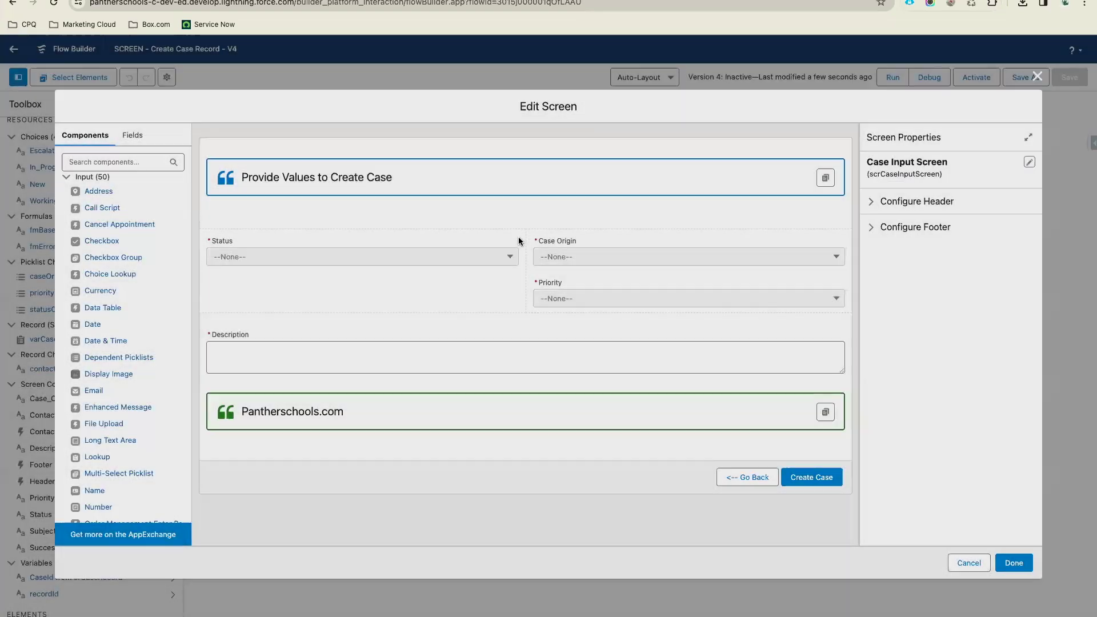
click(517, 242)
click(519, 234)
click(635, 365)
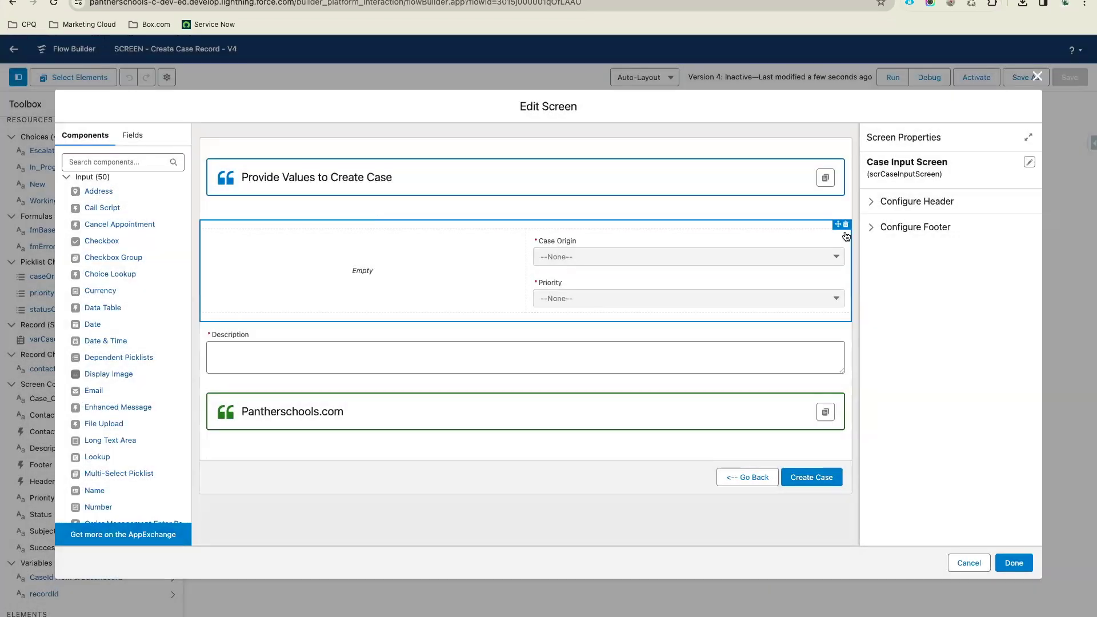
- Delete the Case Origin and Priority picklists from the Case Input Screen
click(846, 236)
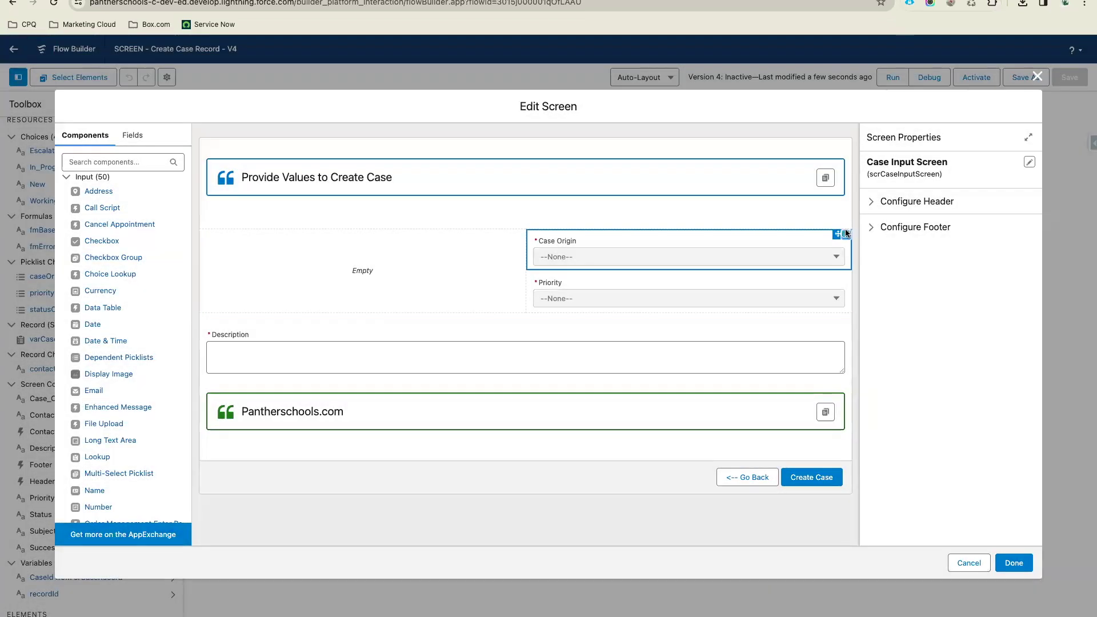
click(840, 231)
click(636, 366)
click(822, 256)
click(841, 234)
click(642, 366)
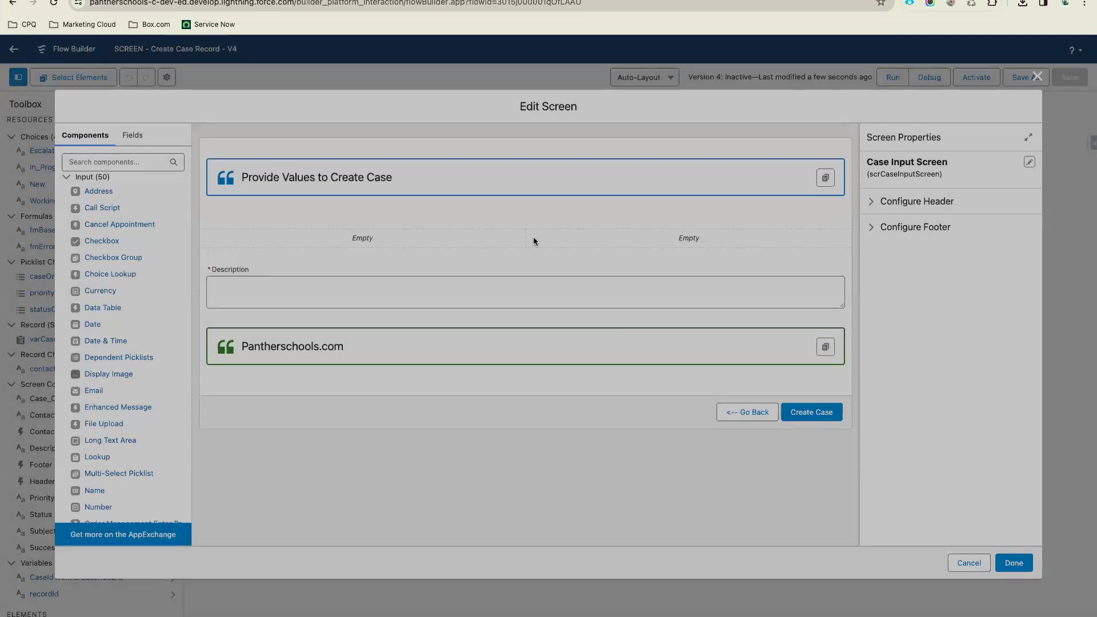
- Delete the Description text area from the Case Input Screen
click(806, 263)
click(838, 262)
click(635, 366)
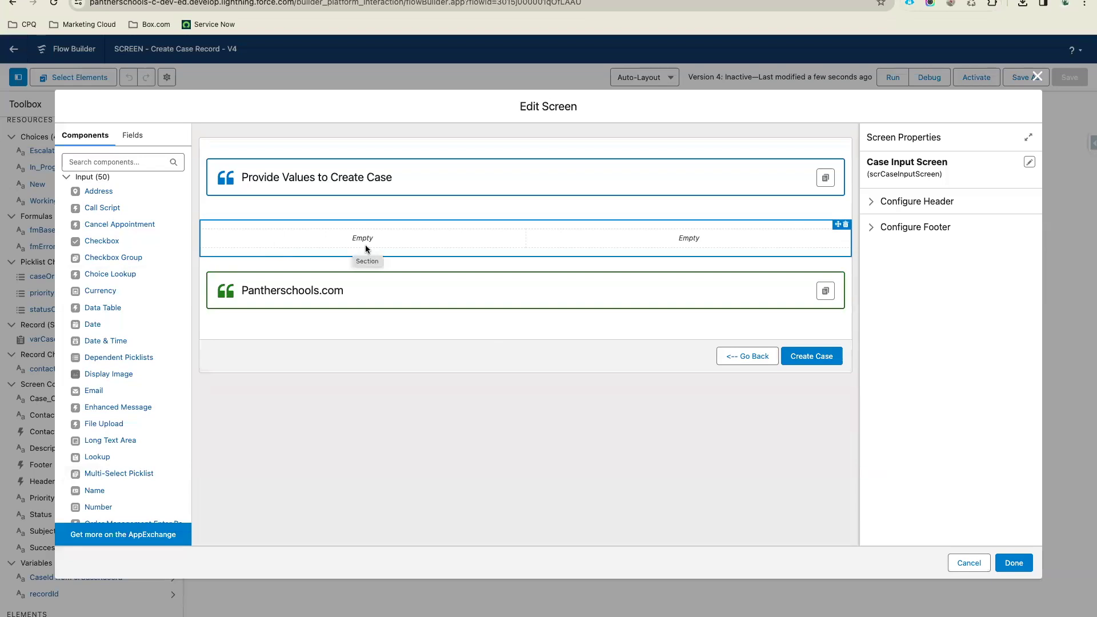
- Choose varCaseRecord as the record variable that supplies record fields for the Case Input Screen
click(135, 140)
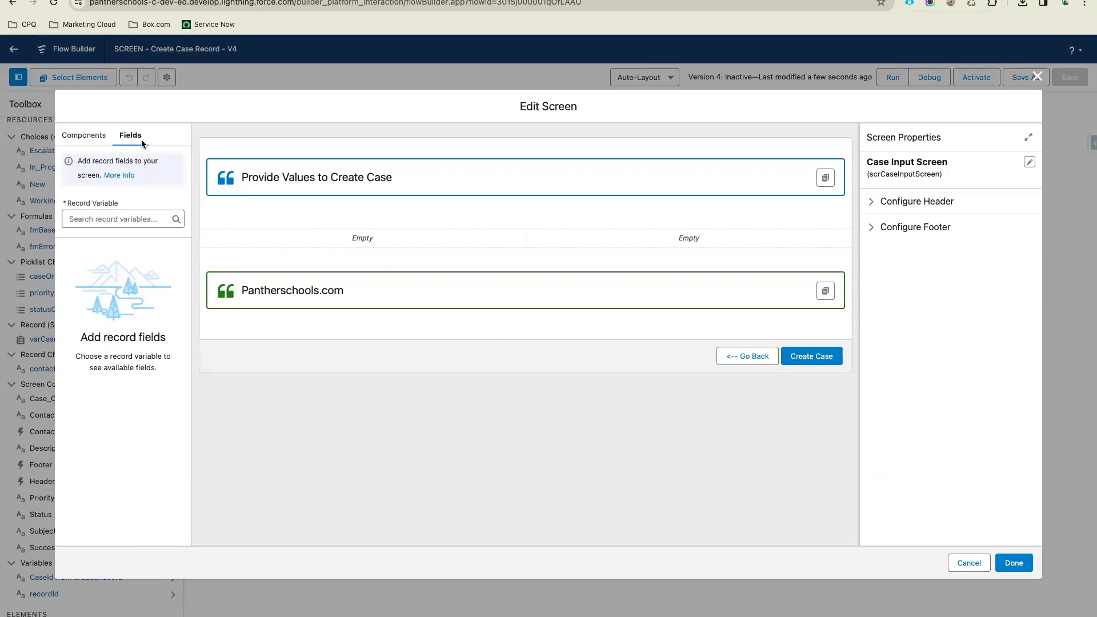
drag(67, 204, 103, 206)
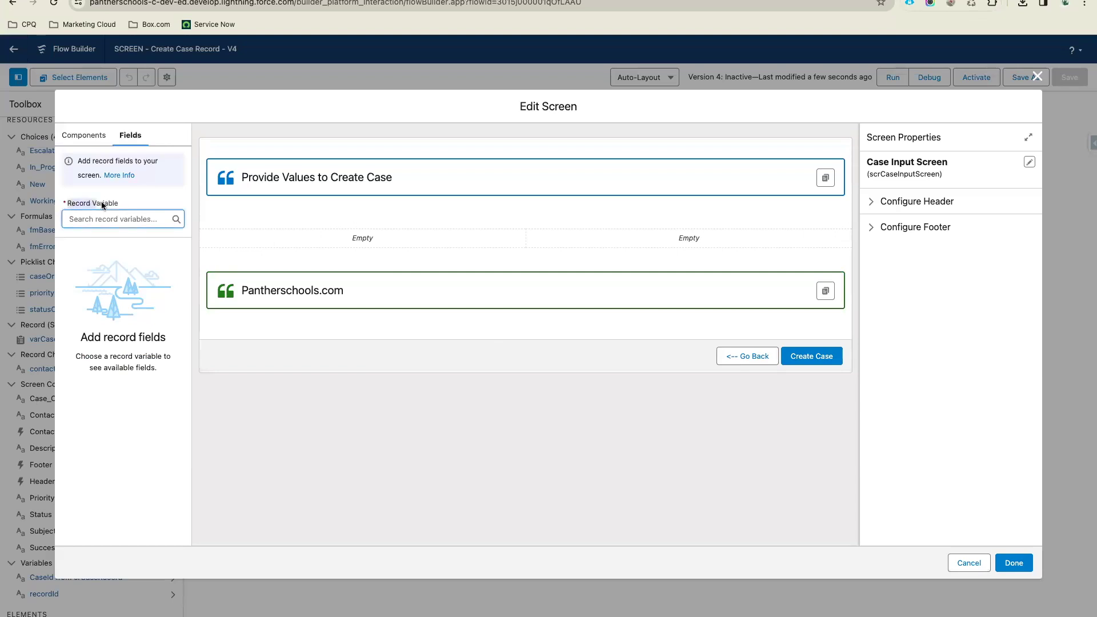
click(117, 214)
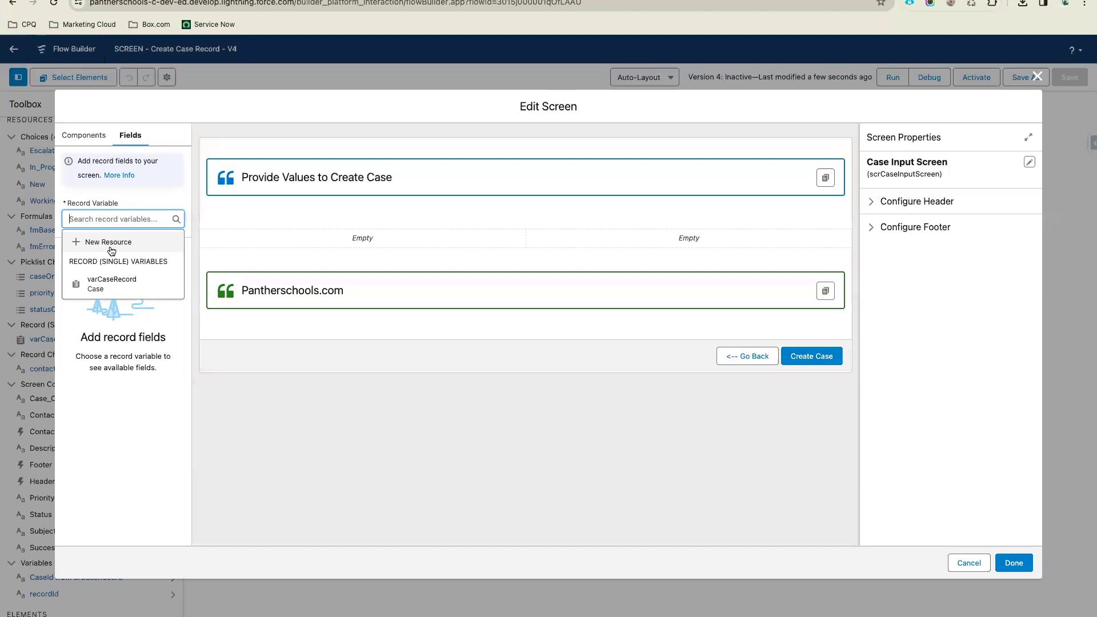
click(139, 286)
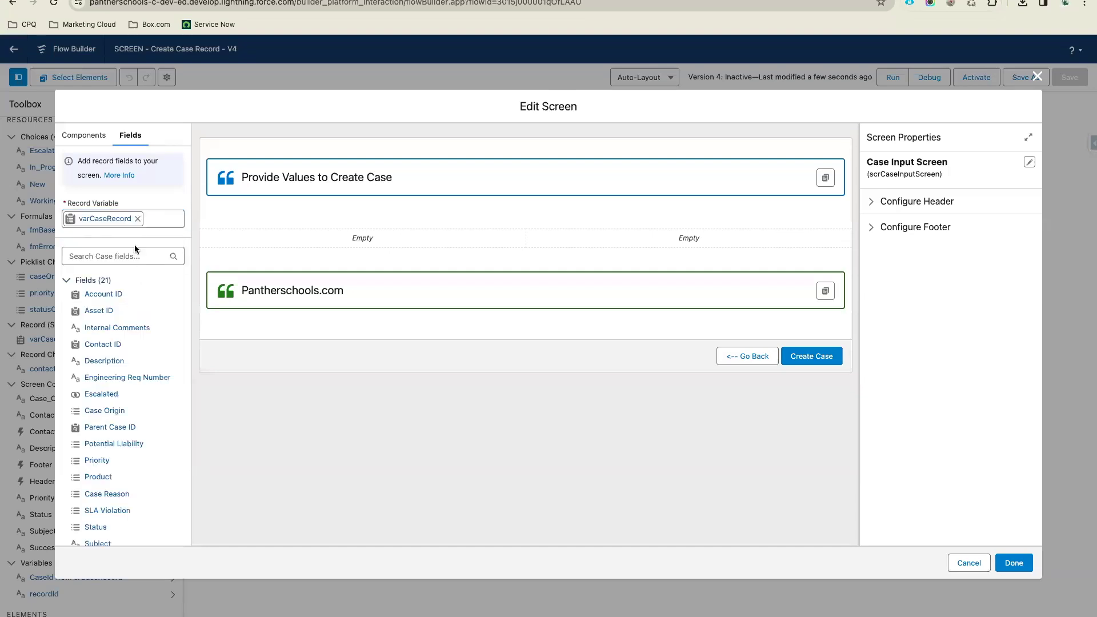
- Add the Status and Priority record fields to the section's first column, and Subject and Product to its second column
scroll(134, 335, down, 3)
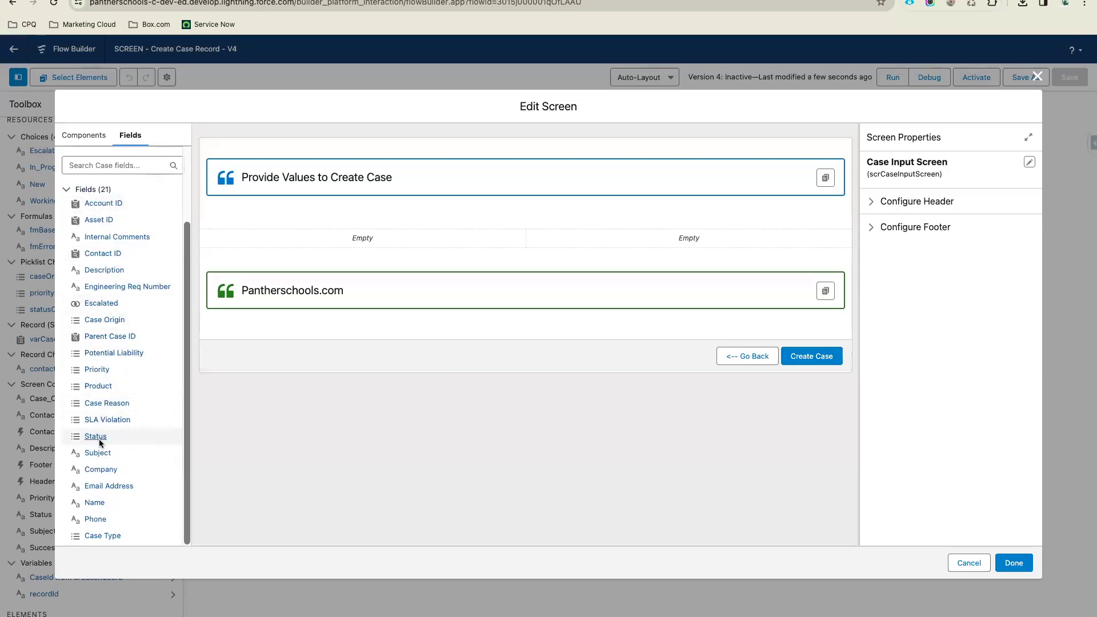
drag(98, 437, 311, 234)
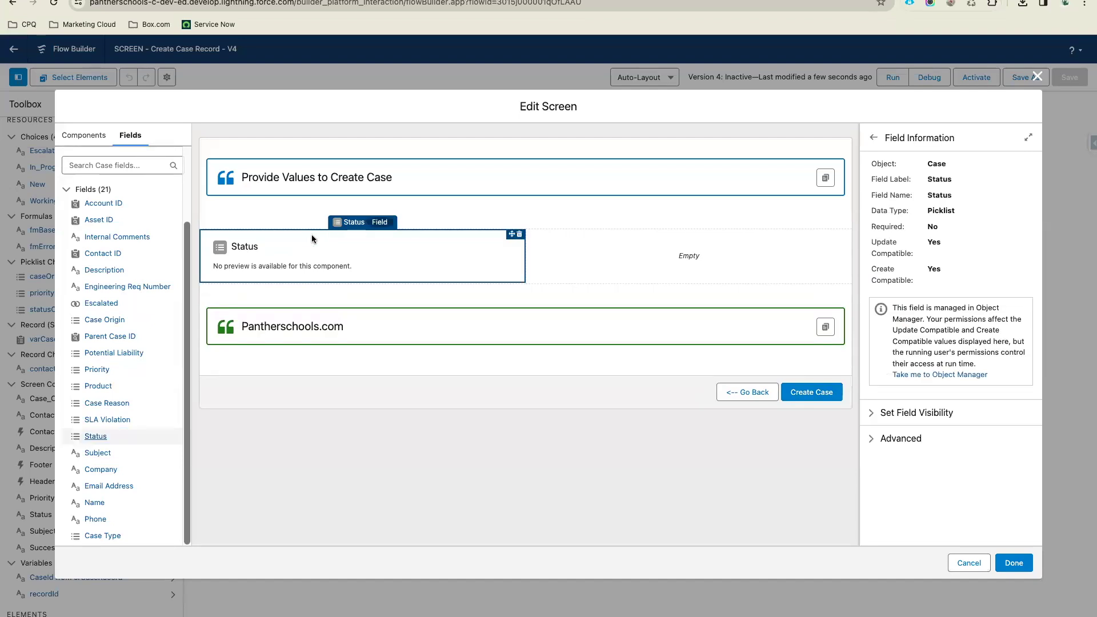
drag(98, 452, 663, 271)
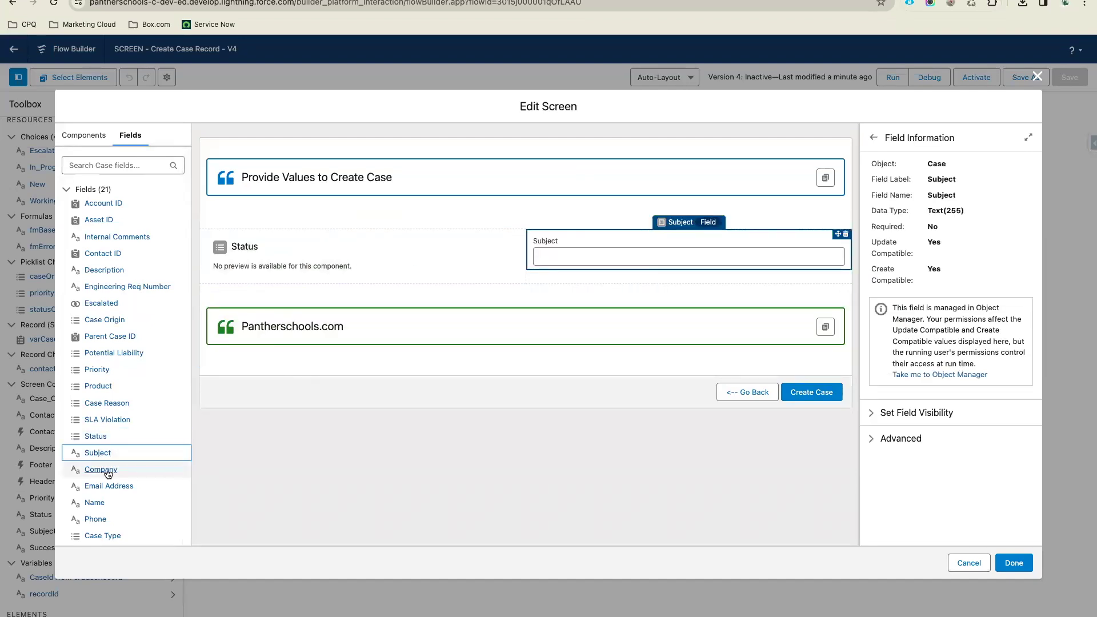
scroll(110, 388, up, 1)
drag(98, 388, 295, 266)
drag(98, 405, 563, 323)
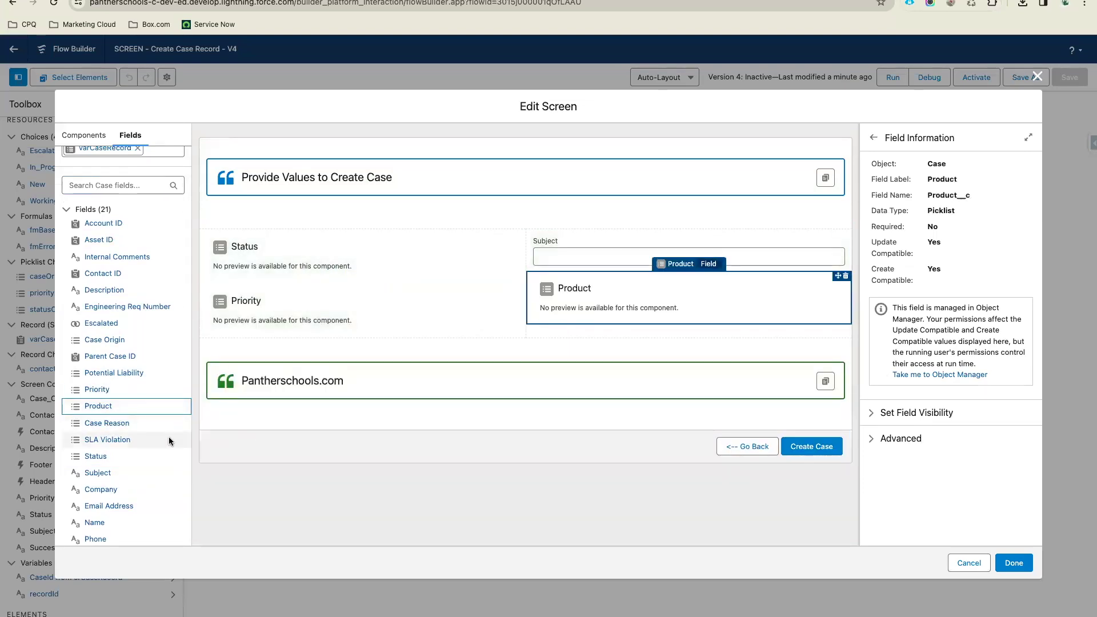
- Add the Case Reason and Case Origin record fields to the section's first column and SLA Violation to its second column
drag(116, 429, 309, 343)
drag(122, 440, 588, 385)
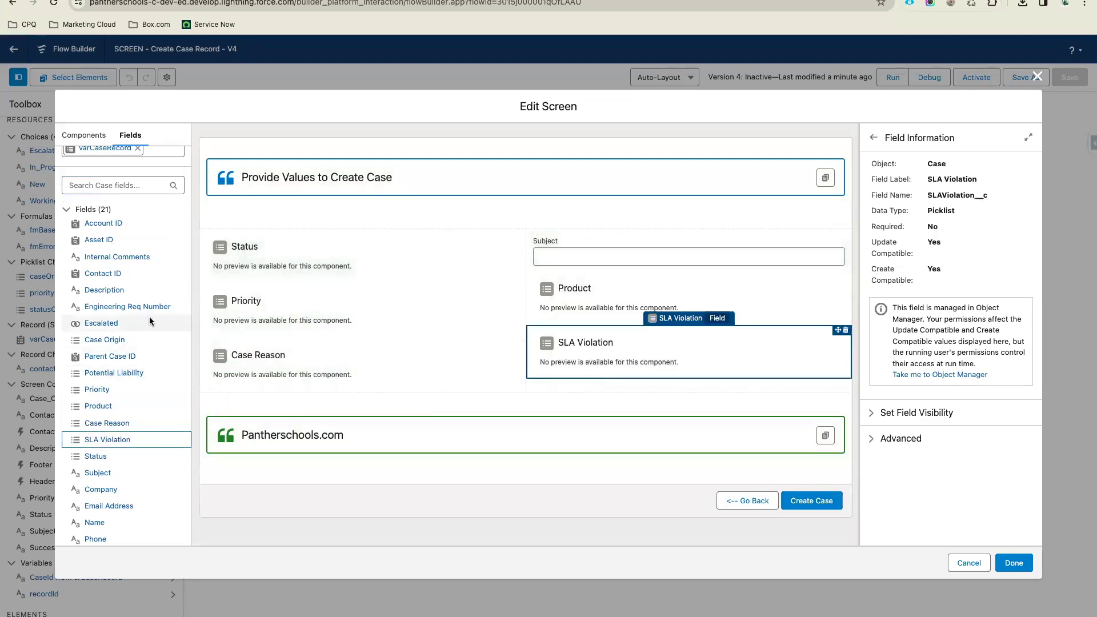
drag(151, 348, 338, 388)
- Add the Description record field at full width between the two-column section and the Pantherschools.com footer
scroll(128, 424, down, 1)
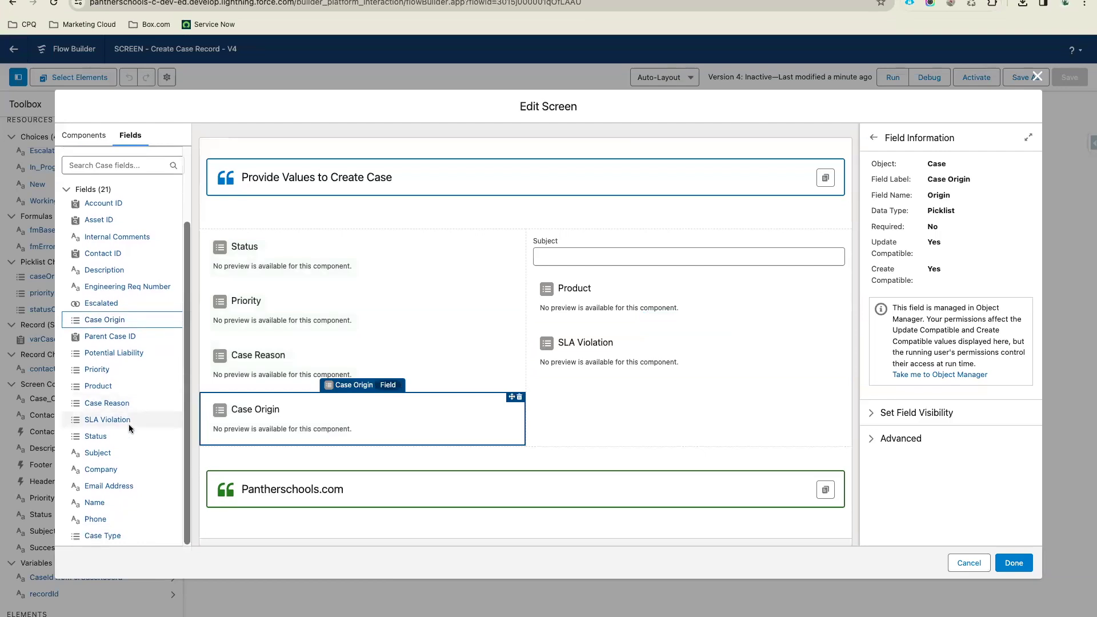
scroll(123, 426, up, 2)
drag(103, 311, 392, 455)
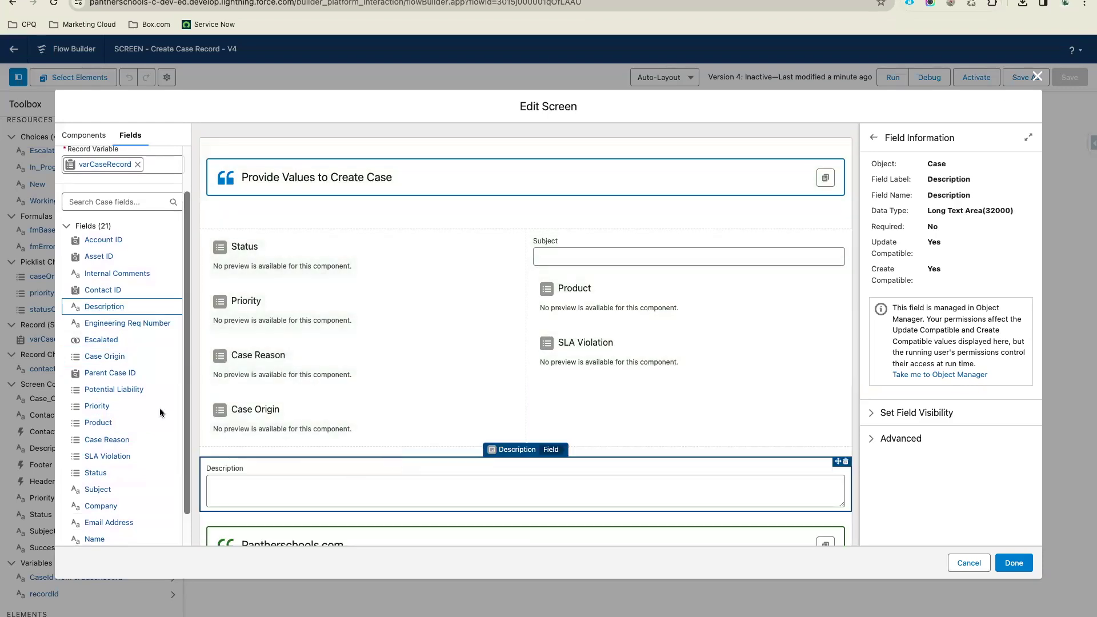
scroll(143, 400, down, 1)
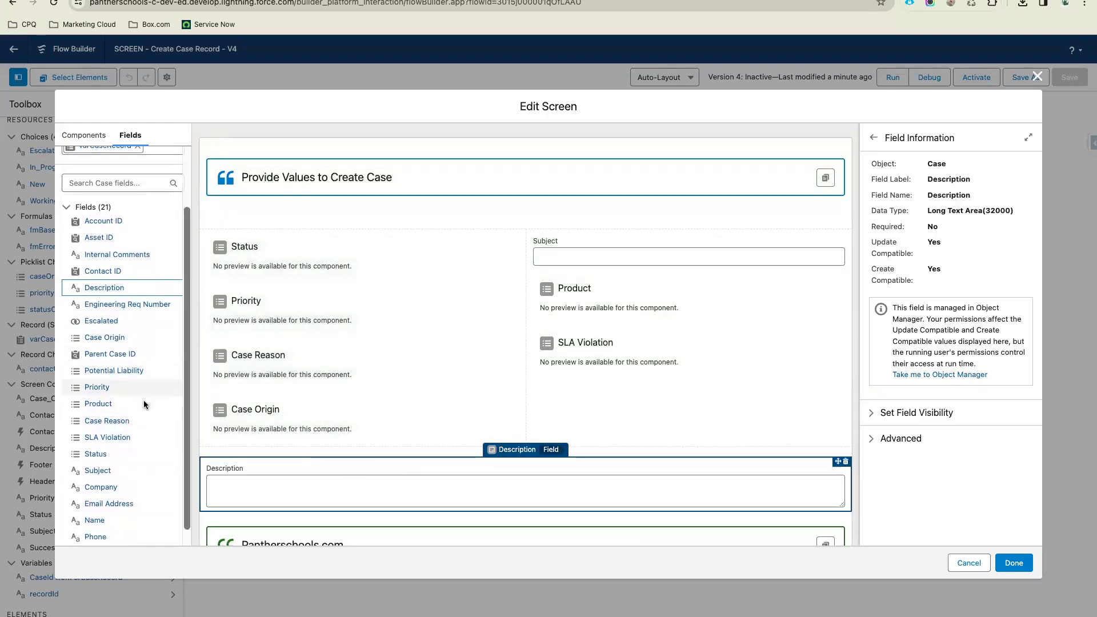
click(466, 476)
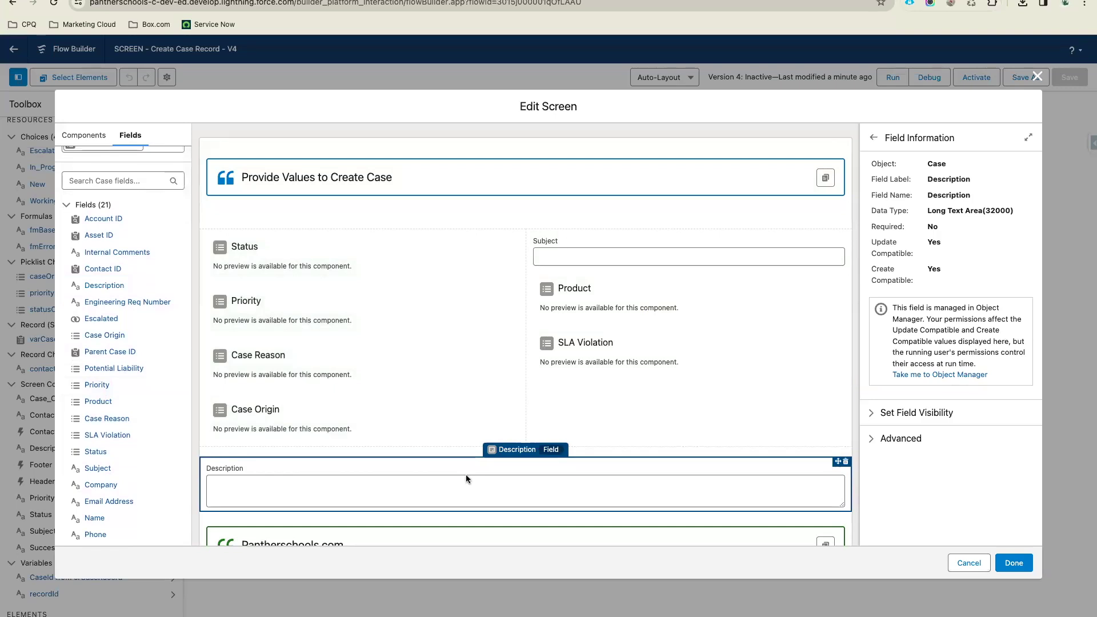
- Check the field information of the Product and Status record fields on the Case Input Screen
click(649, 303)
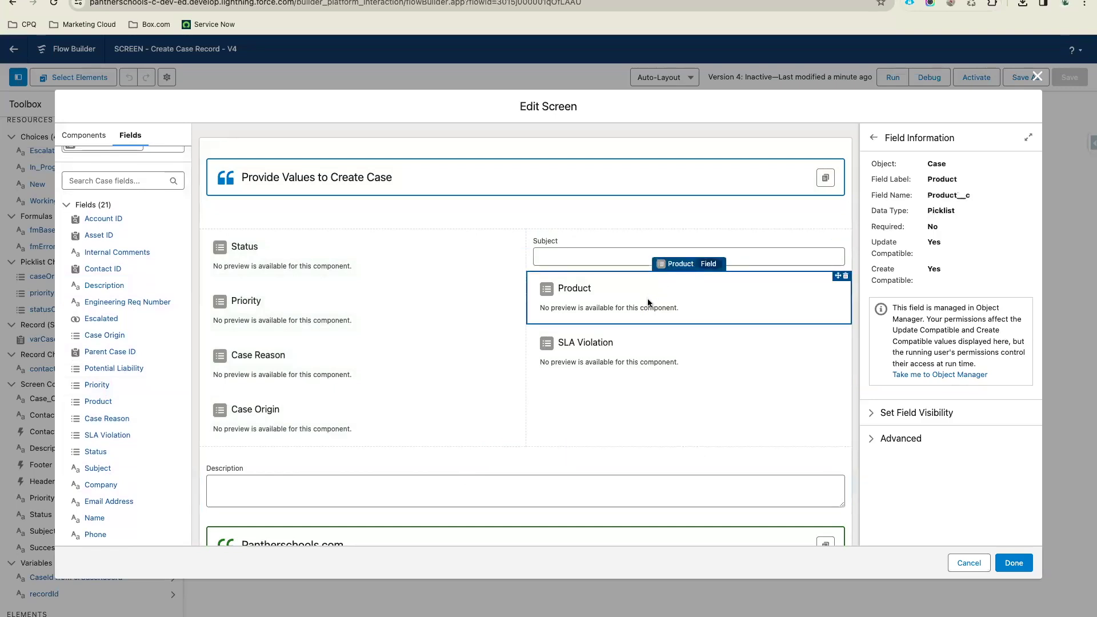
drag(929, 162, 957, 364)
click(959, 235)
click(379, 260)
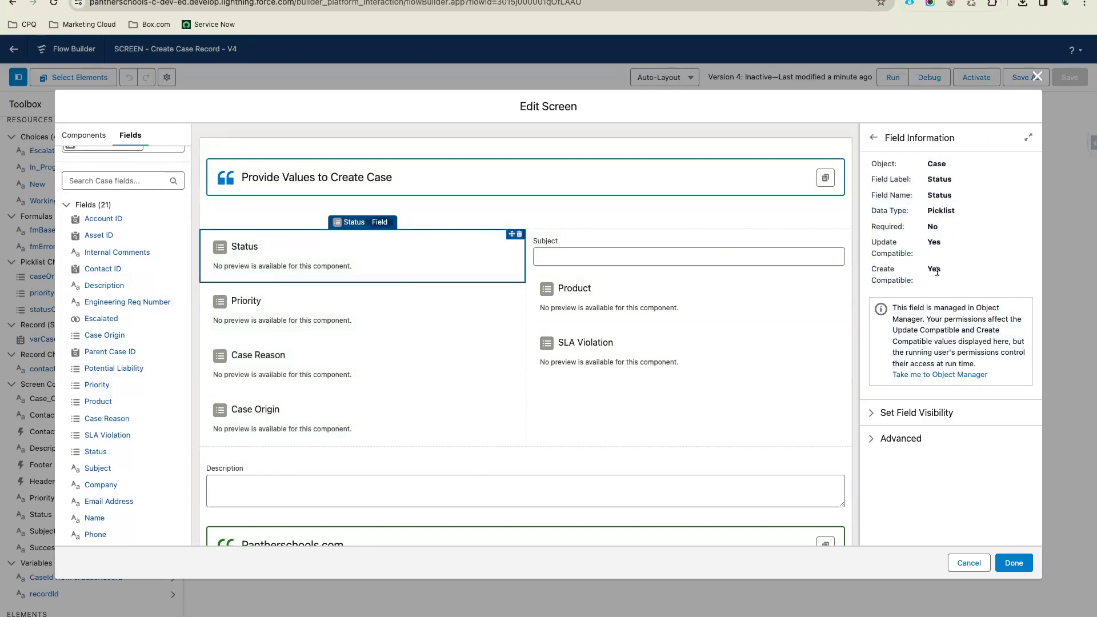
- Add the Contact ID and Asset ID record fields to the section's second column and Account ID to its first column
scroll(122, 309, up, 1)
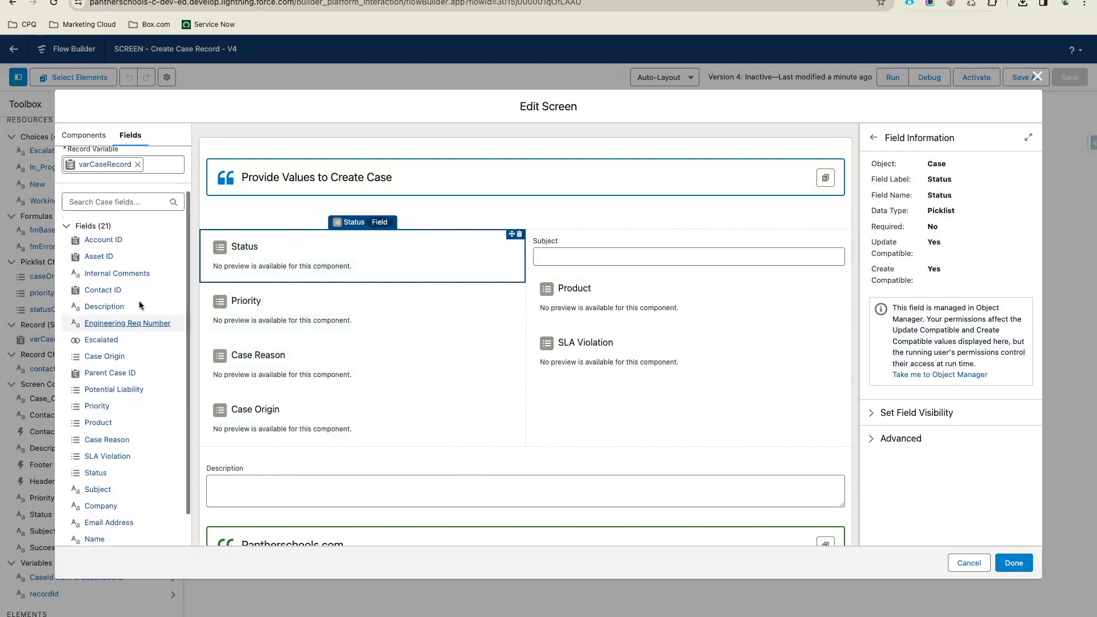
drag(122, 309, 594, 396)
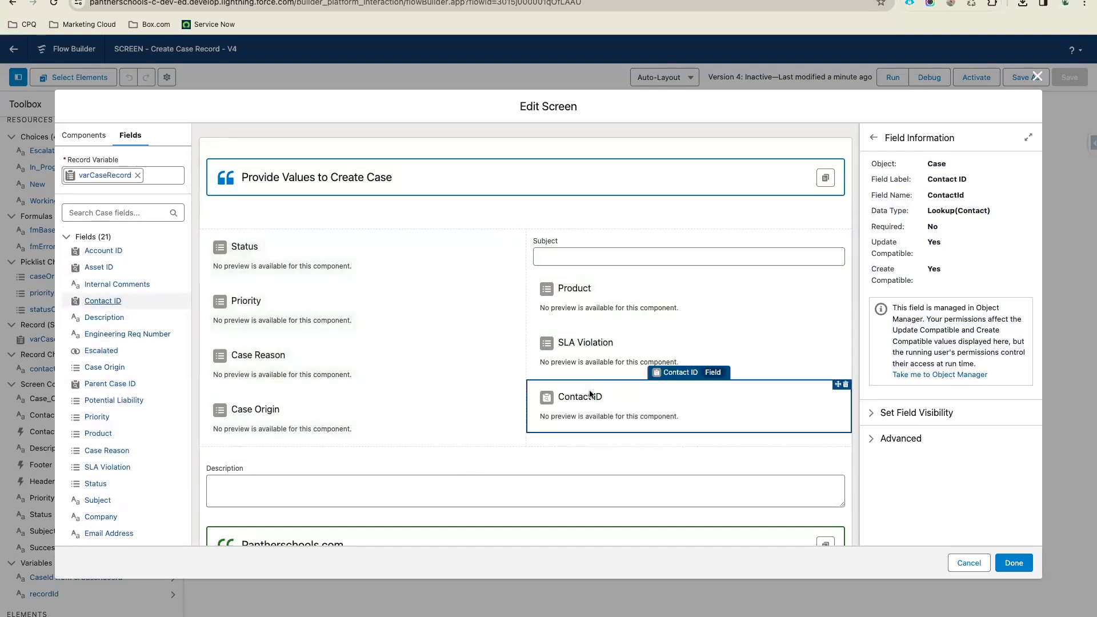
drag(104, 253, 392, 456)
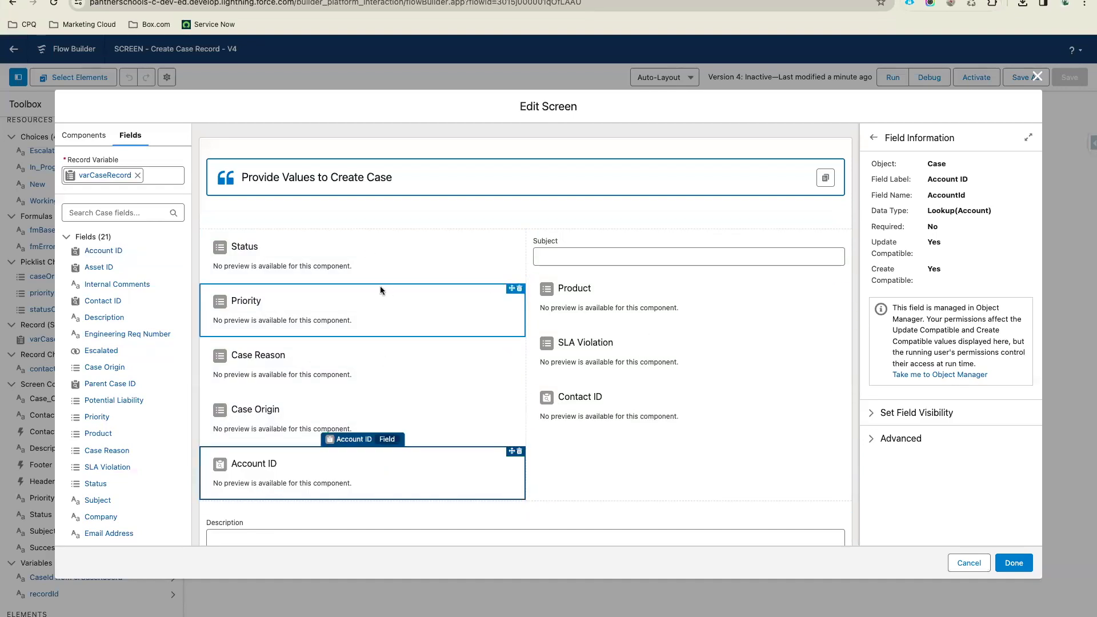
drag(111, 275, 588, 455)
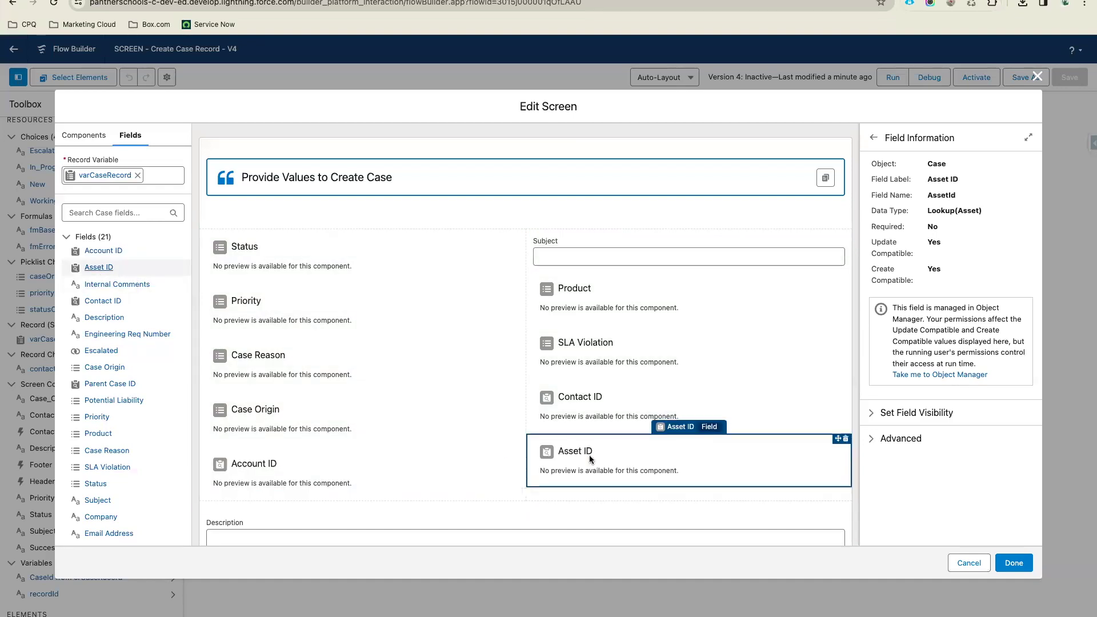
- Confirm the Case Input Screen layout and save the flow
scroll(427, 397, down, 3)
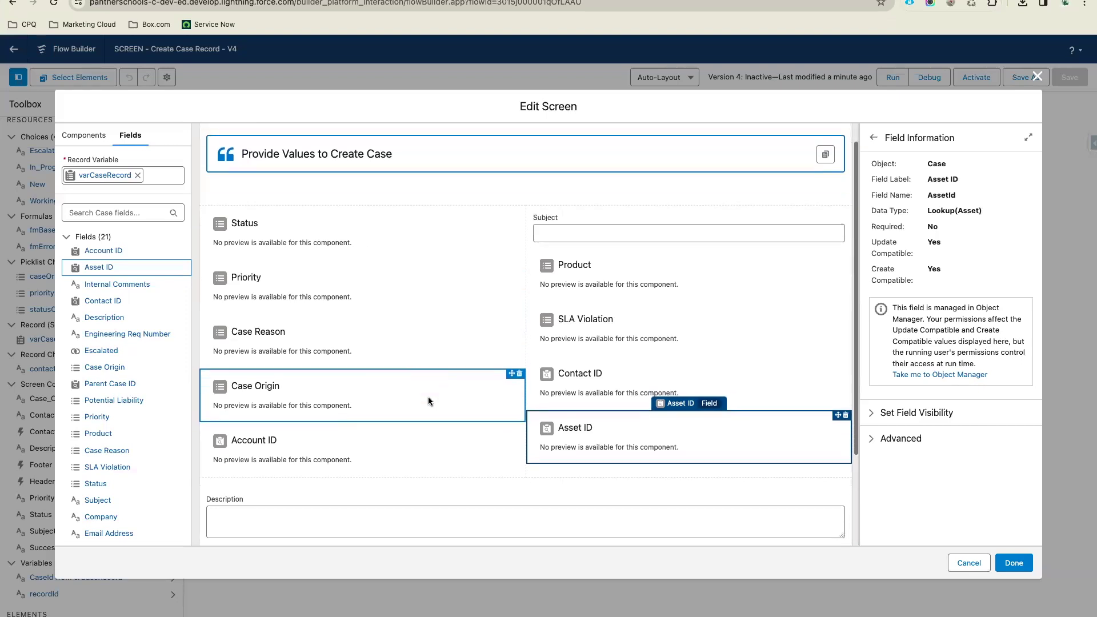
scroll(428, 397, down, 1)
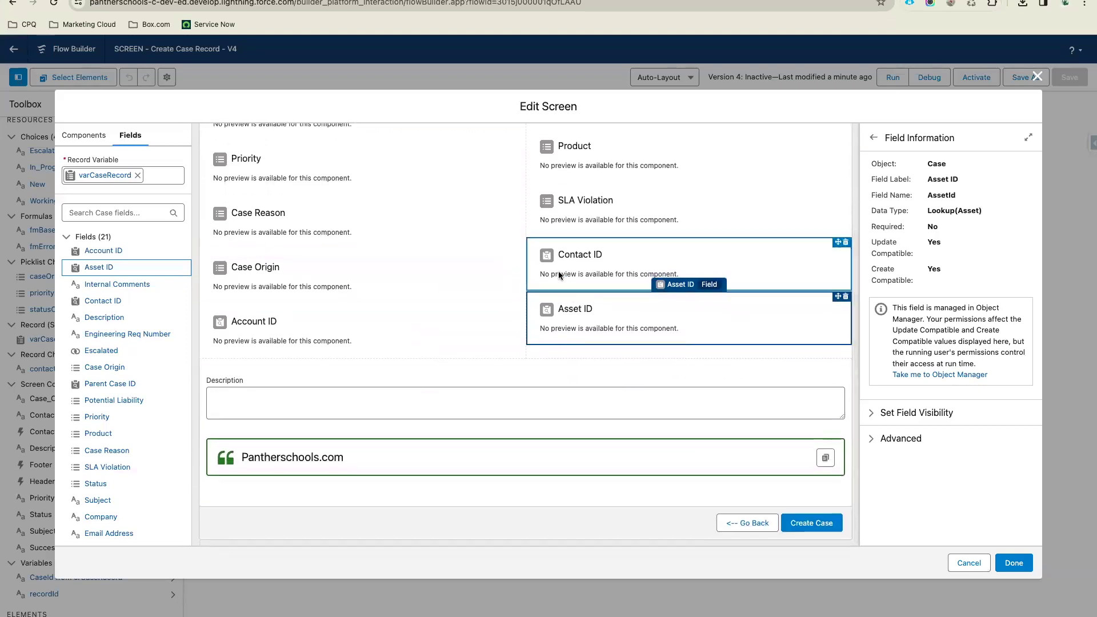
scroll(558, 271, up, 2)
scroll(559, 274, up, 1)
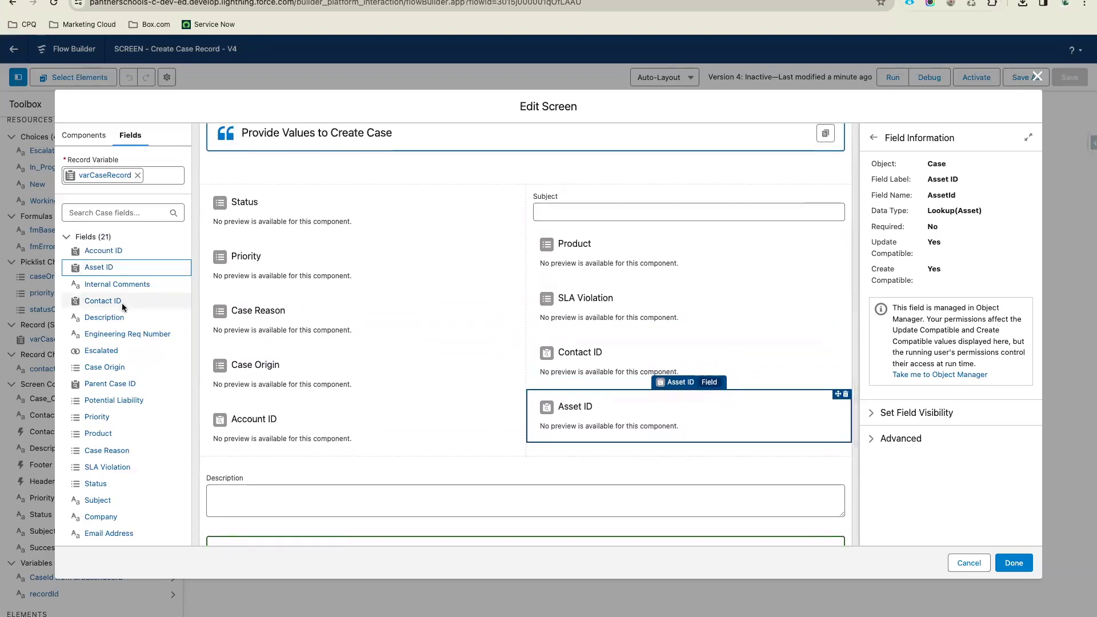
scroll(513, 329, up, 1)
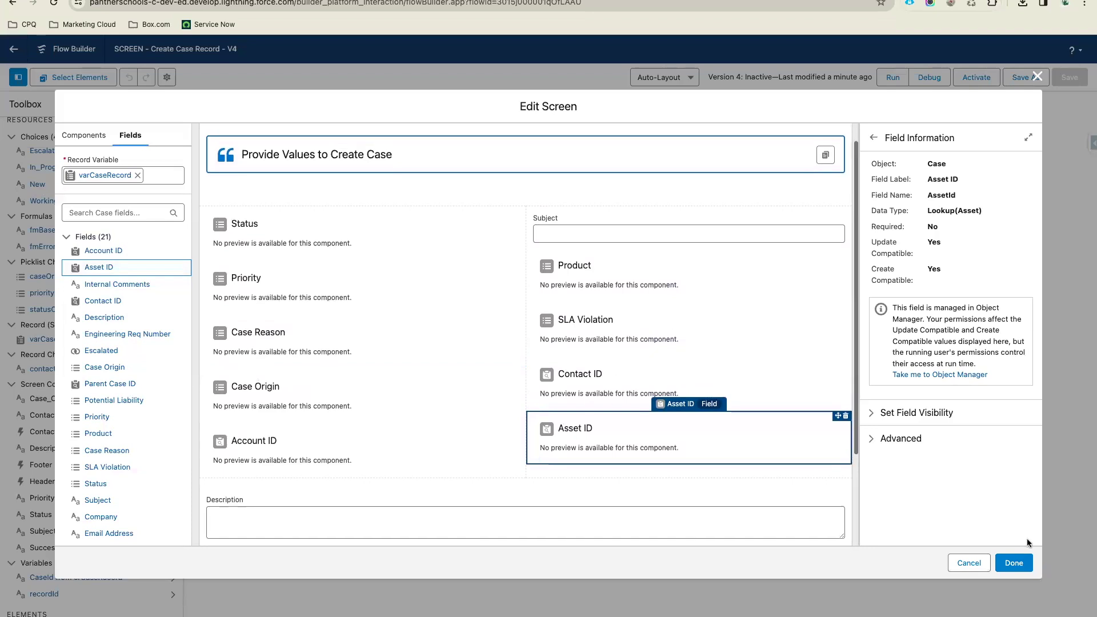
click(1014, 563)
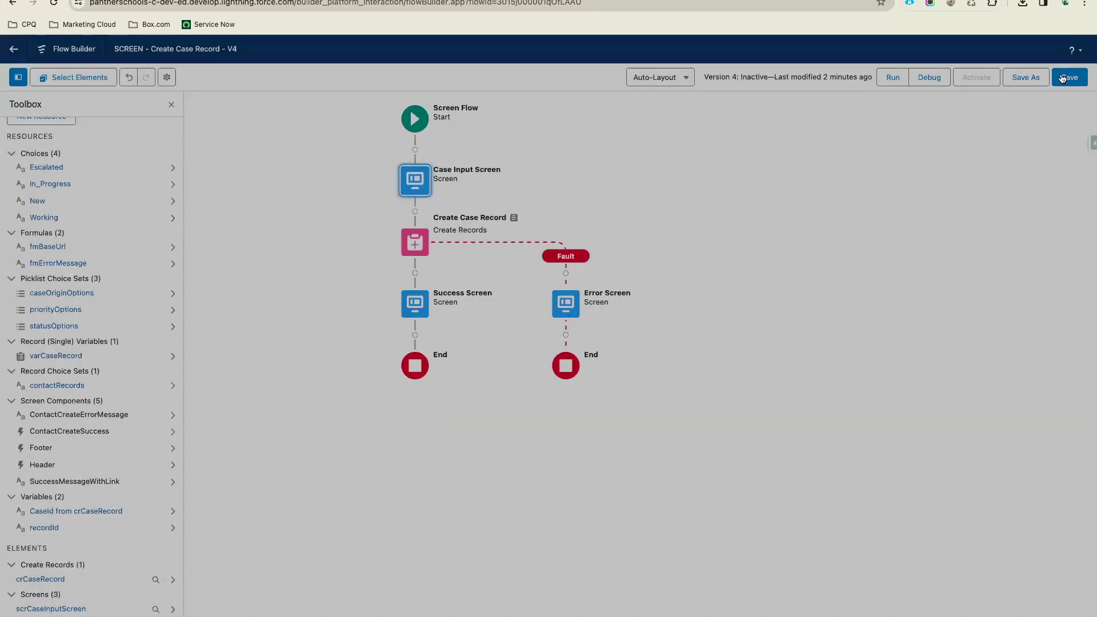
key(super+s)
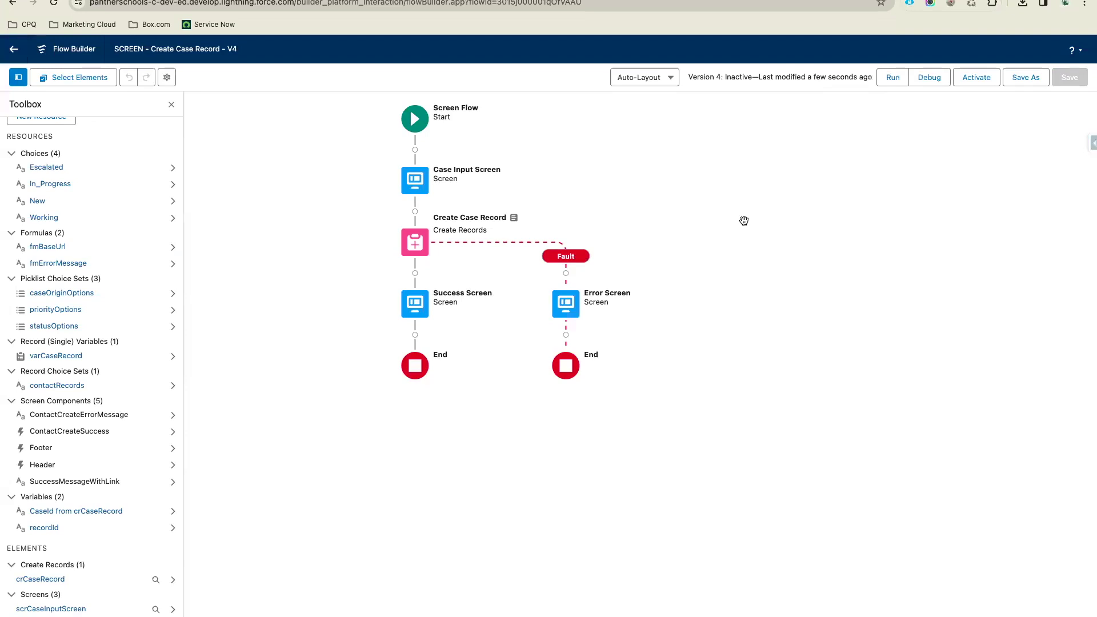
- Open the Create Case Record element for editing and view the details and usage of the varCaseRecord variable
click(422, 249)
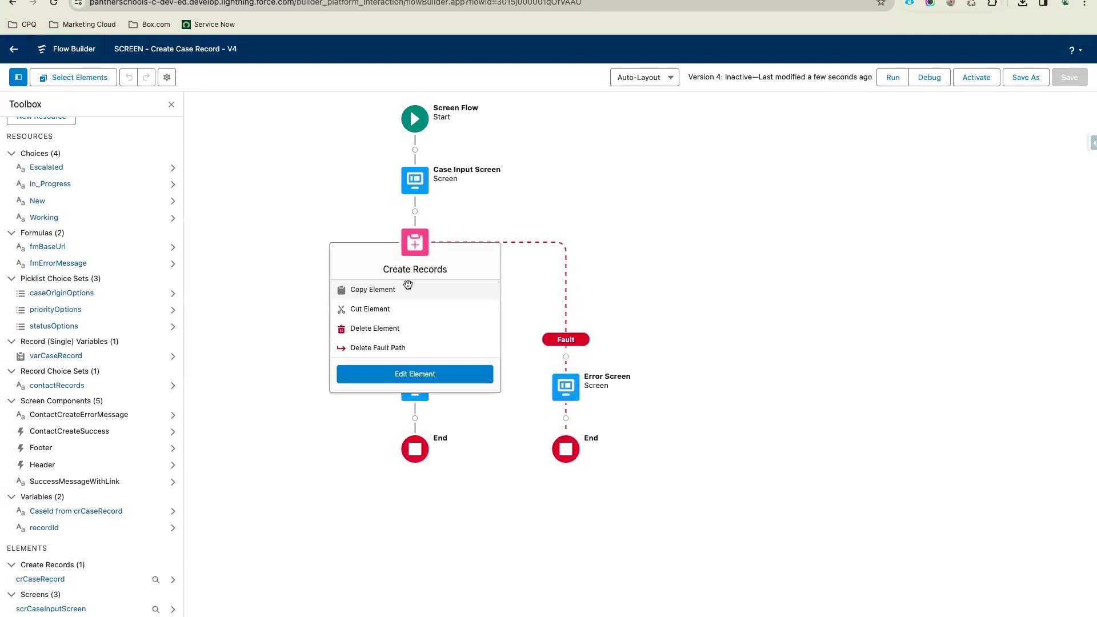
click(428, 380)
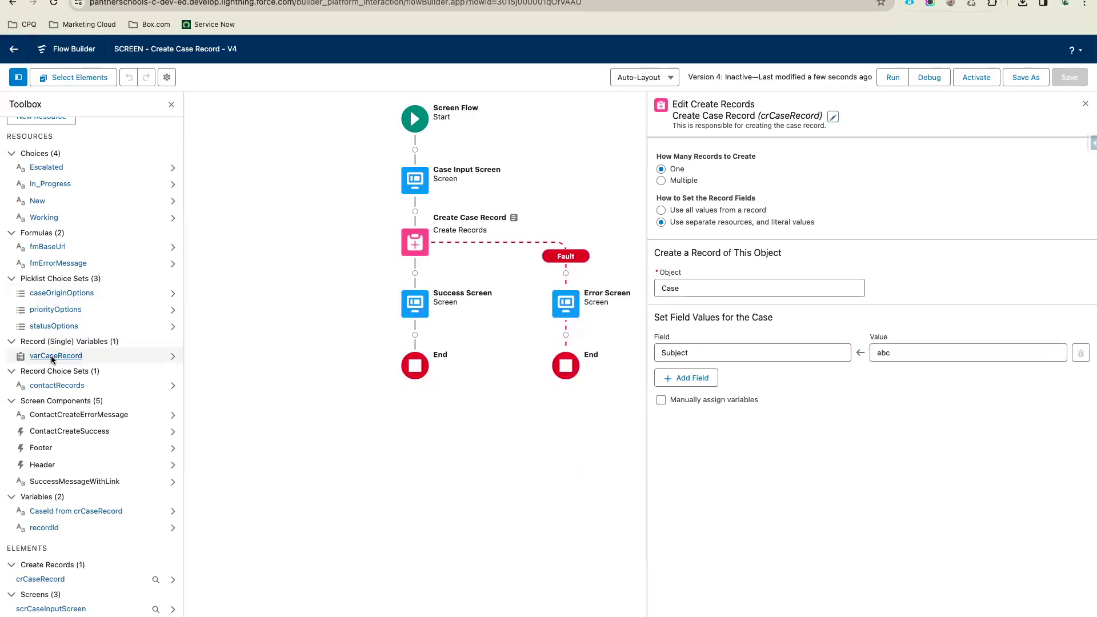
click(52, 356)
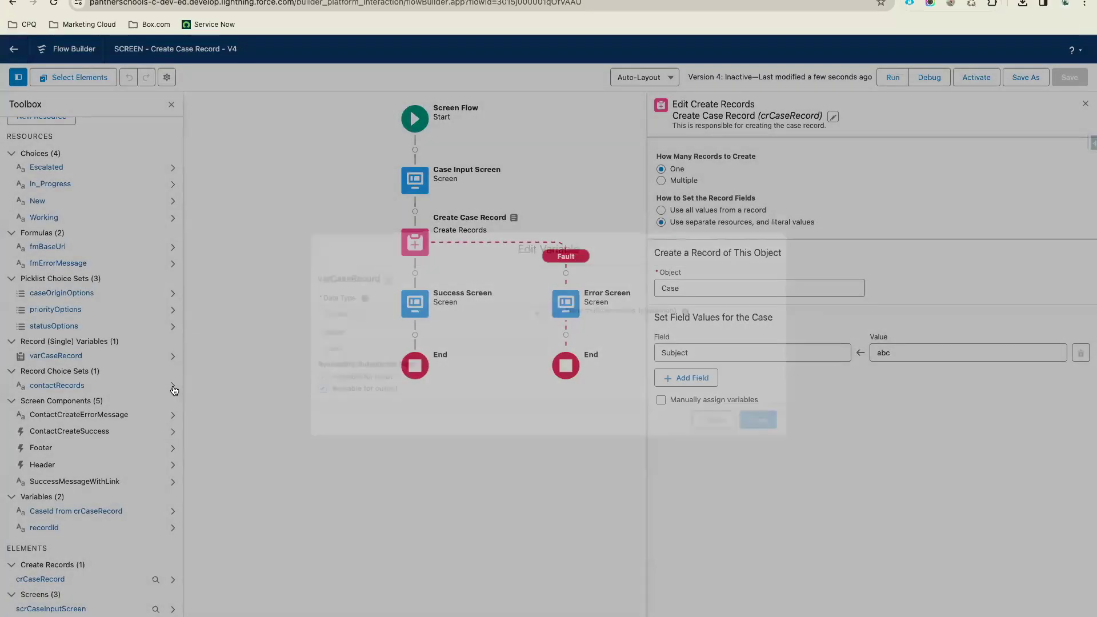
click(172, 386)
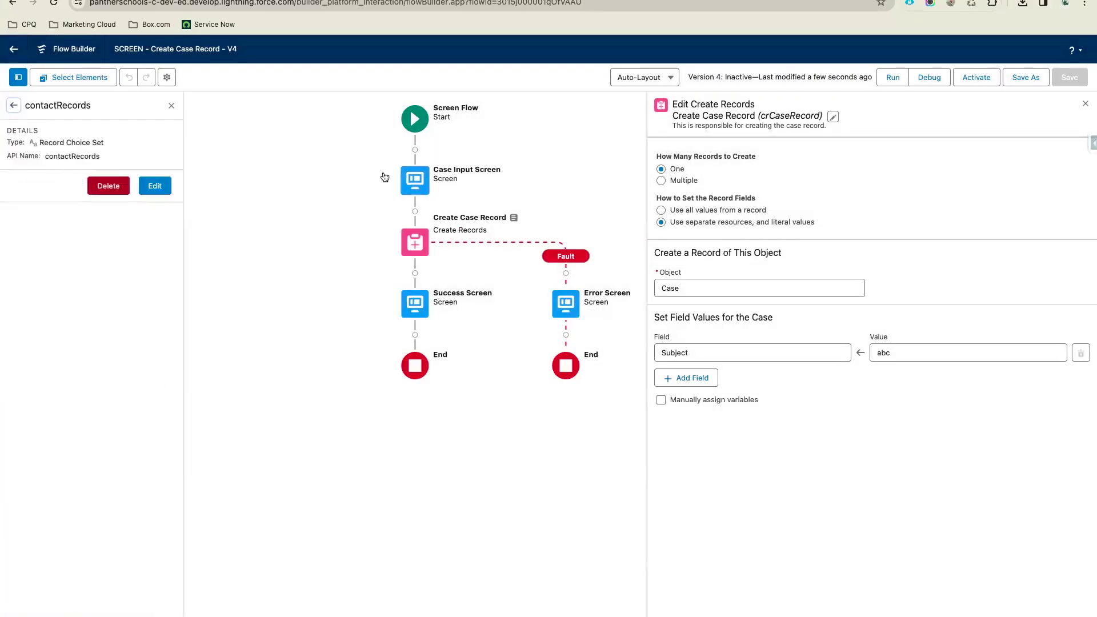
double_click(72, 156)
click(14, 105)
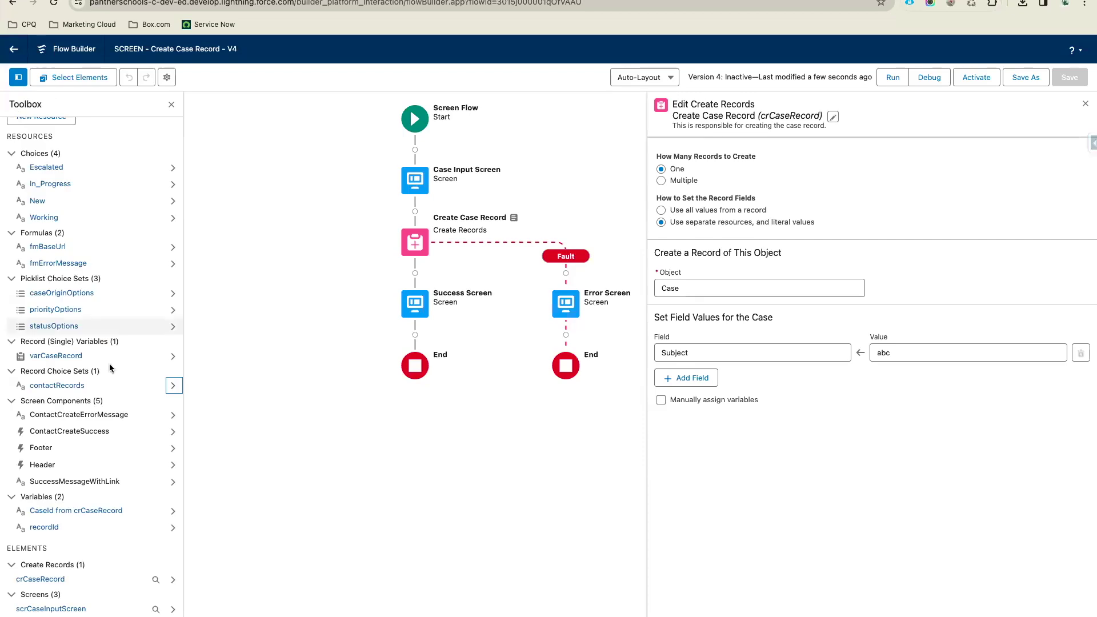
click(173, 356)
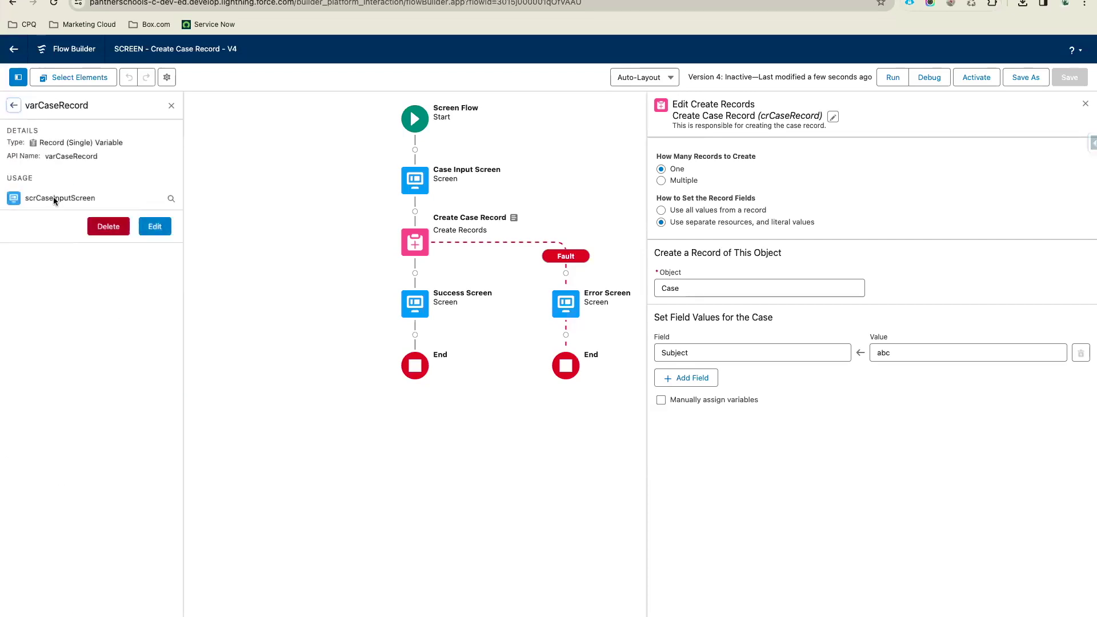
double_click(71, 155)
- Set Create Case Record to use all values from a record, with varCaseRecord as the record, and save the flow
drag(671, 168, 701, 167)
drag(670, 211, 769, 213)
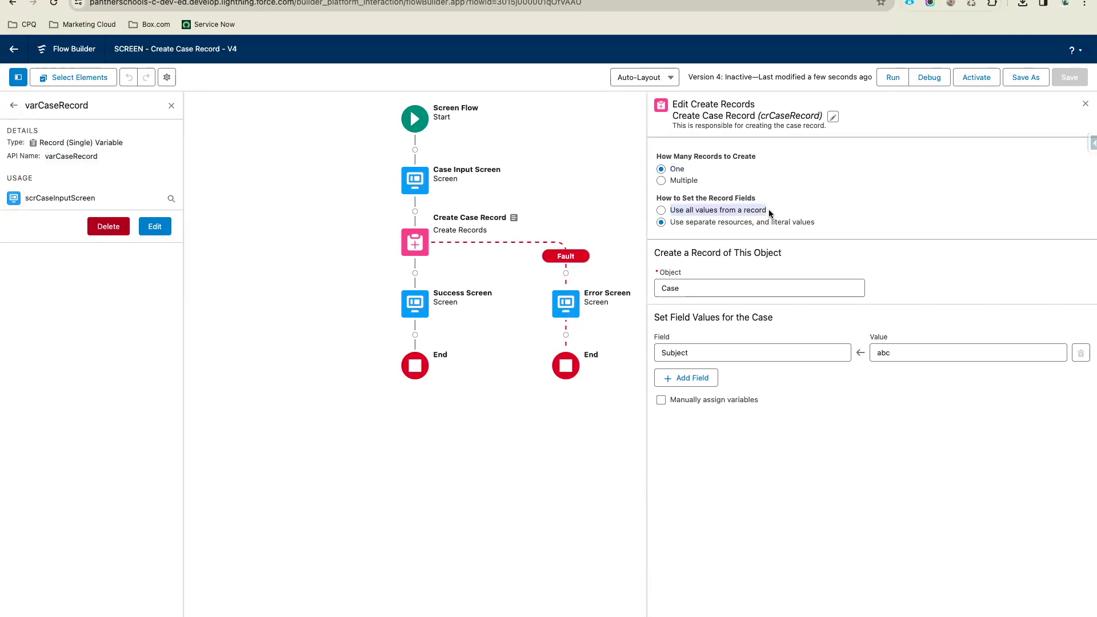
click(661, 211)
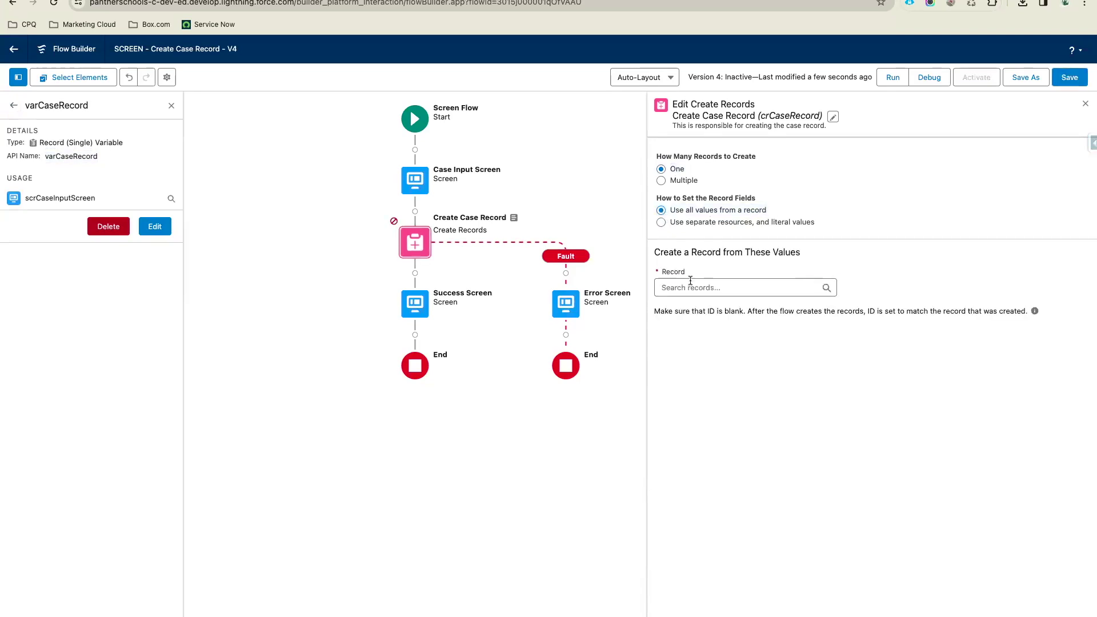
click(690, 286)
click(704, 347)
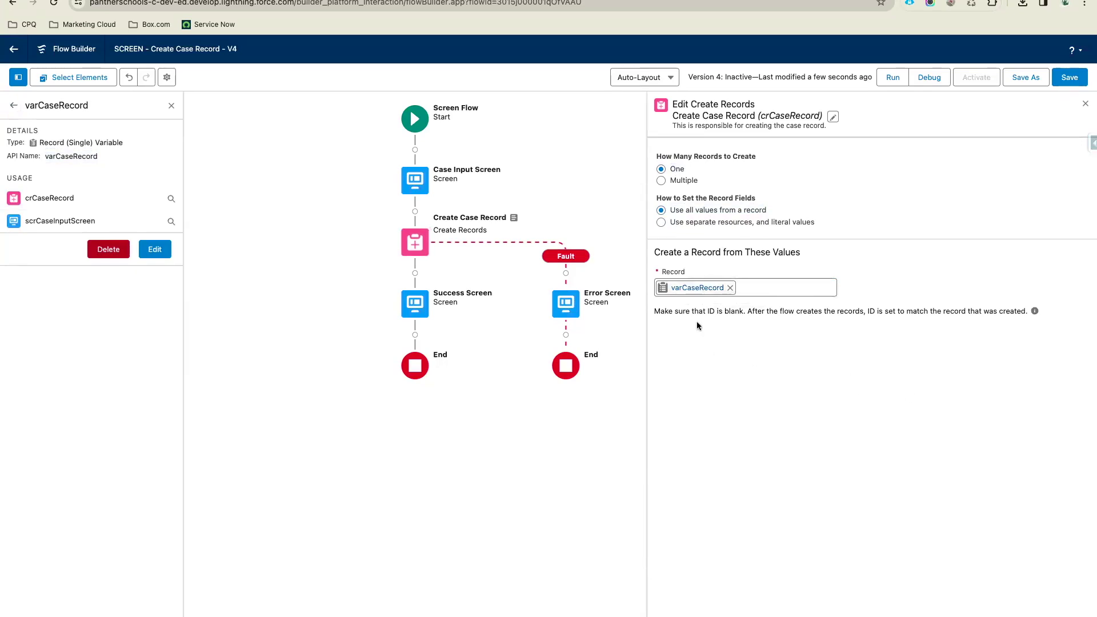
click(717, 288)
click(723, 245)
click(1067, 77)
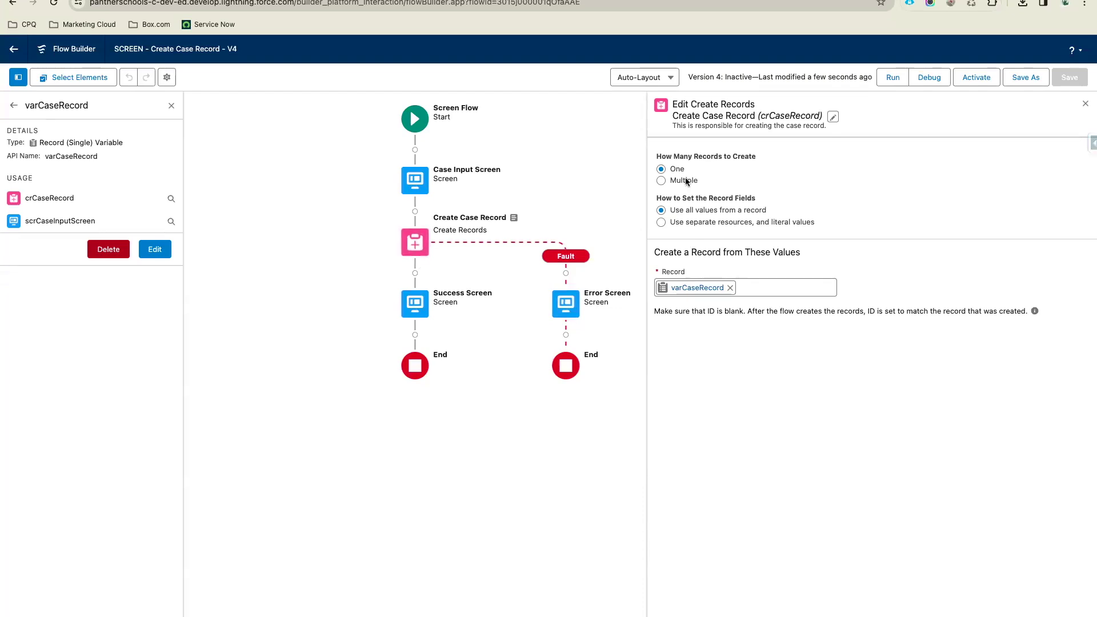
click(415, 303)
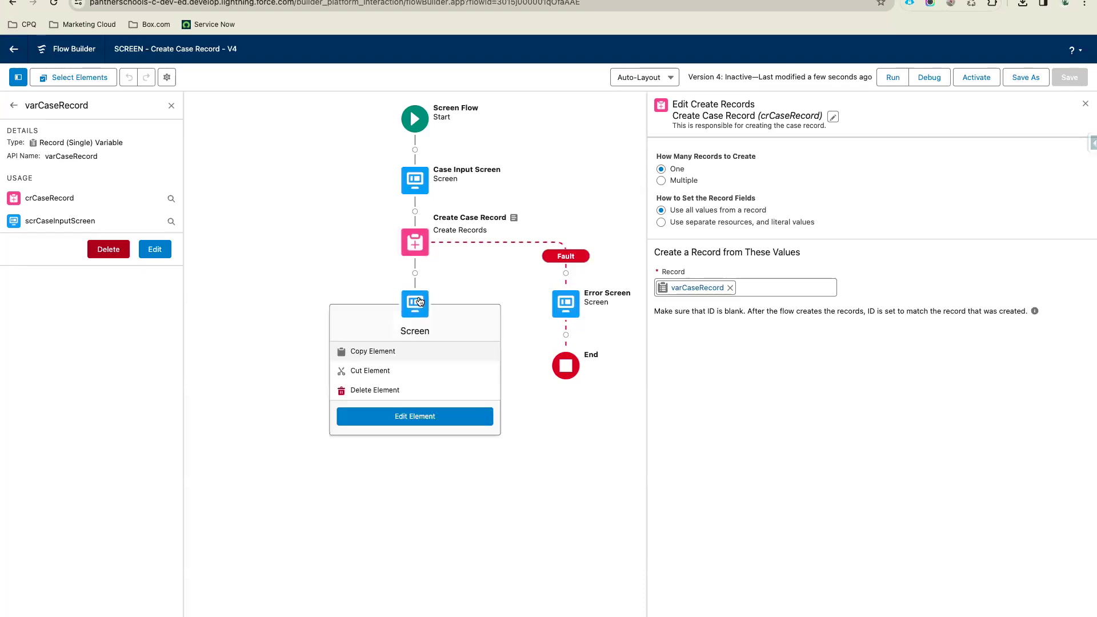
click(399, 422)
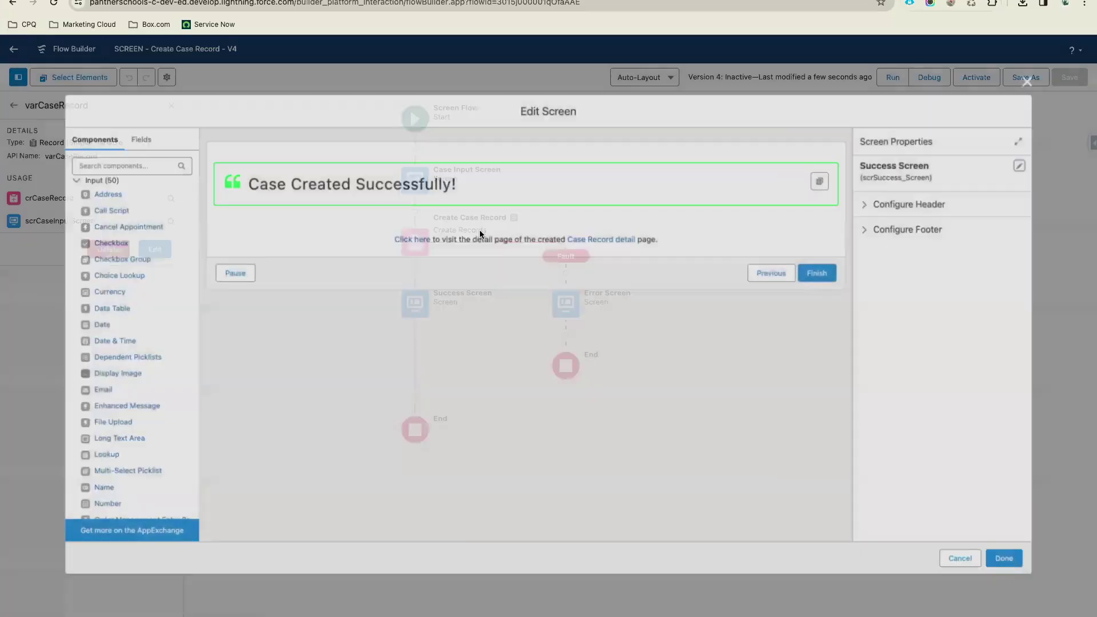
click(464, 236)
click(1014, 279)
click(1027, 279)
key(Return)
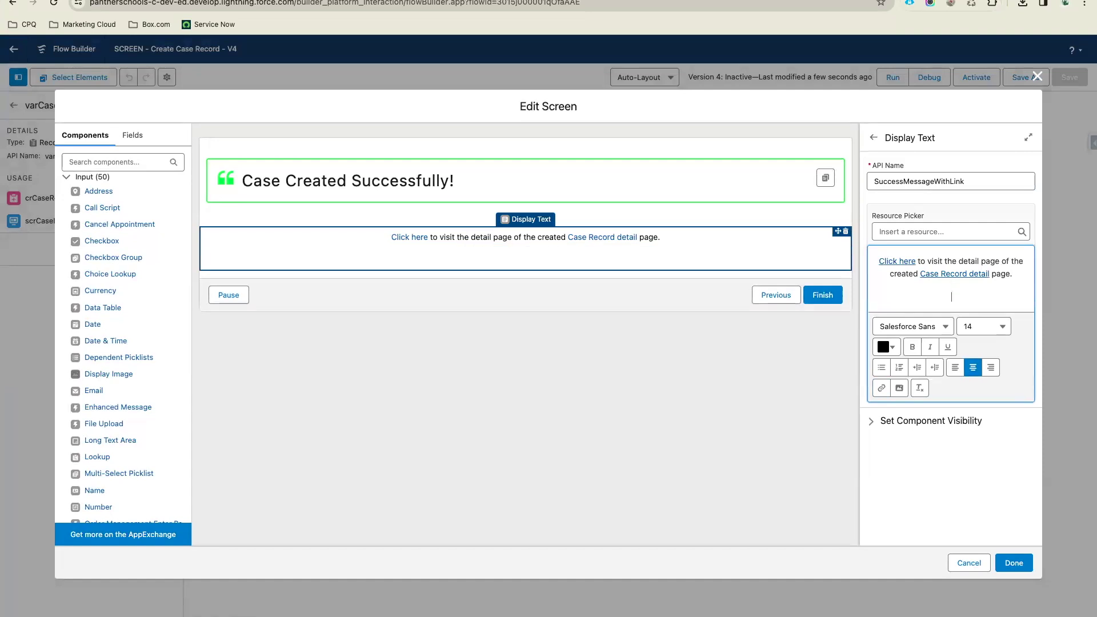
click(934, 231)
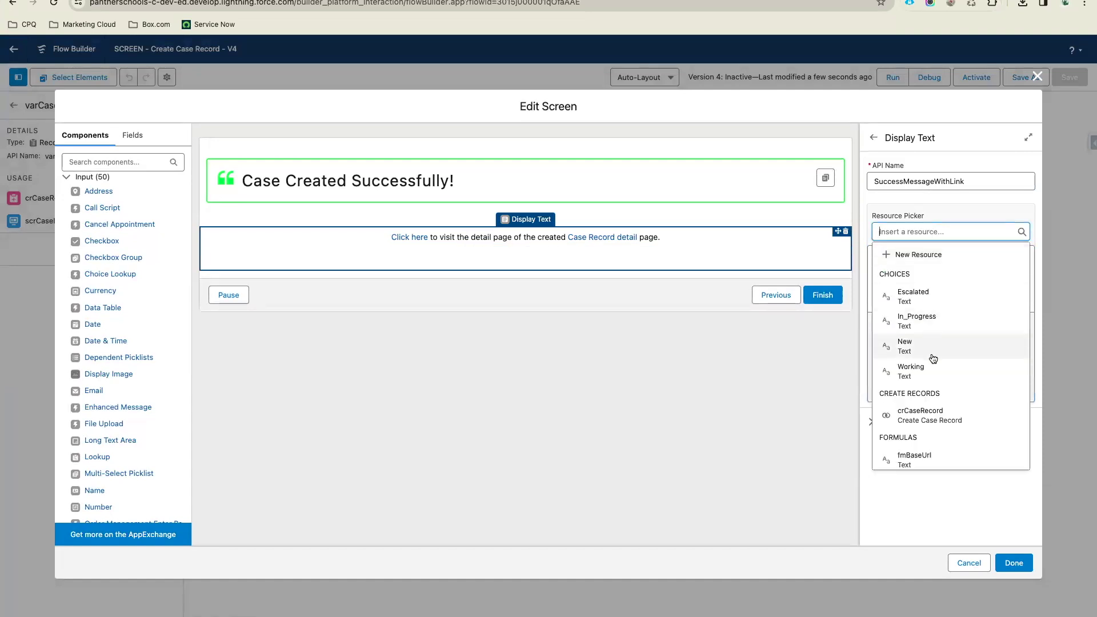
scroll(928, 357, down, 2)
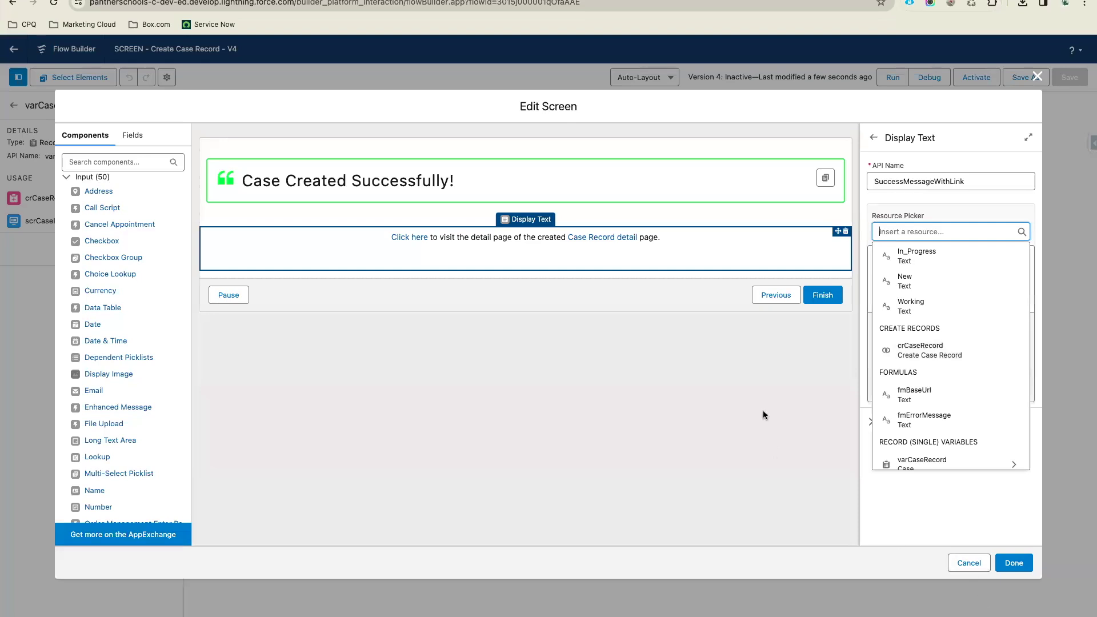
click(968, 563)
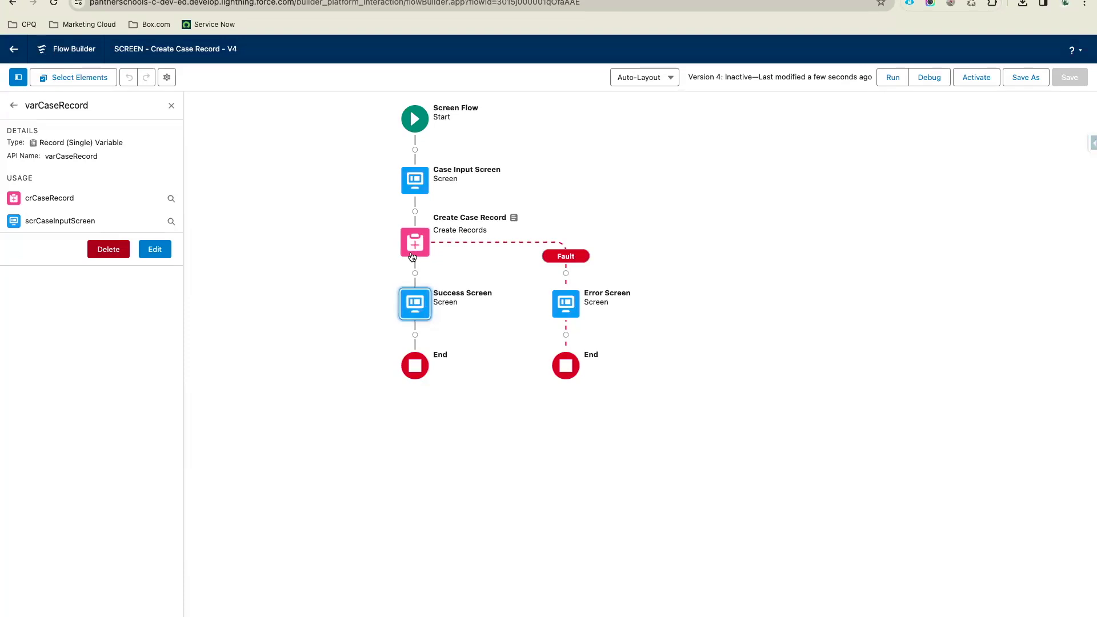
- Open the Success Screen for editing and start a new line below the link message in the SuccessMessageWithLink text
click(415, 303)
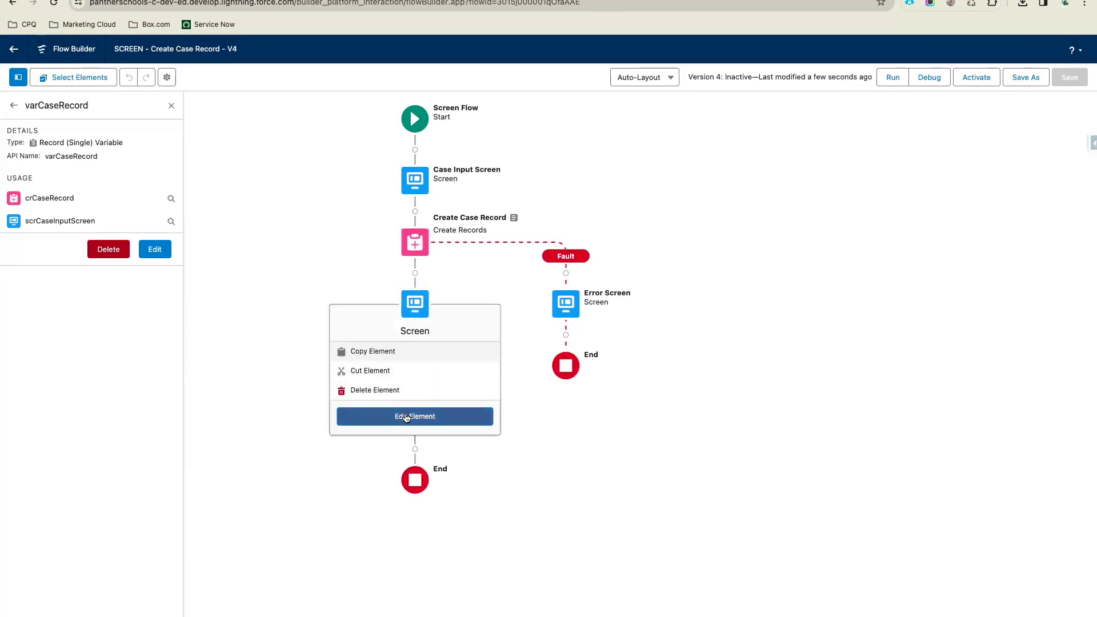
click(404, 415)
click(736, 246)
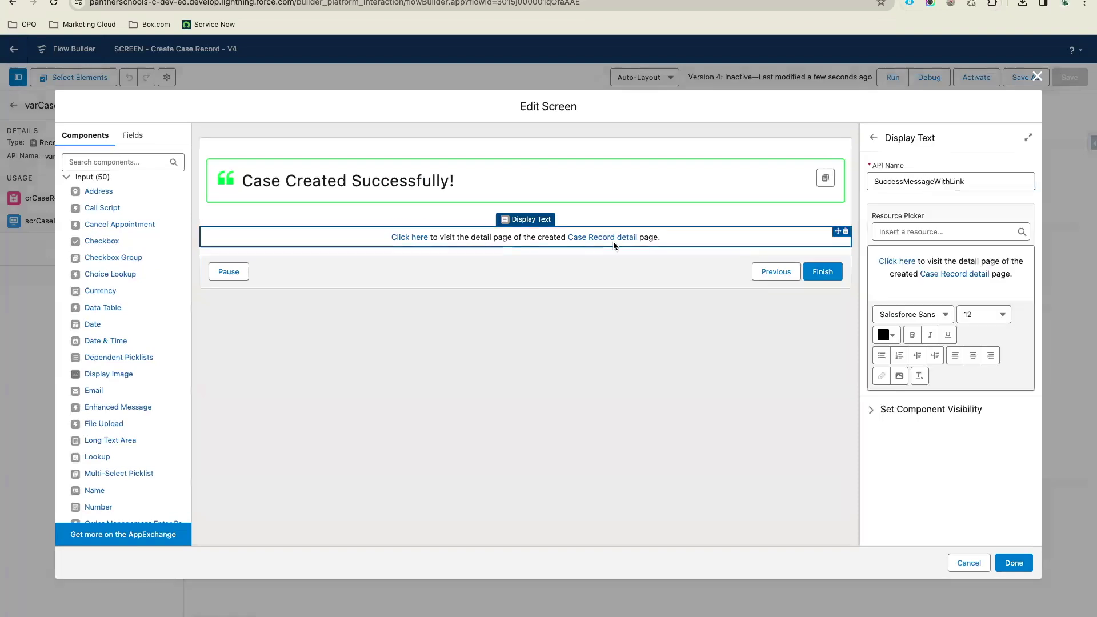
click(898, 264)
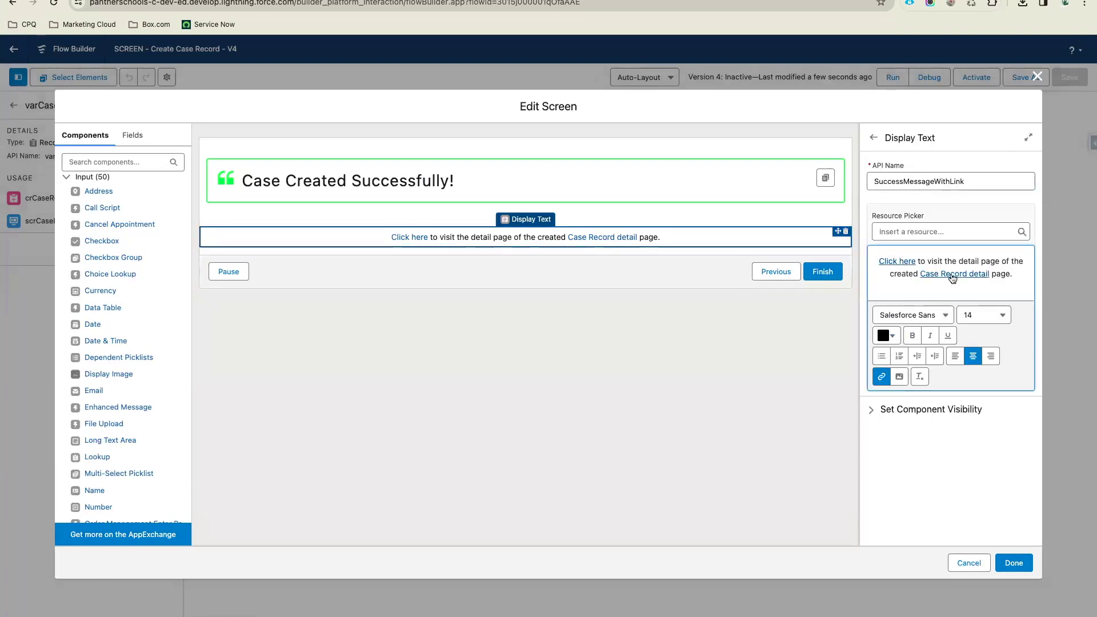
click(948, 280)
key(Return)
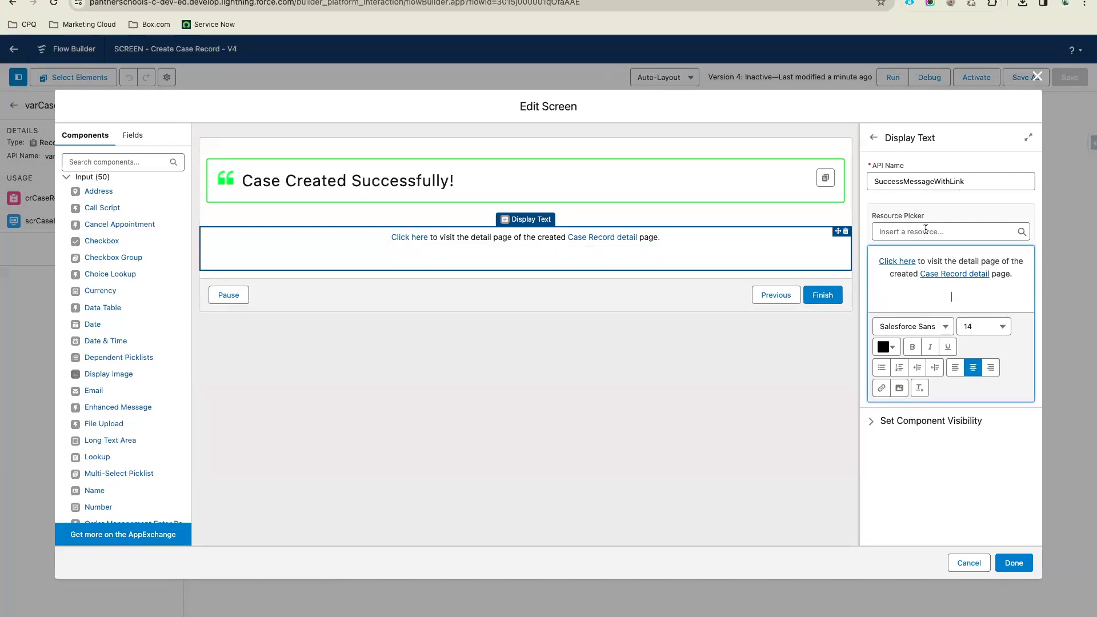
- Insert the {!varCaseRecord.Id} reference into the SuccessMessageWithLink text, copy it, and remove it together with the extra line
click(926, 231)
text(var)
click(921, 279)
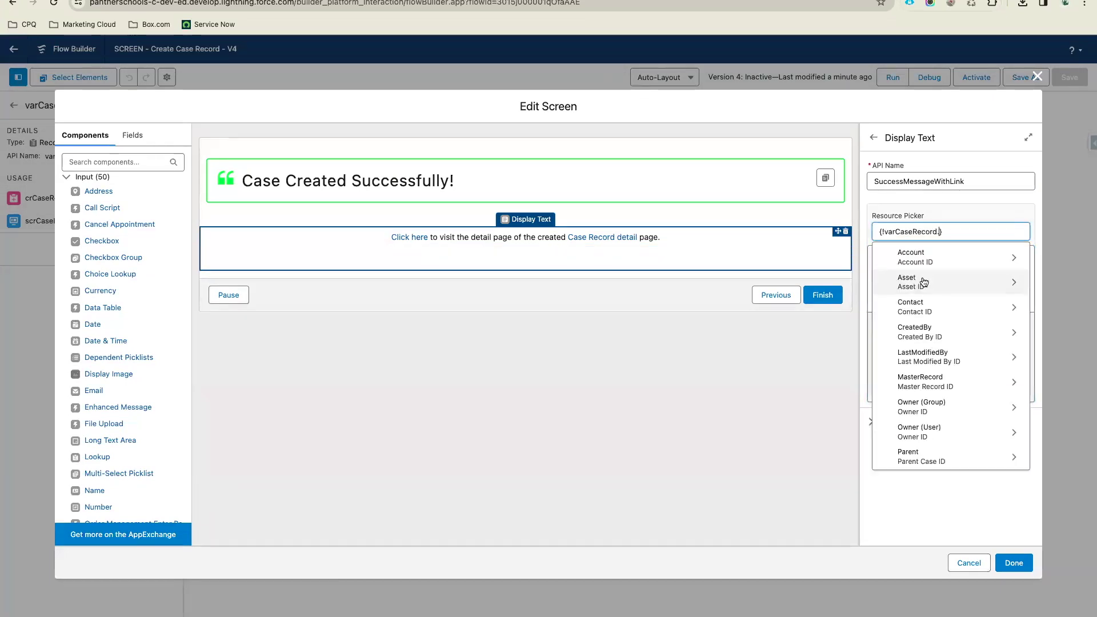
text(Id)
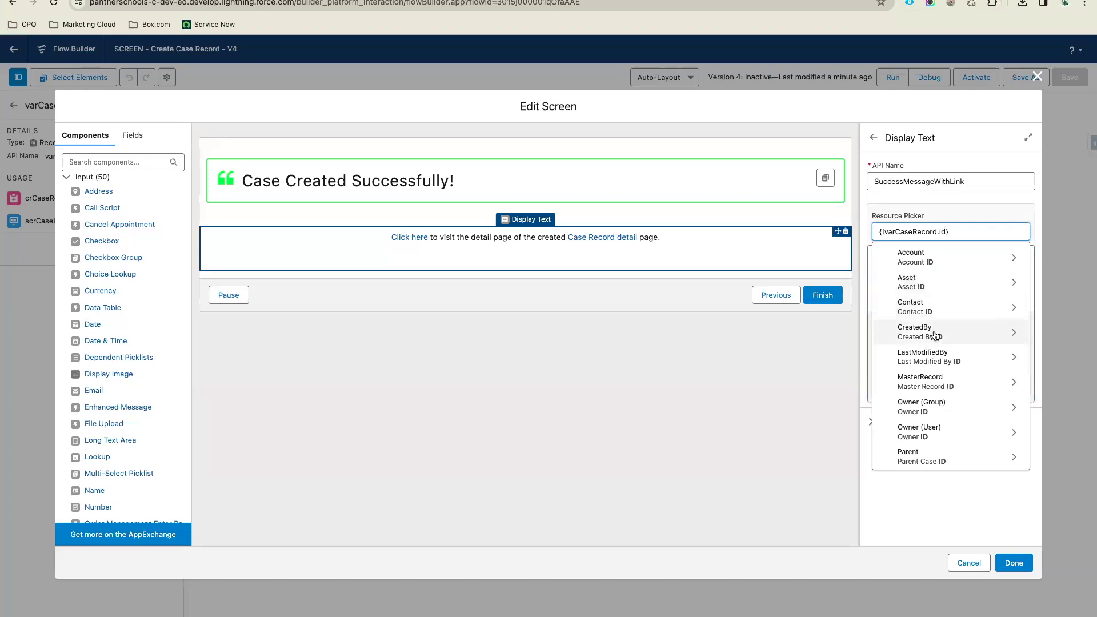
scroll(935, 336, down, 2)
scroll(934, 336, down, 6)
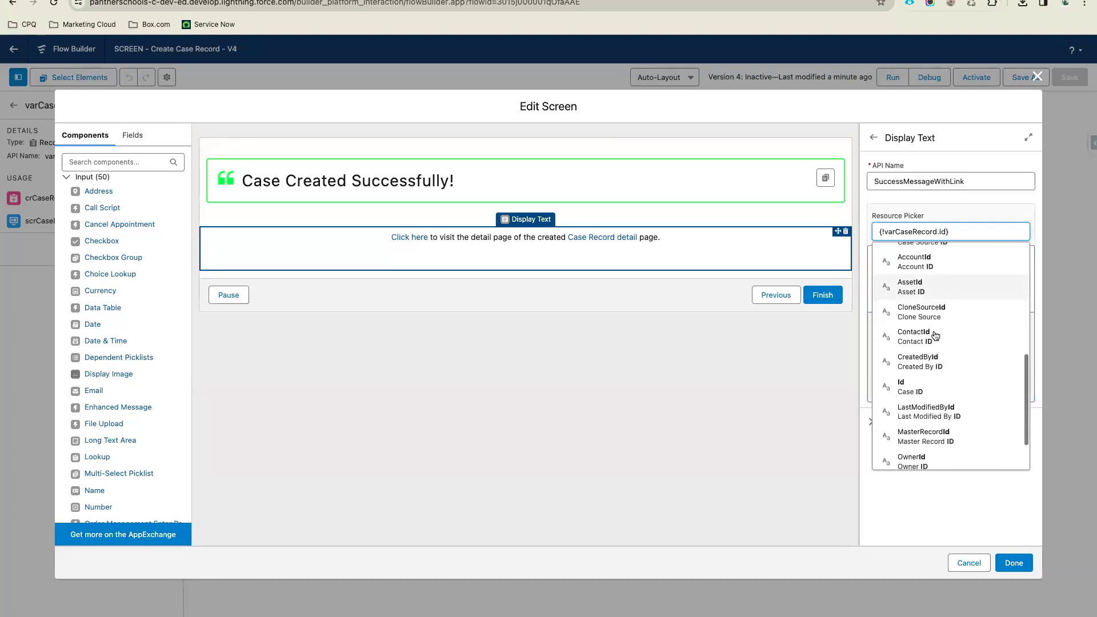
click(924, 385)
drag(994, 300, 909, 298)
key(super+c)
key(BackSpace)
key(BackSpace)
key(BackSpace)
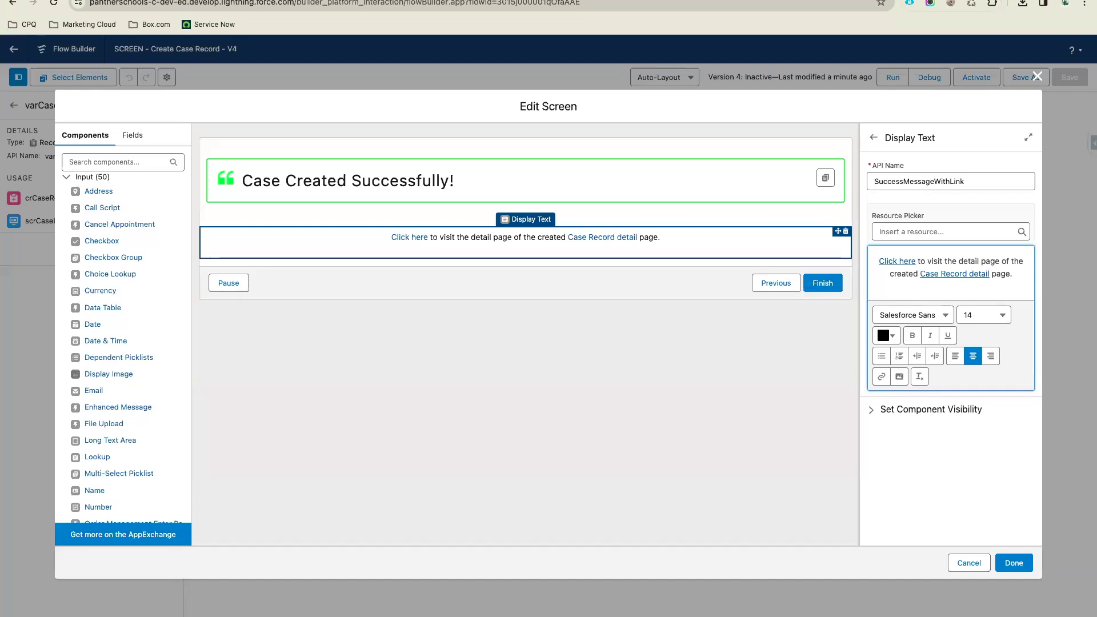
- Replace the crCaseRecord reference in the "Click here" link's URL with {!varCaseRecord.Id}
click(881, 377)
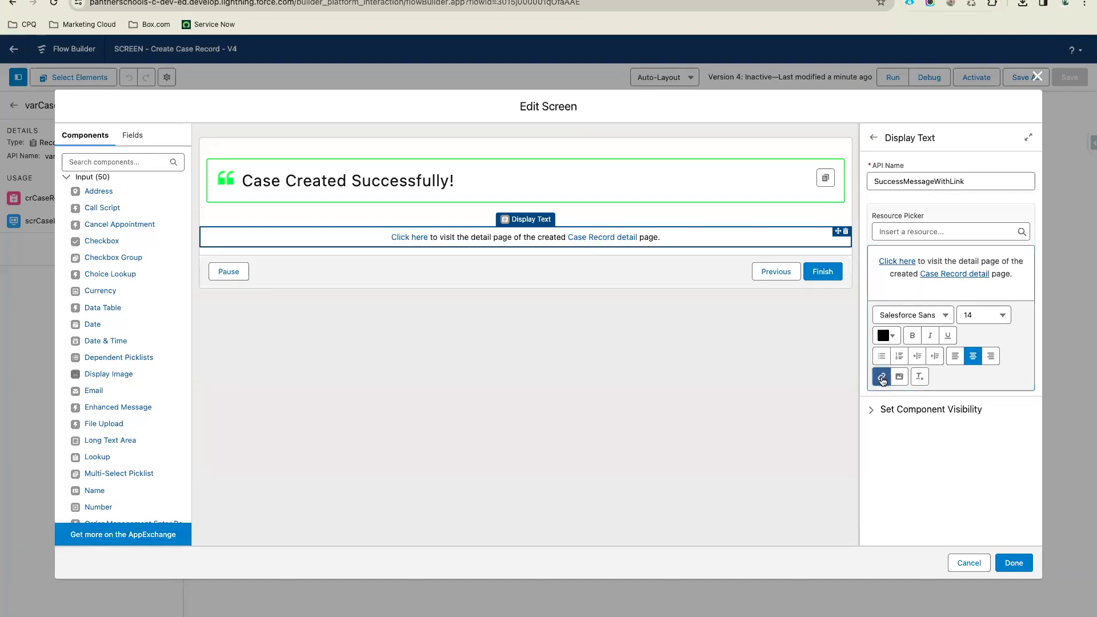
click(914, 327)
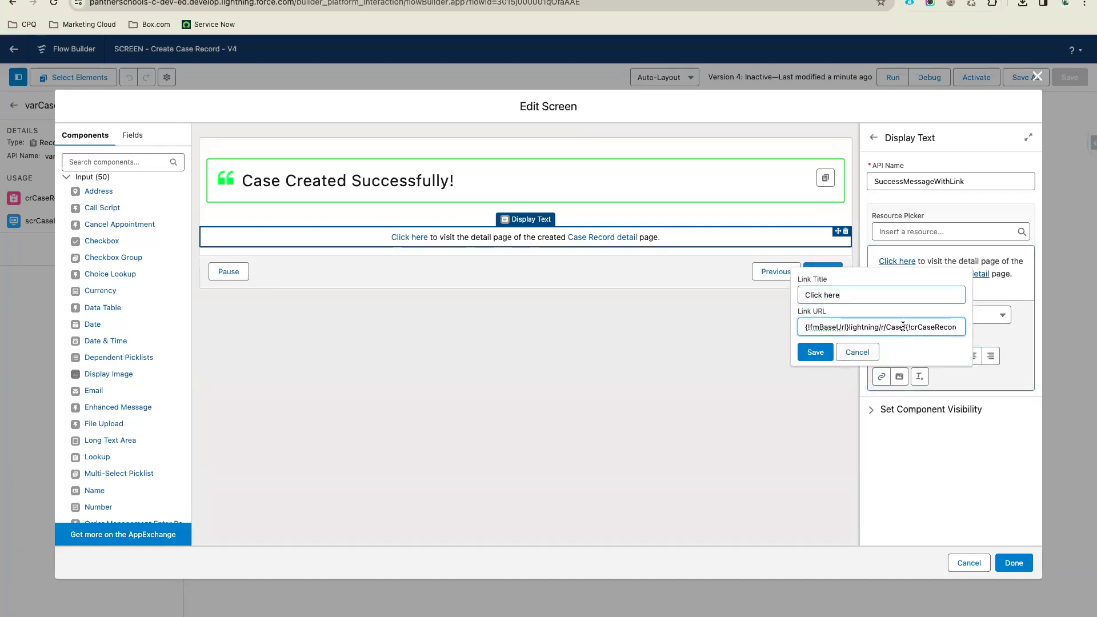
drag(906, 328, 937, 326)
key(super+v)
click(814, 352)
- Replace the crCaseRecord reference in the "Case Record detail" link's URL with {!varCaseRecord.Id}, confirm the Success Screen and save the flow
click(947, 280)
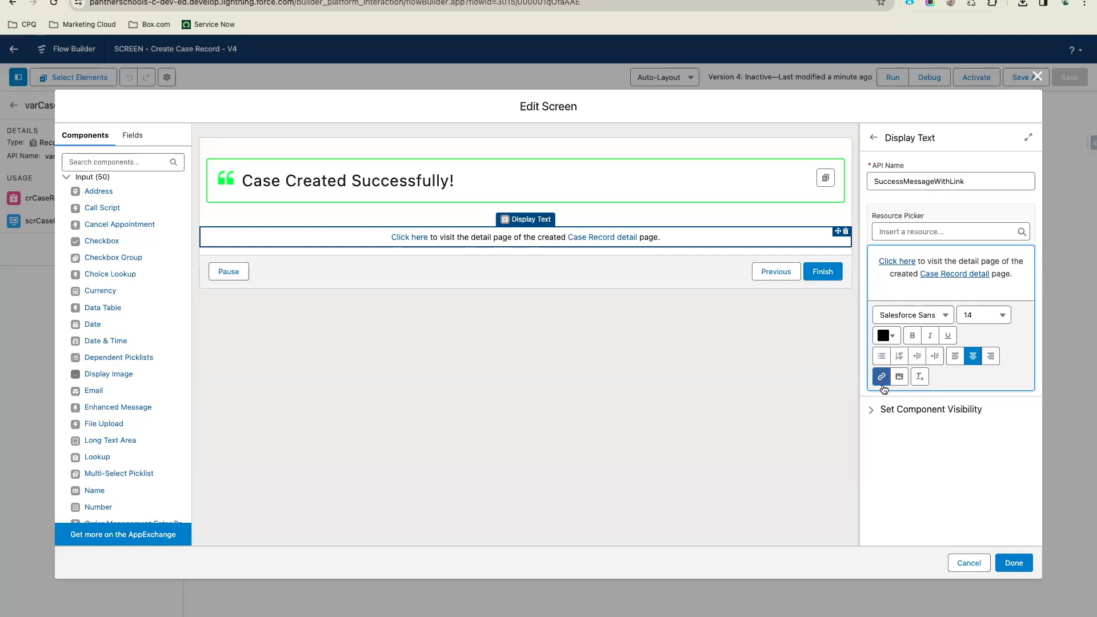
click(881, 376)
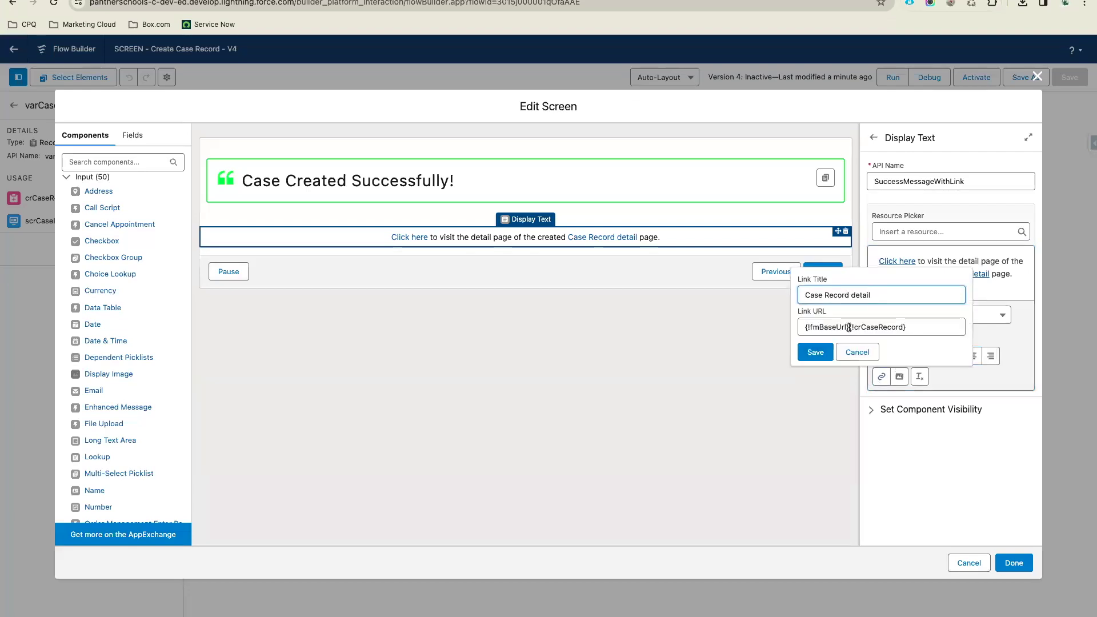
drag(849, 327, 950, 327)
key(super+v)
click(826, 359)
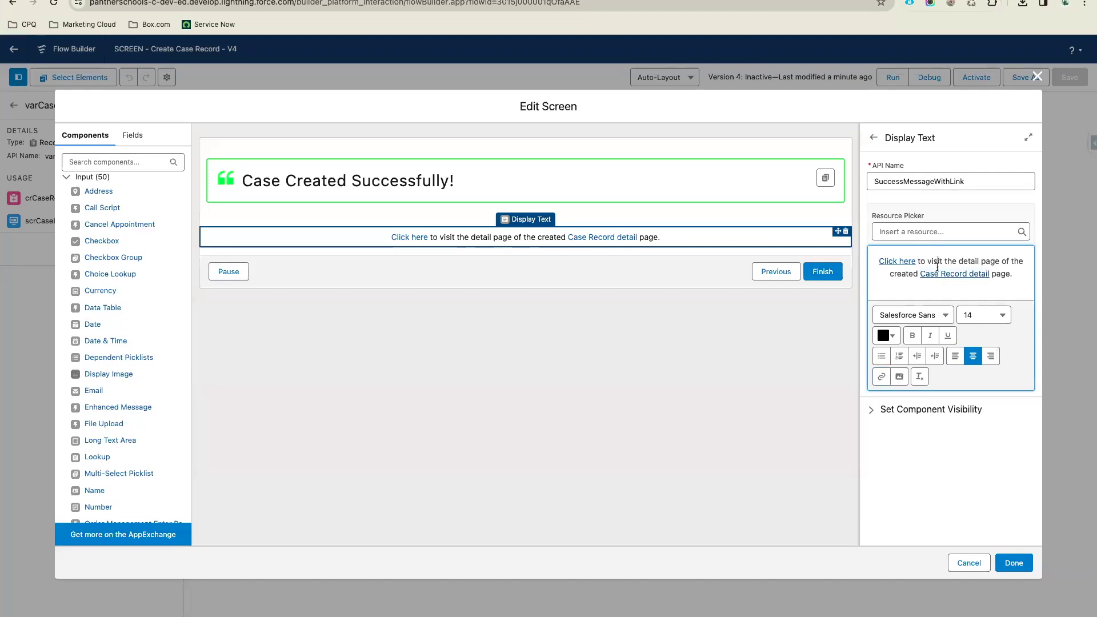
click(1014, 562)
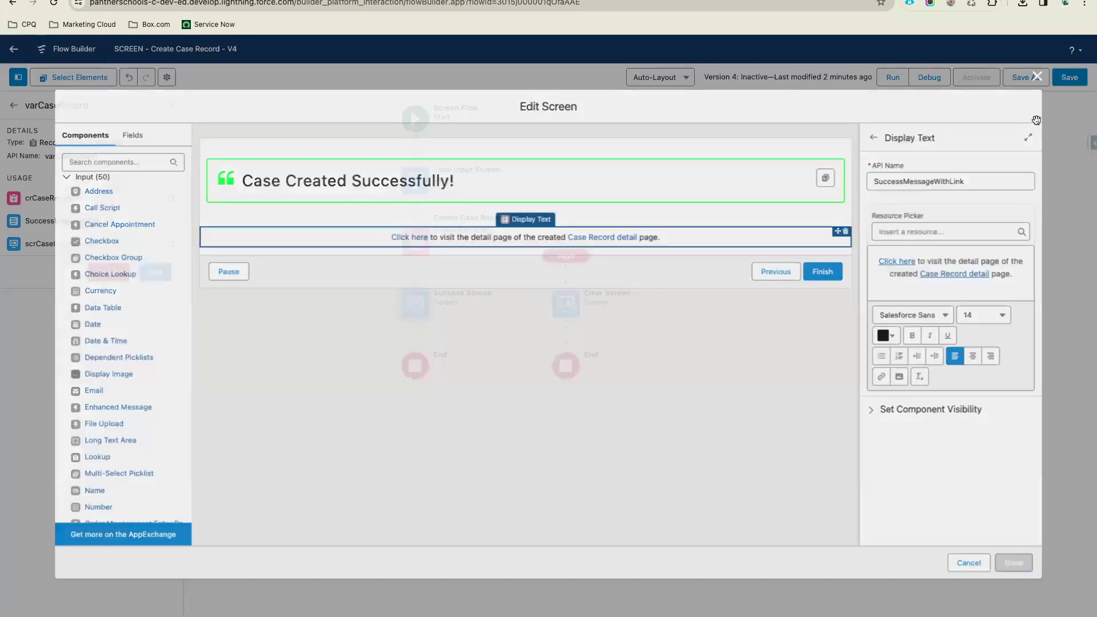
click(1063, 83)
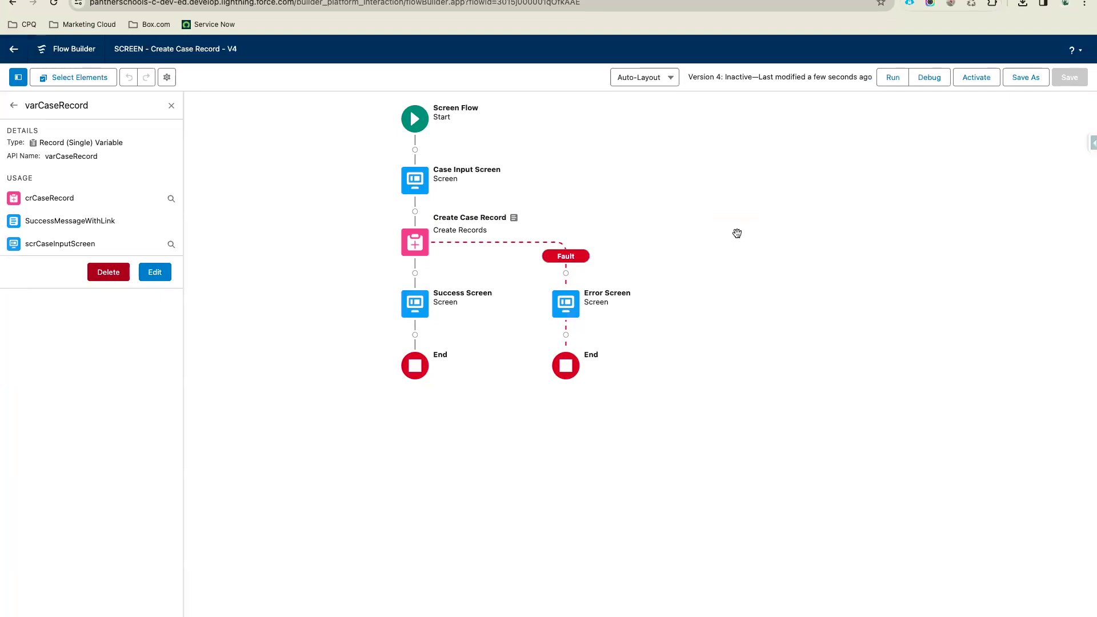
- Open the Case Input Screen for editing and examine the field information of Subject, Product, Contact ID and SLA Violation
click(414, 182)
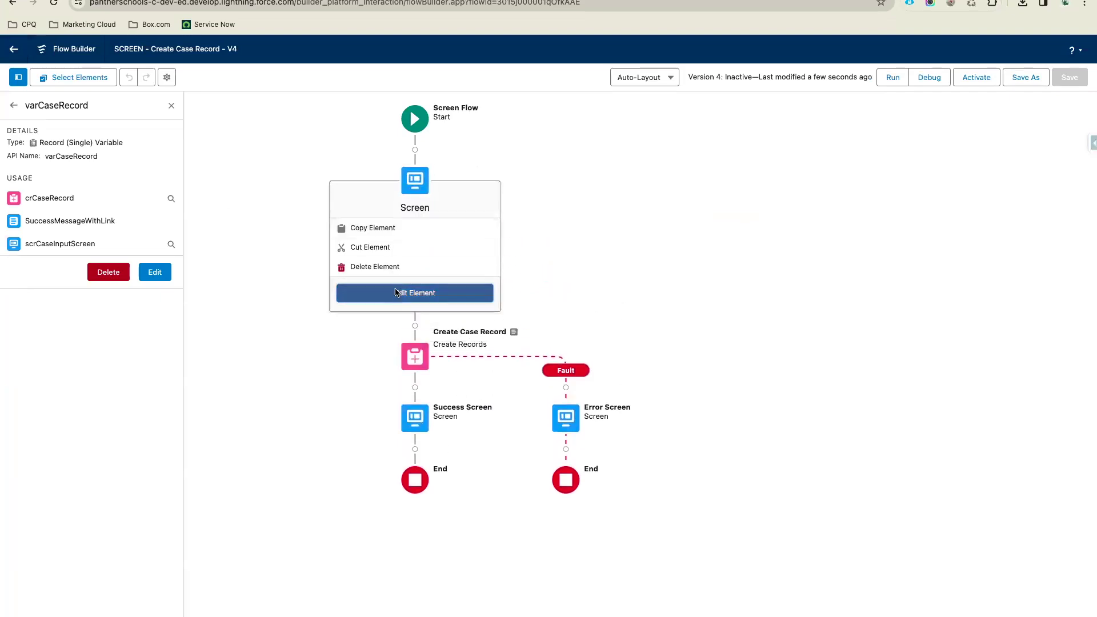
click(397, 293)
click(572, 243)
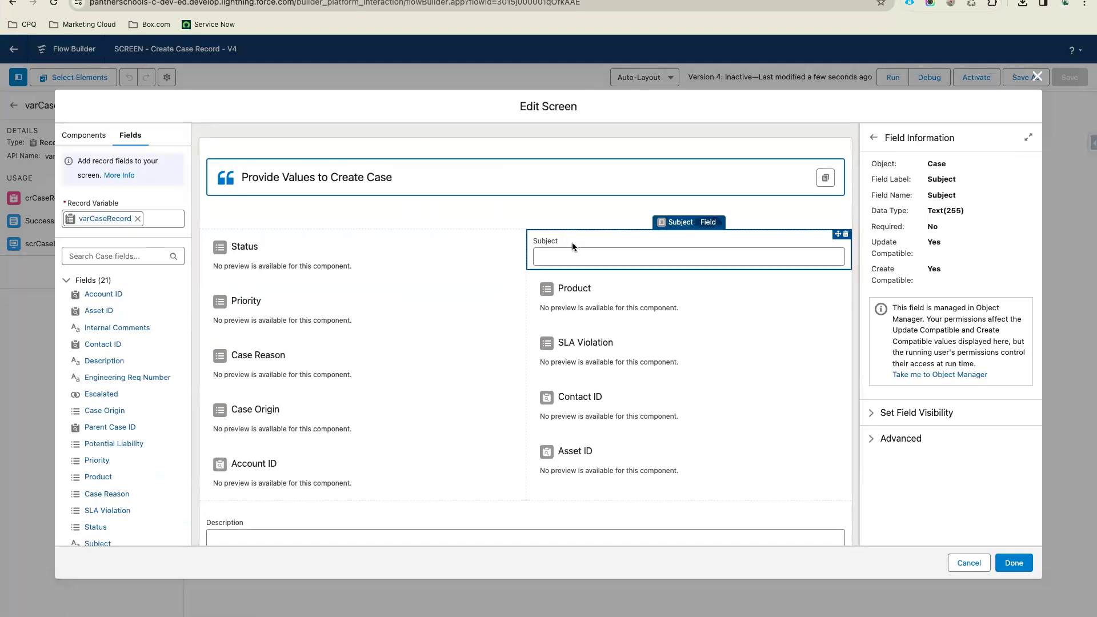
click(618, 292)
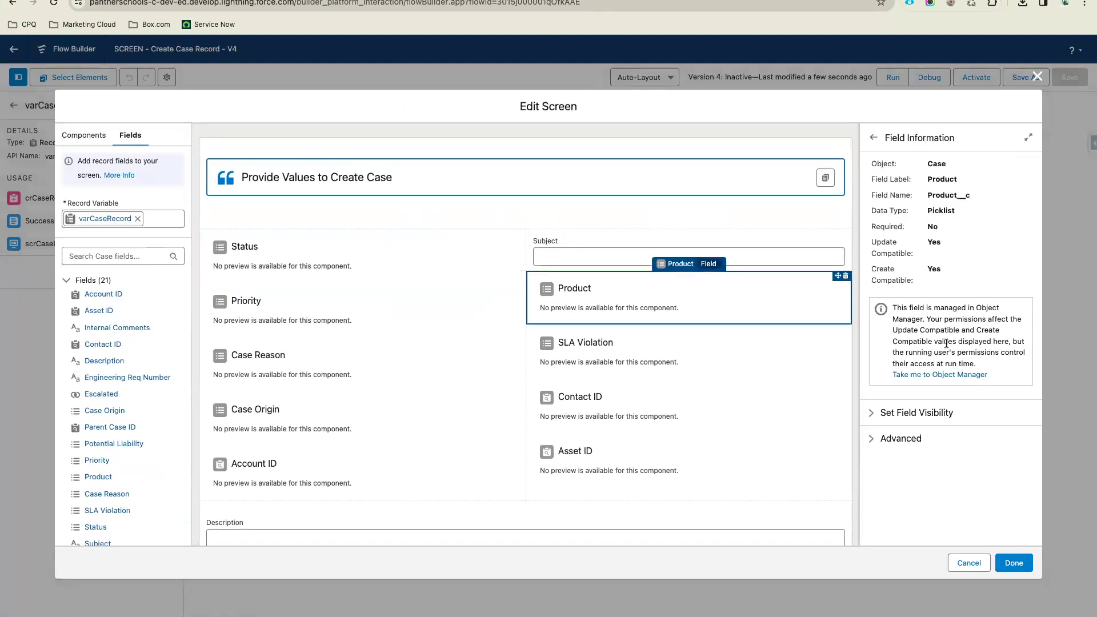
click(635, 350)
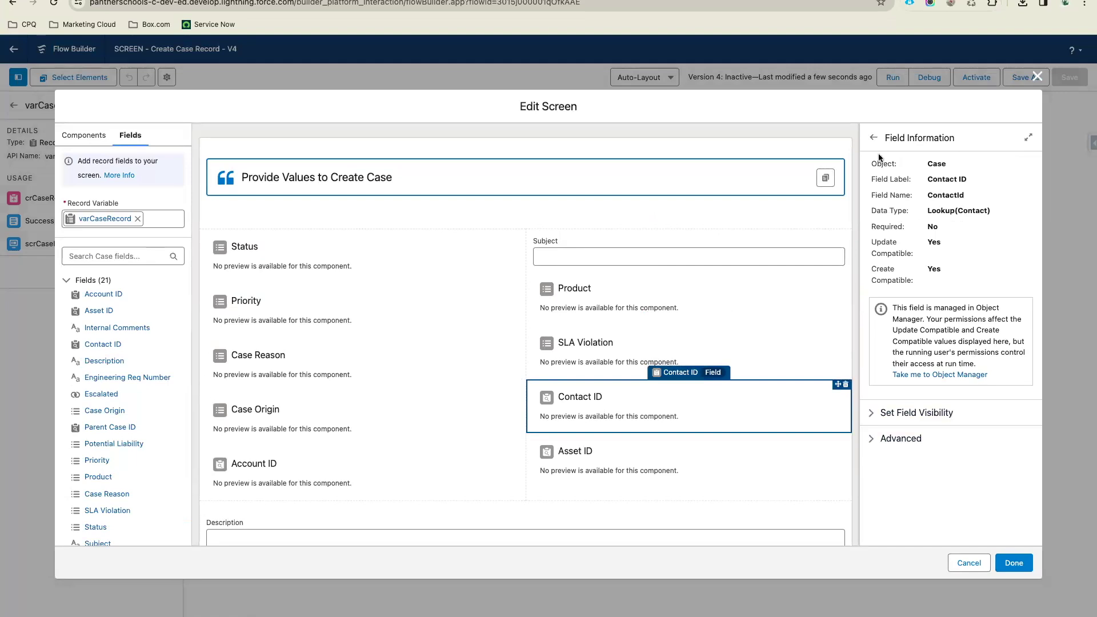
click(873, 137)
click(602, 362)
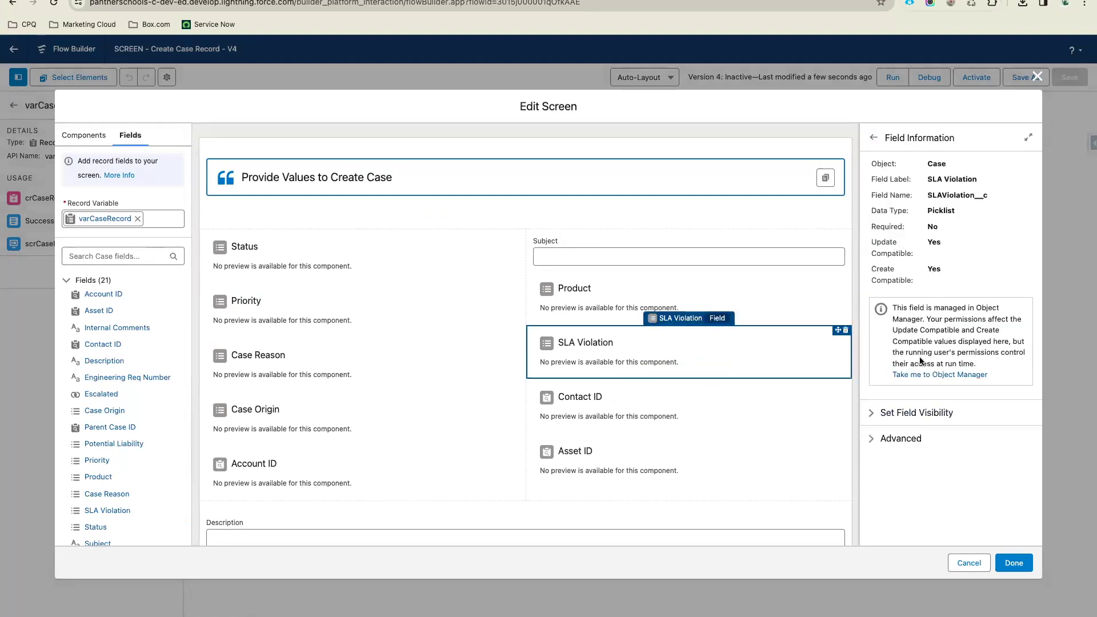
- Search the components for "tex" and add a Text input below the "Provide Values to Create Case" heading
click(87, 141)
click(100, 162)
text(inp)
key(BackSpace)
key(BackSpace)
key(BackSpace)
text(tex)
drag(88, 208, 297, 224)
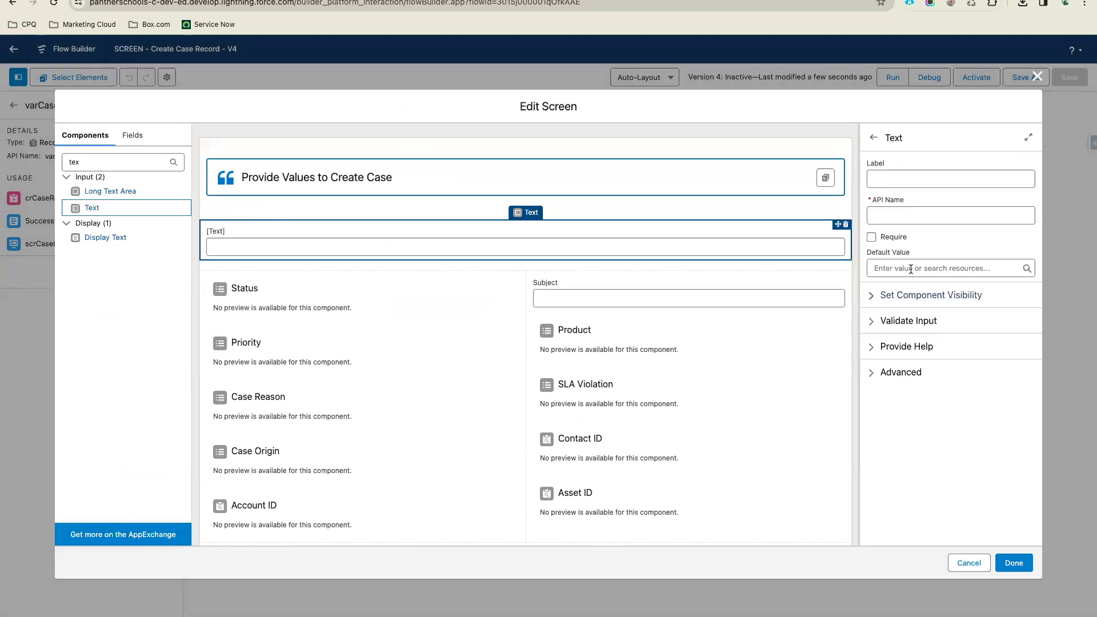
- Try "abcs" as the Text input's default value, clear it and delete the component from the screen
click(942, 269)
text(abcs)
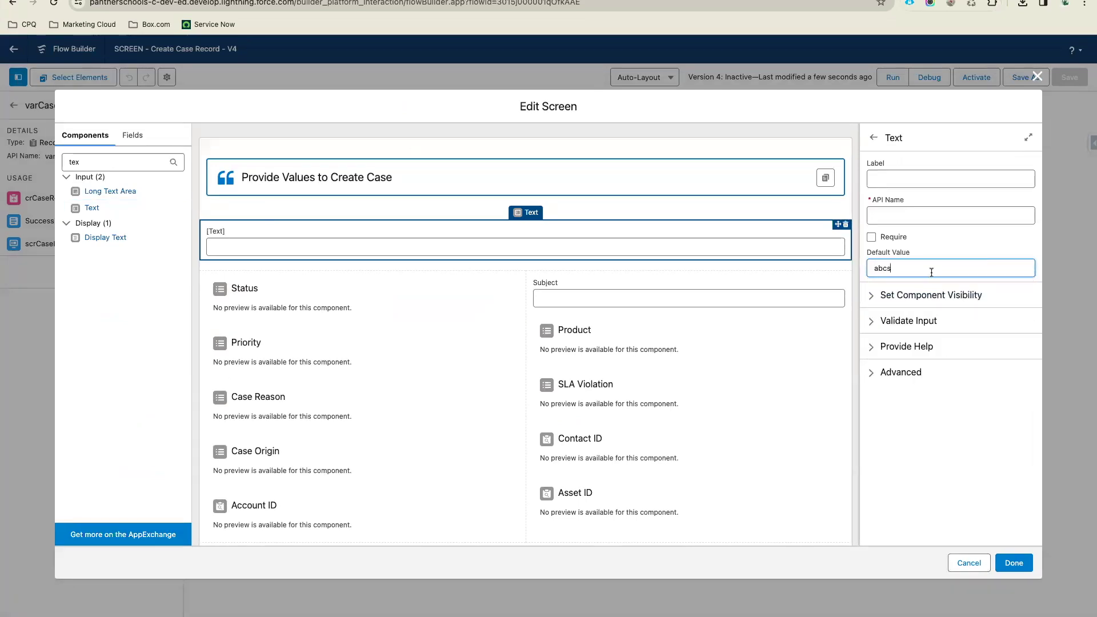
key(super+a)
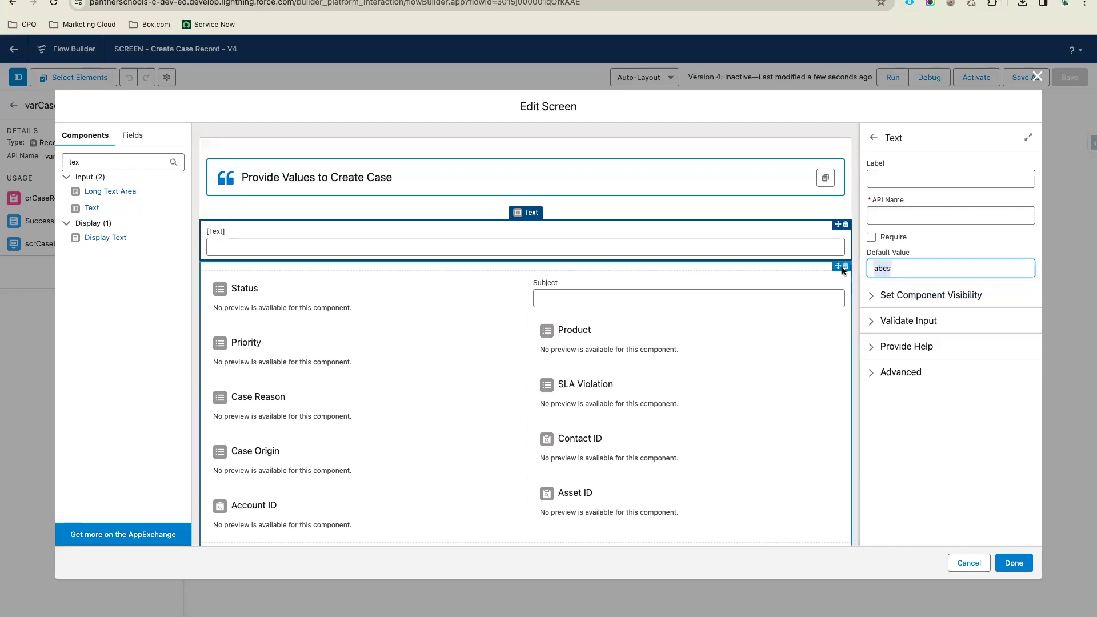
key(BackSpace)
click(845, 224)
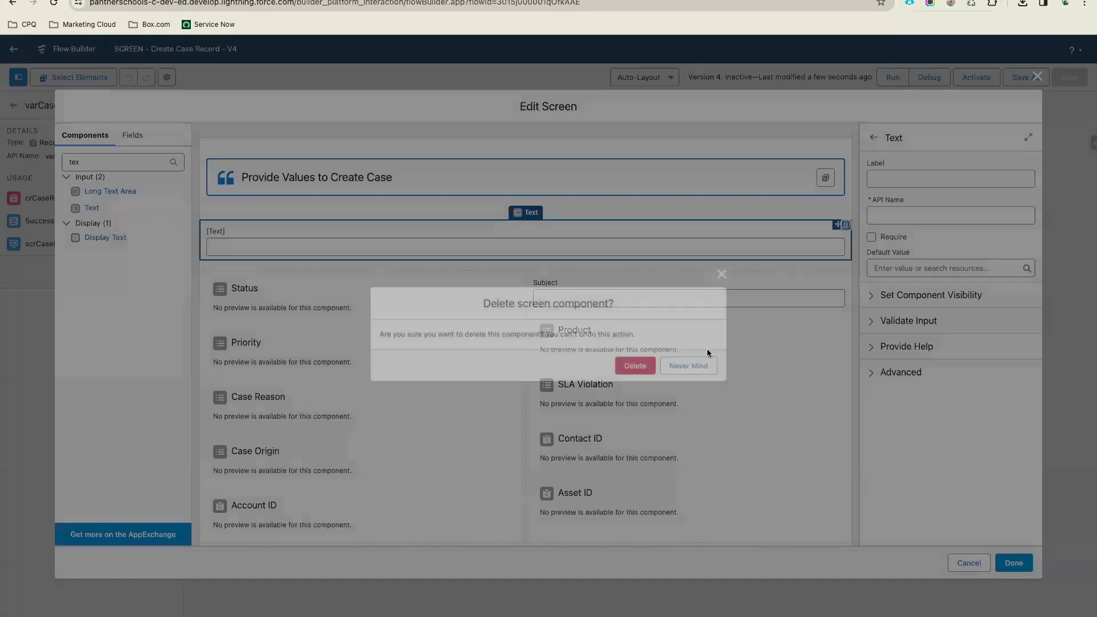
click(638, 364)
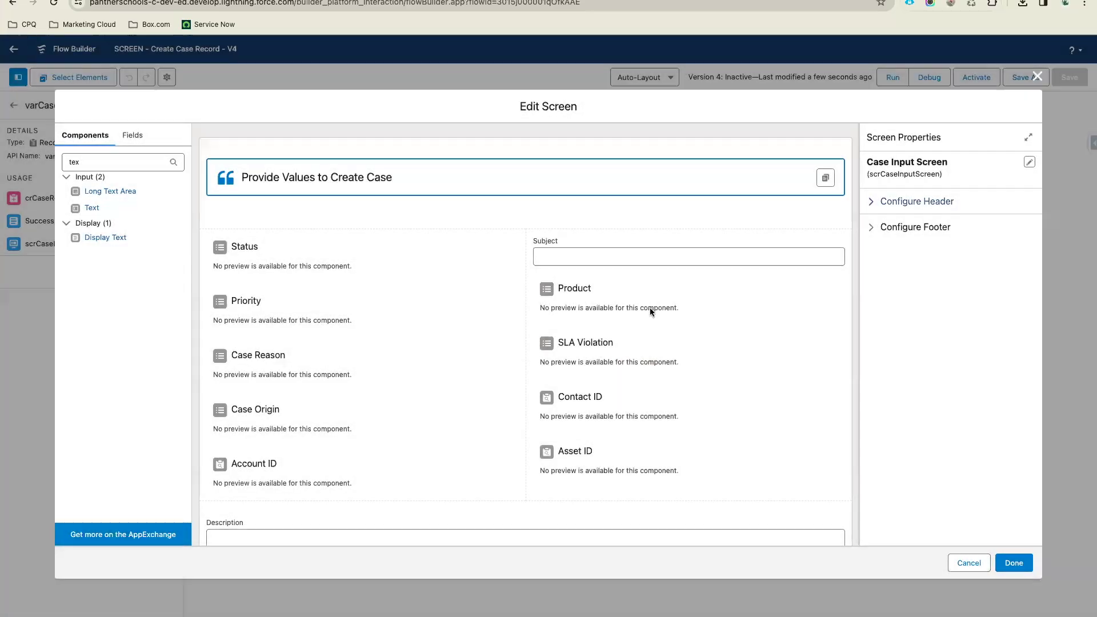
- Return to the varCaseRecord field list, confirm the Case Input Screen and save the flow
scroll(746, 453, down, 2)
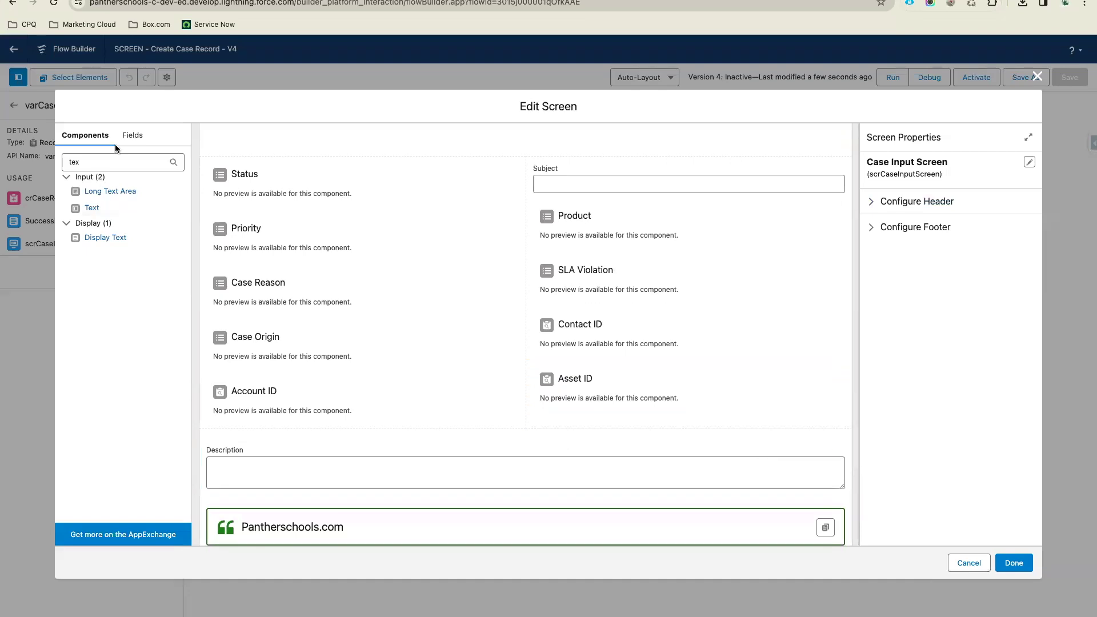
click(136, 143)
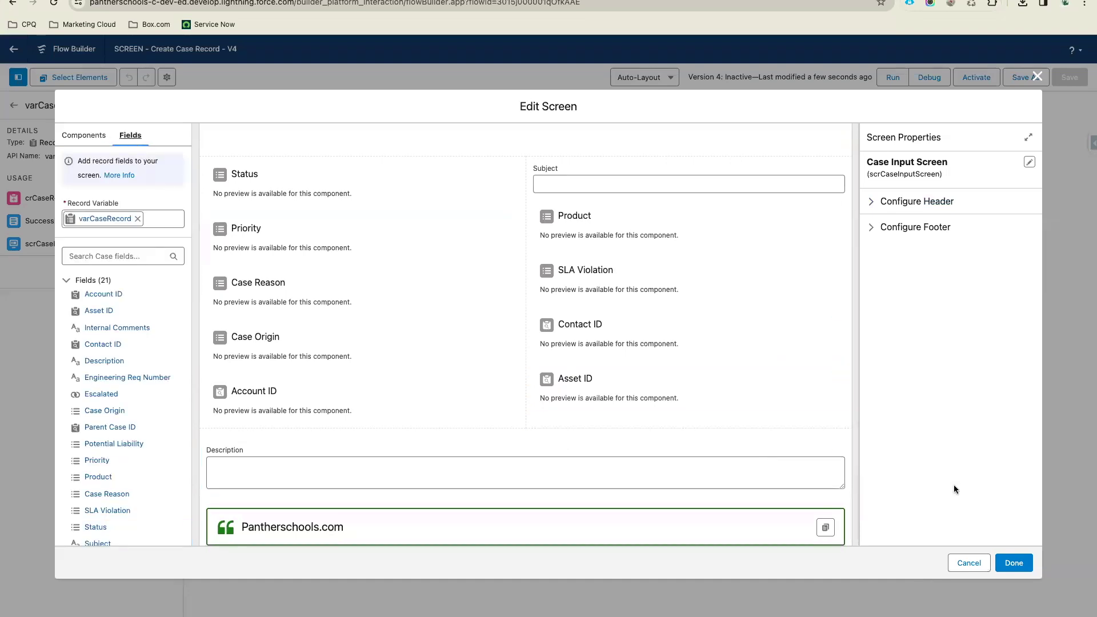
click(1014, 563)
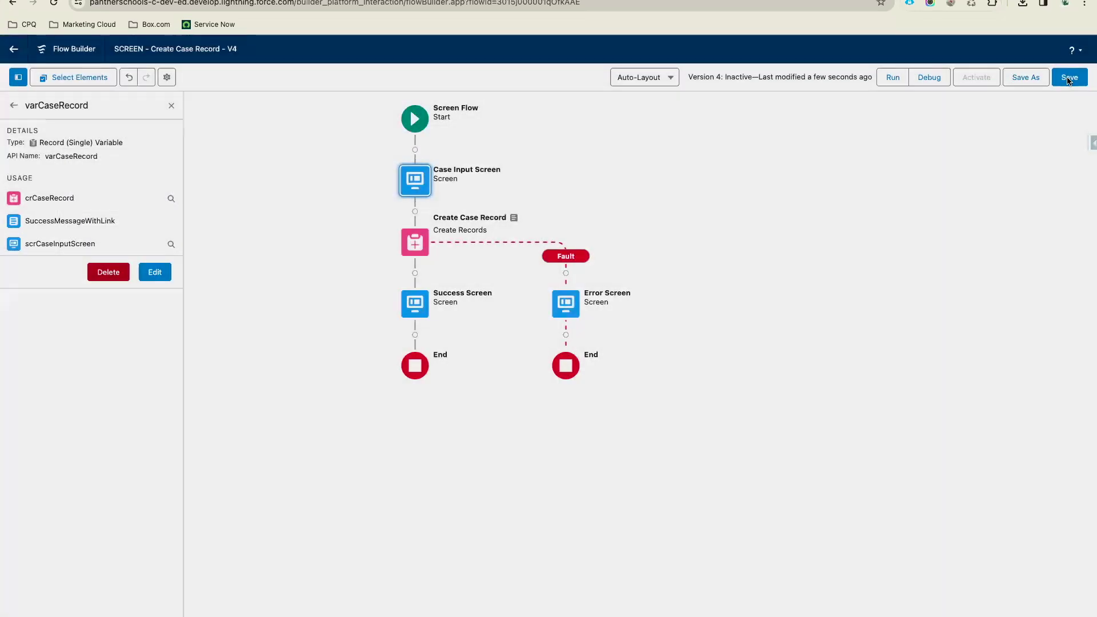
click(1070, 77)
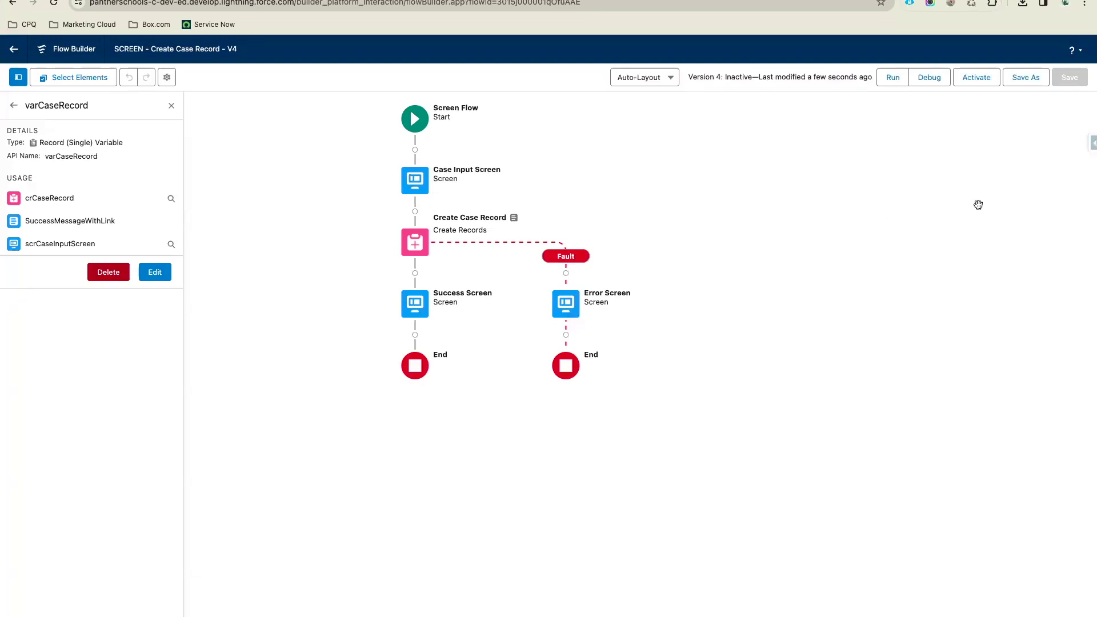
- Debug the flow with the first listed case, "Your documents are awaiting submission.", as the varCaseRecord input, leaving recordId blank
click(930, 79)
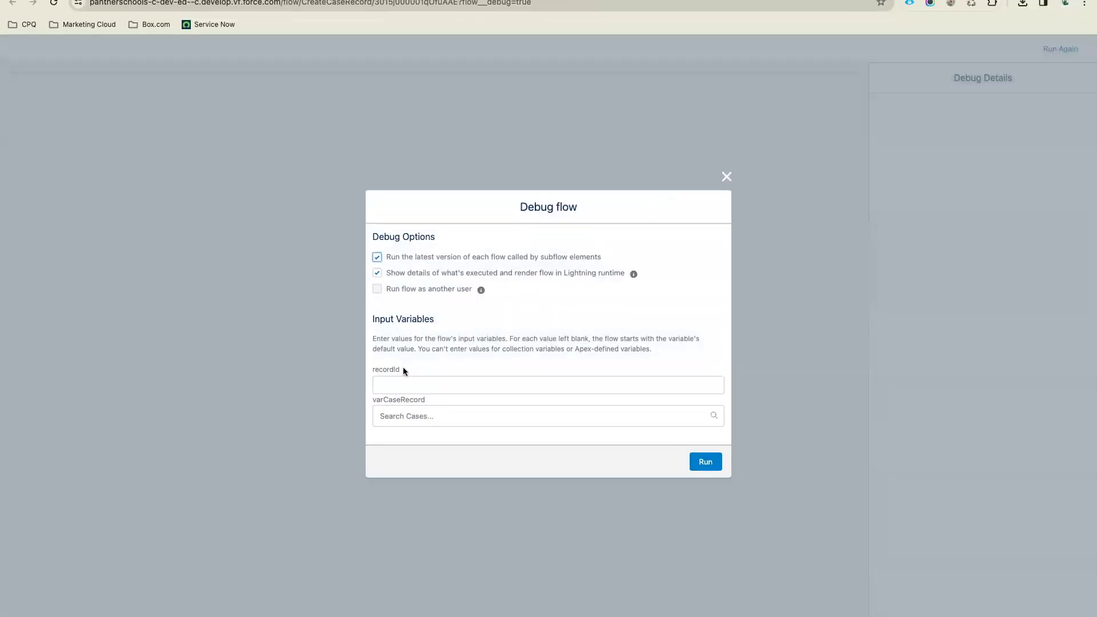
drag(402, 370, 369, 371)
click(436, 401)
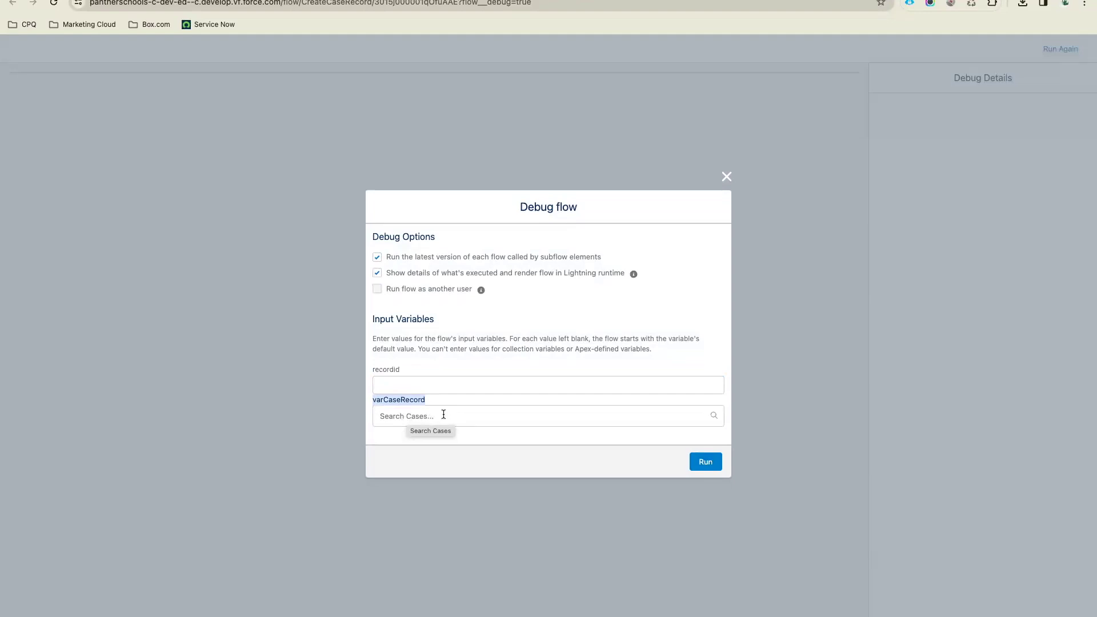
click(431, 436)
click(443, 417)
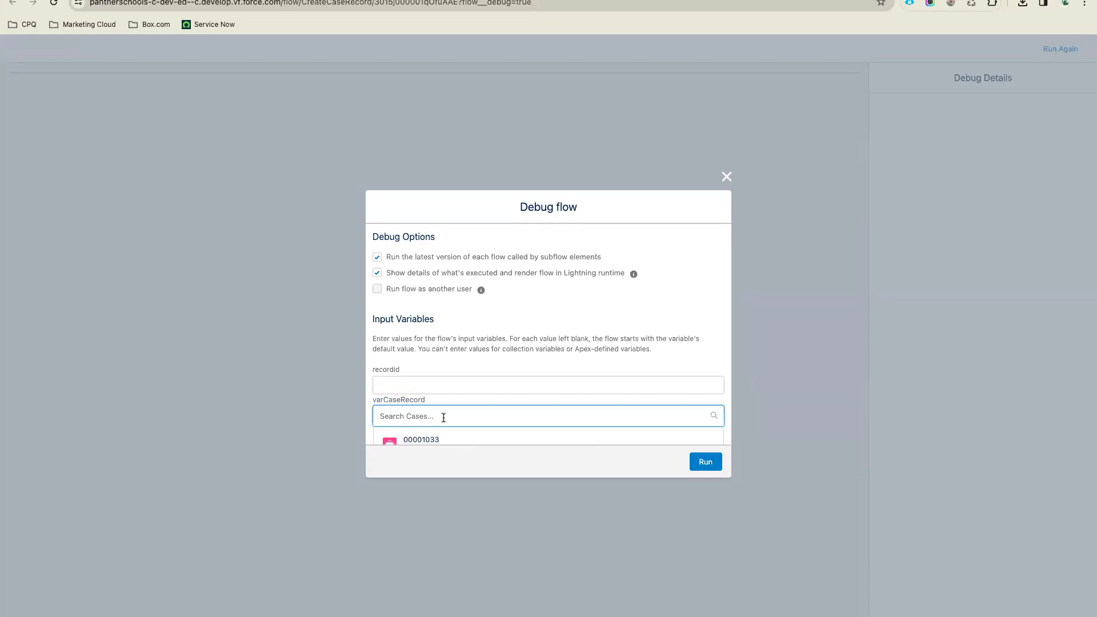
scroll(444, 417, down, 3)
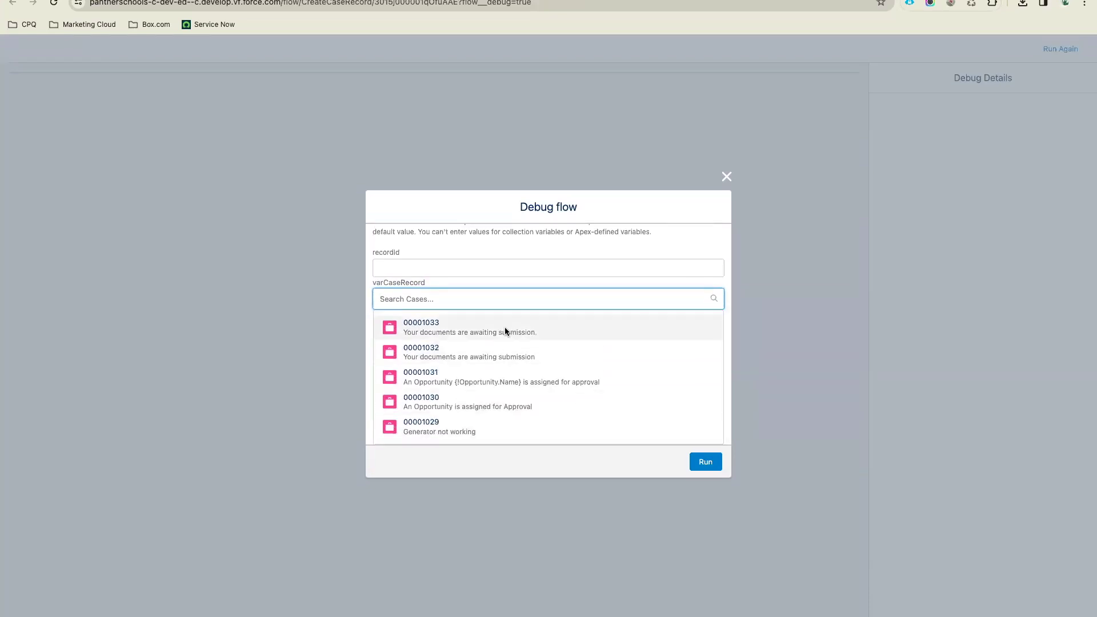
click(505, 327)
click(500, 355)
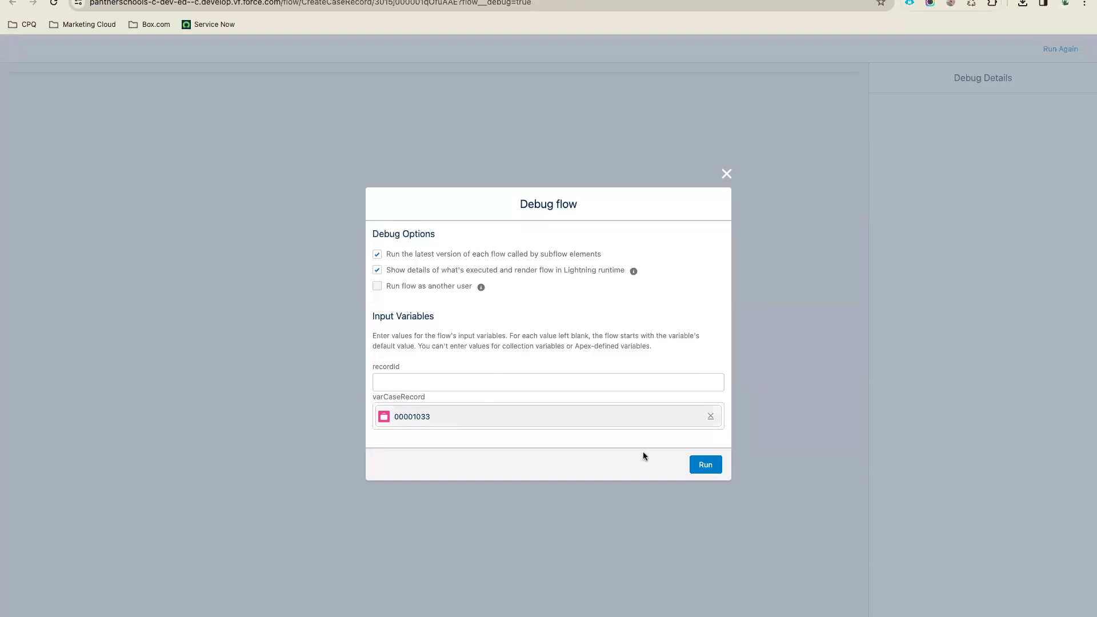
click(706, 468)
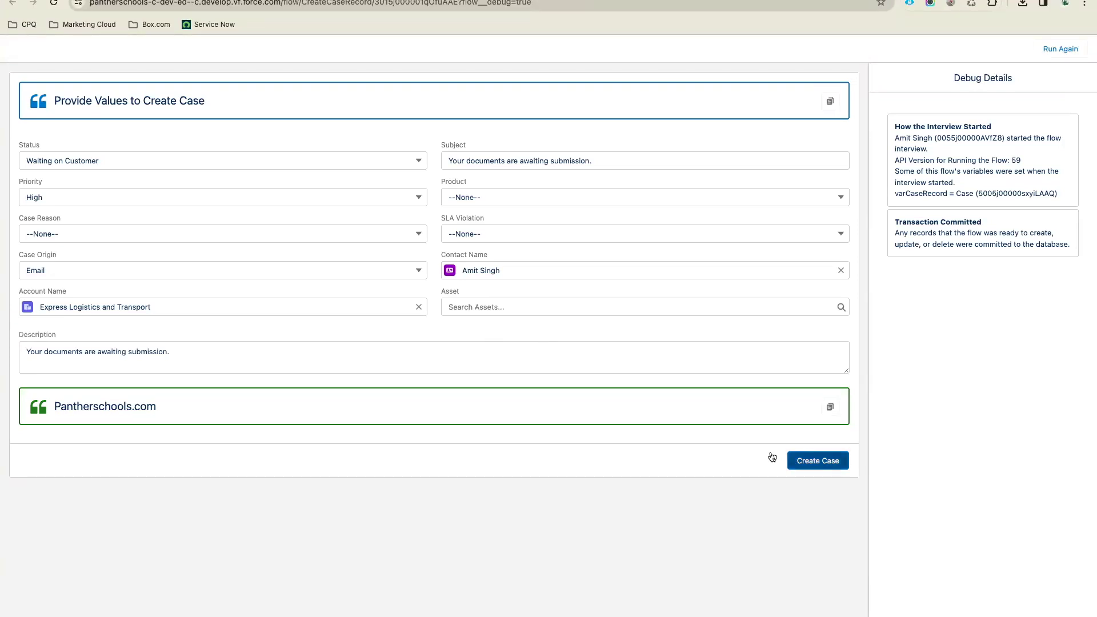
- Create the case from the prefilled values, finish the flow interview and examine the Create Case Record debug details
click(835, 468)
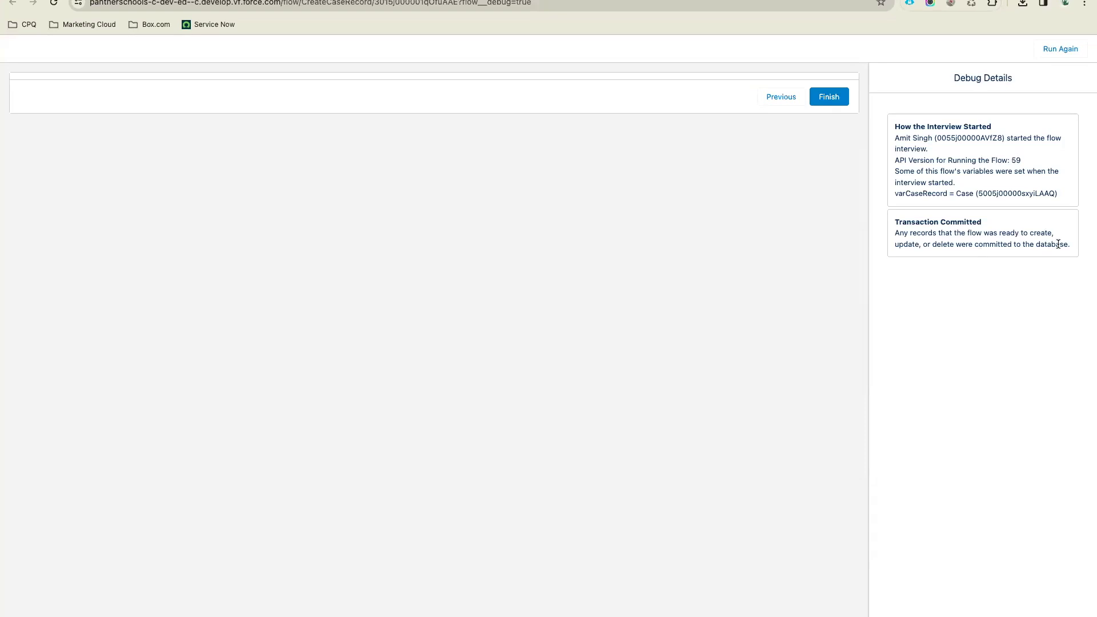
drag(1073, 247, 885, 225)
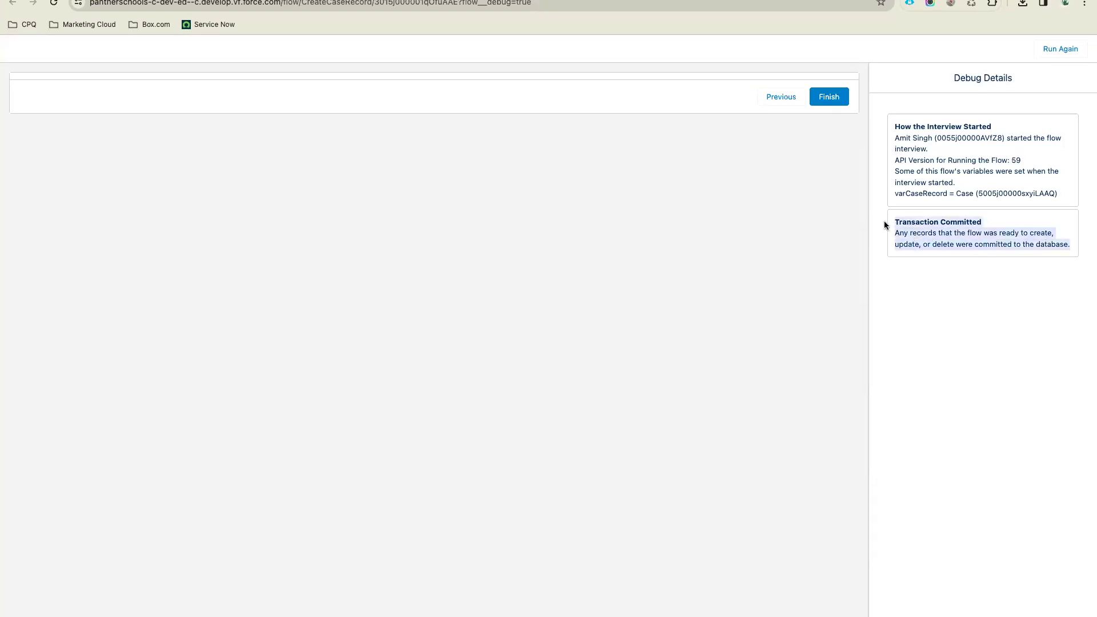
click(652, 64)
click(841, 101)
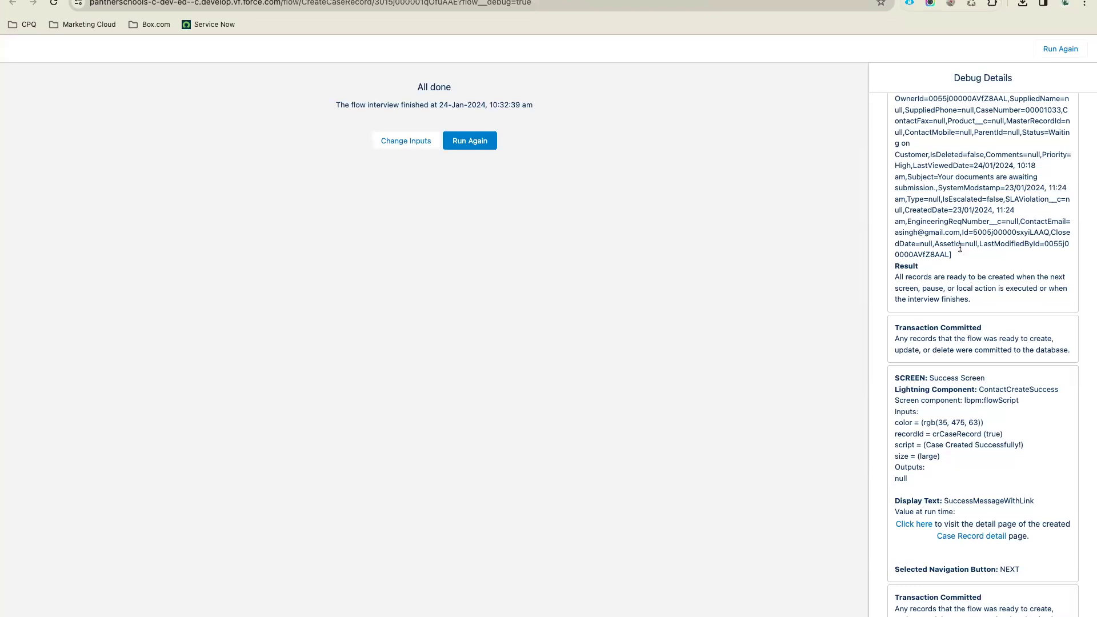
scroll(960, 249, up, 5)
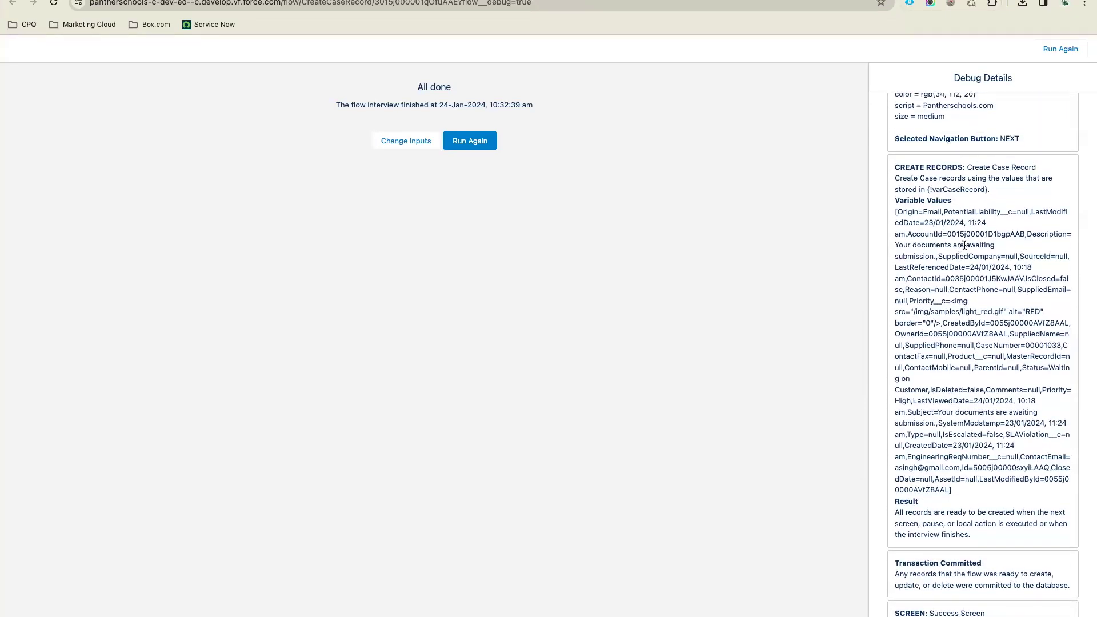
- Examine the rest of the debug details, focusing on the Success Screen's Call Script inputs and outputs and the SuccessMessageWithLink display text
scroll(964, 244, up, 2)
scroll(966, 247, down, 2)
scroll(975, 272, down, 5)
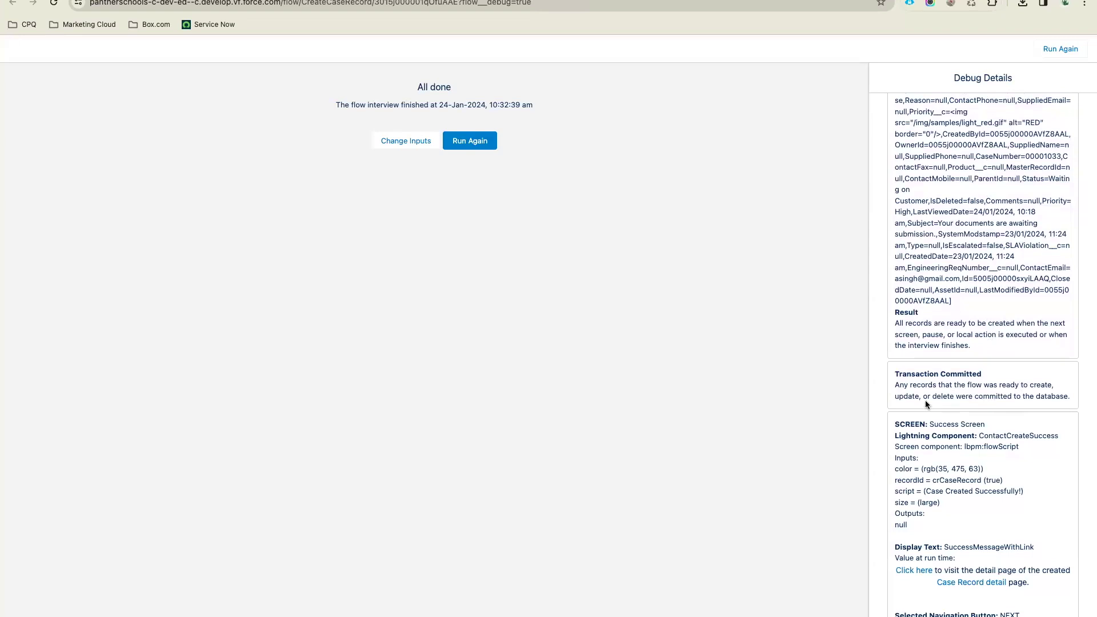
scroll(1019, 412, down, 1)
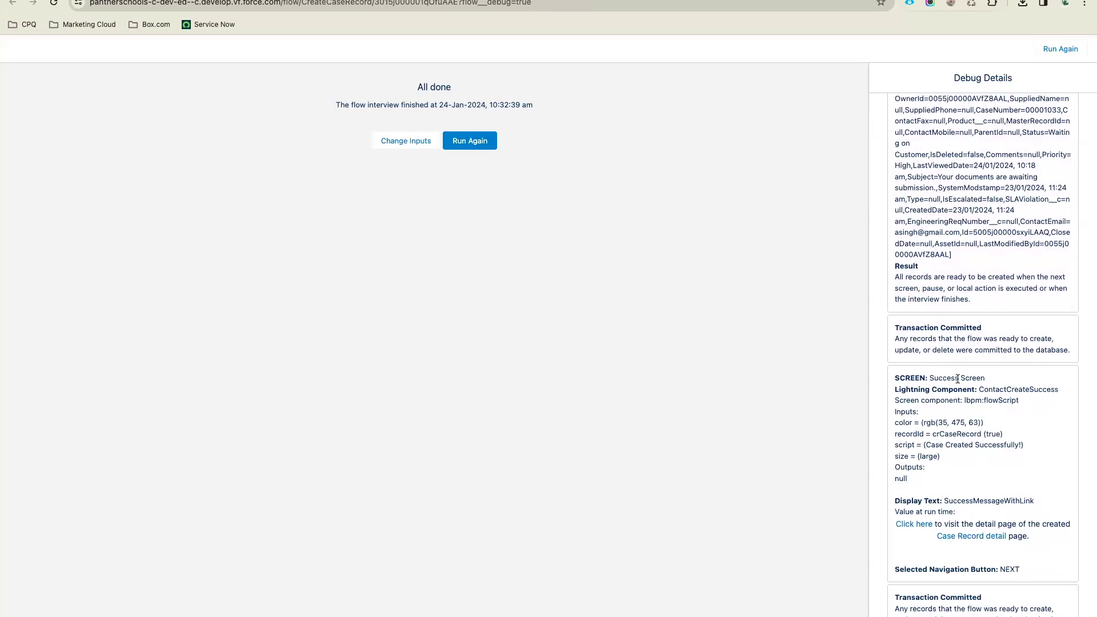
drag(917, 490, 887, 412)
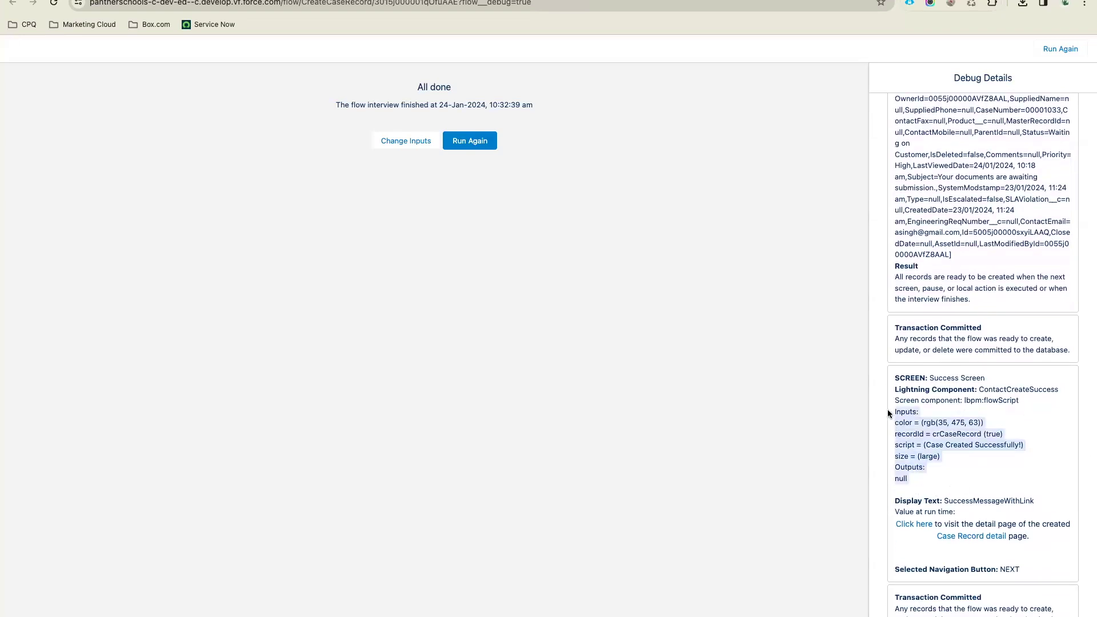
double_click(901, 478)
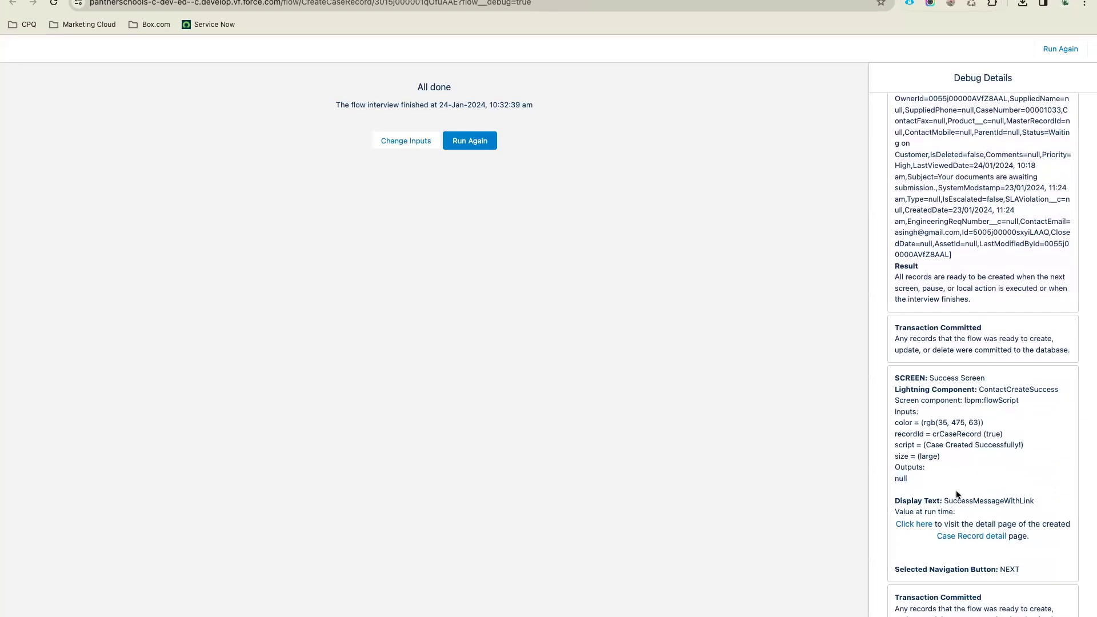
drag(946, 501, 1048, 498)
click(937, 512)
- Rerun the debug with the same inputs, create the case from the prefilled values and close the debug page
click(471, 141)
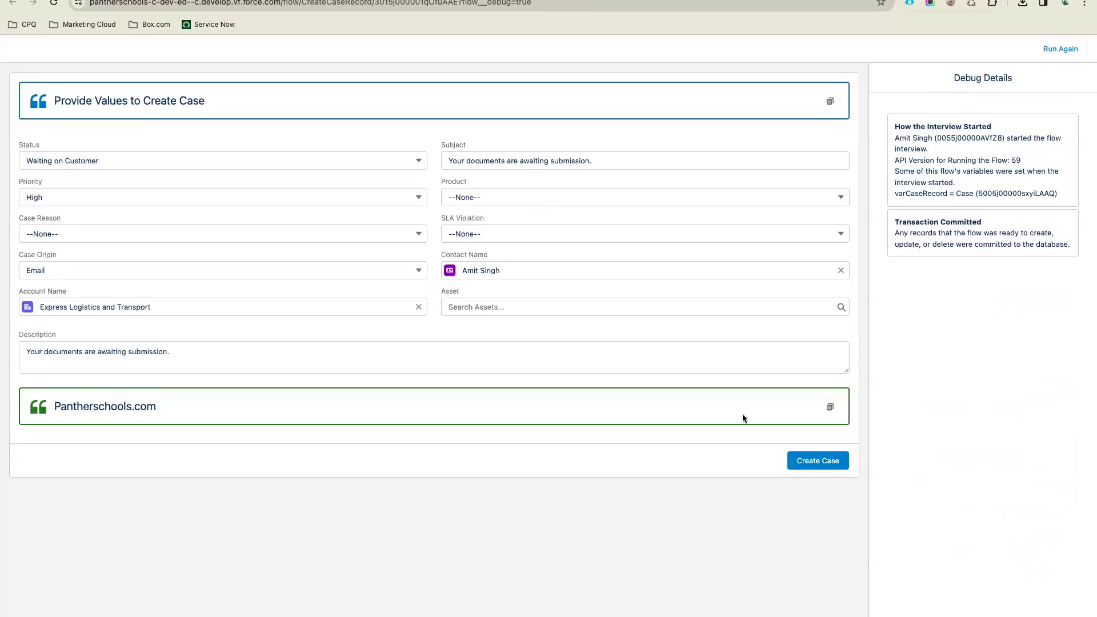
click(821, 462)
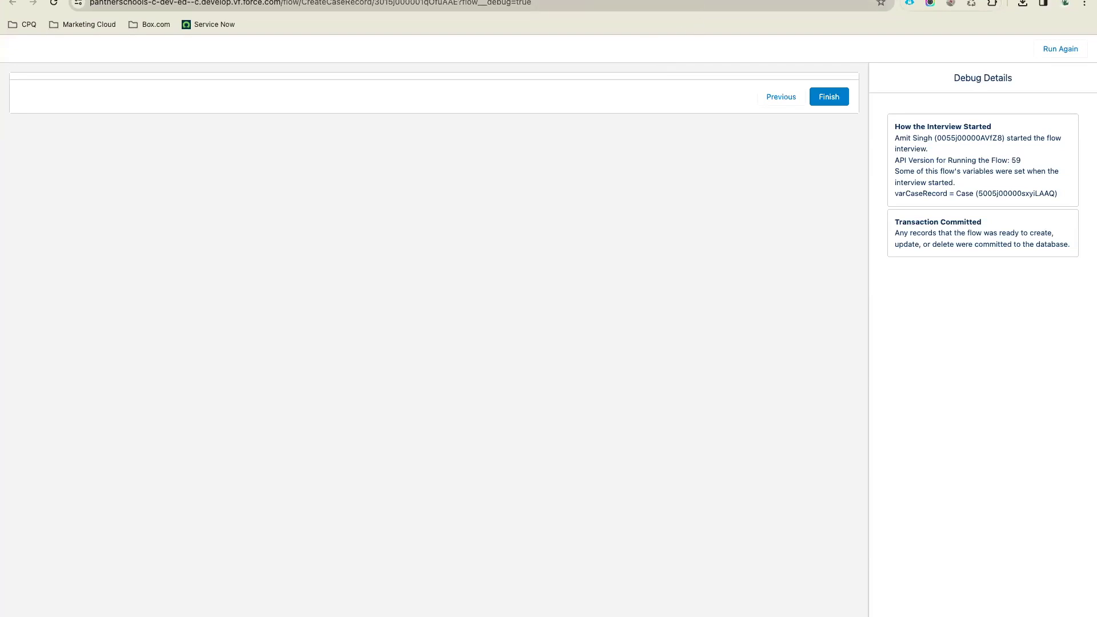
key(super+w)
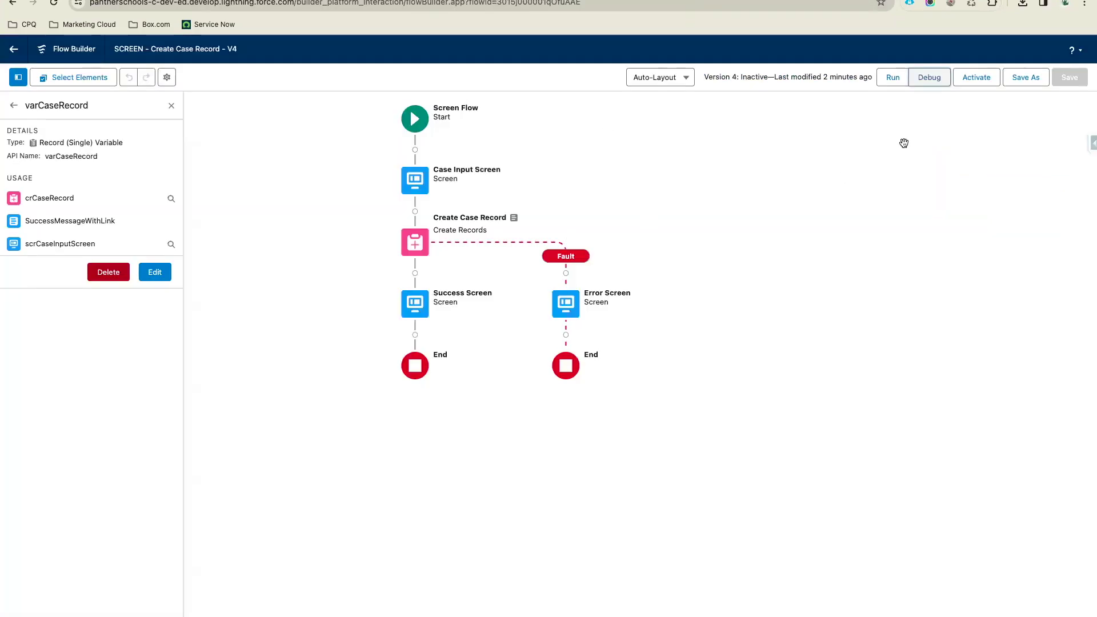
- Debug the flow with blank input variables and set Status to In Progress, Subject to "Generator not working" and Product to GC1060
click(931, 78)
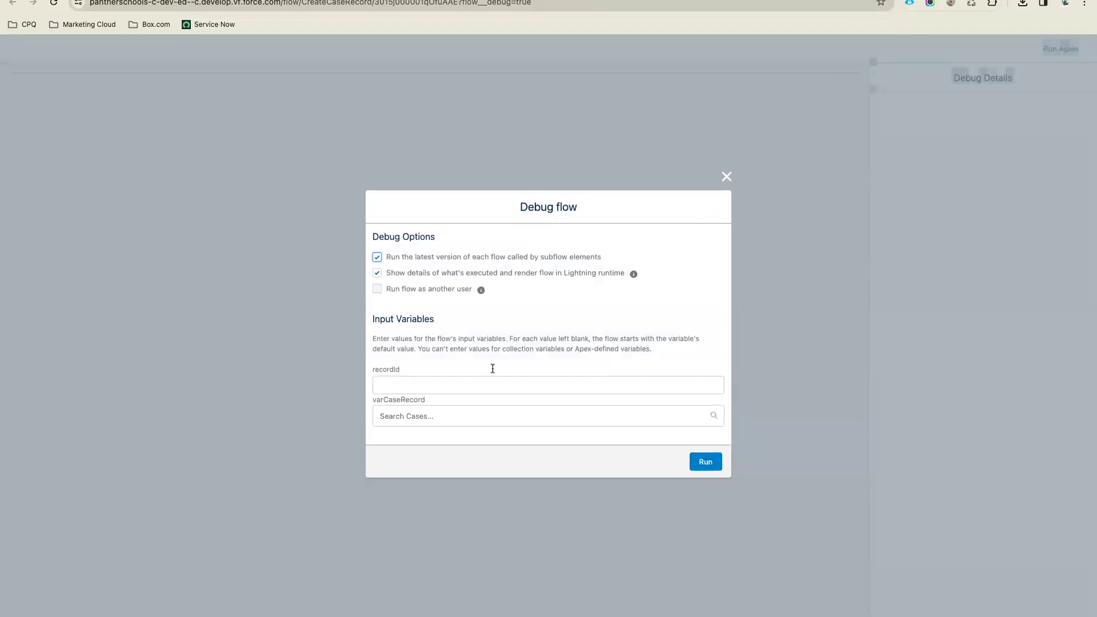
click(705, 462)
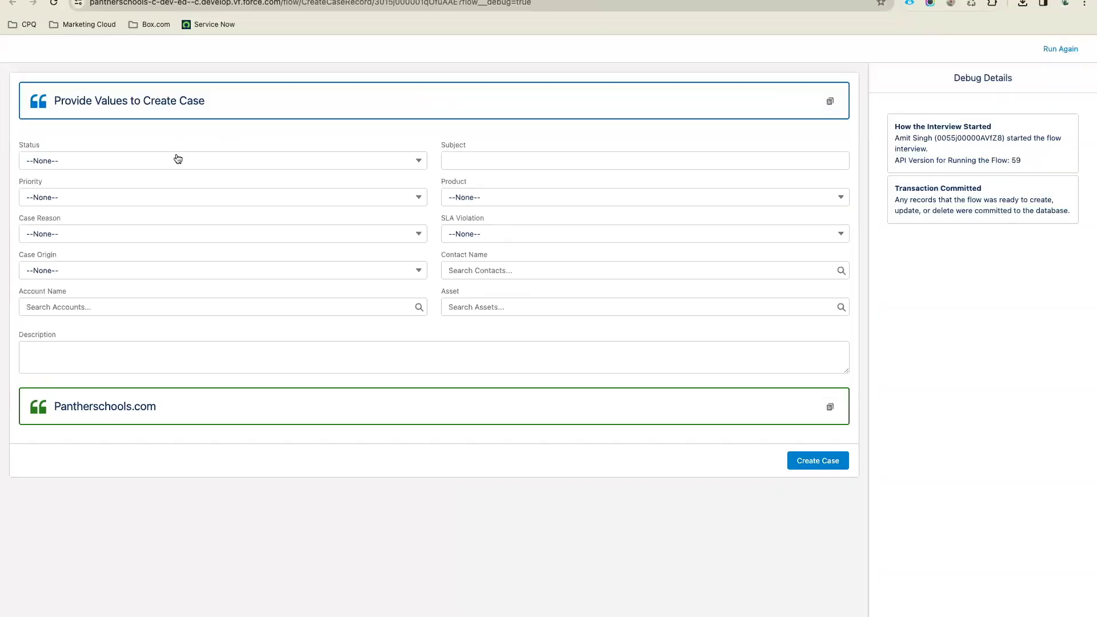
click(227, 168)
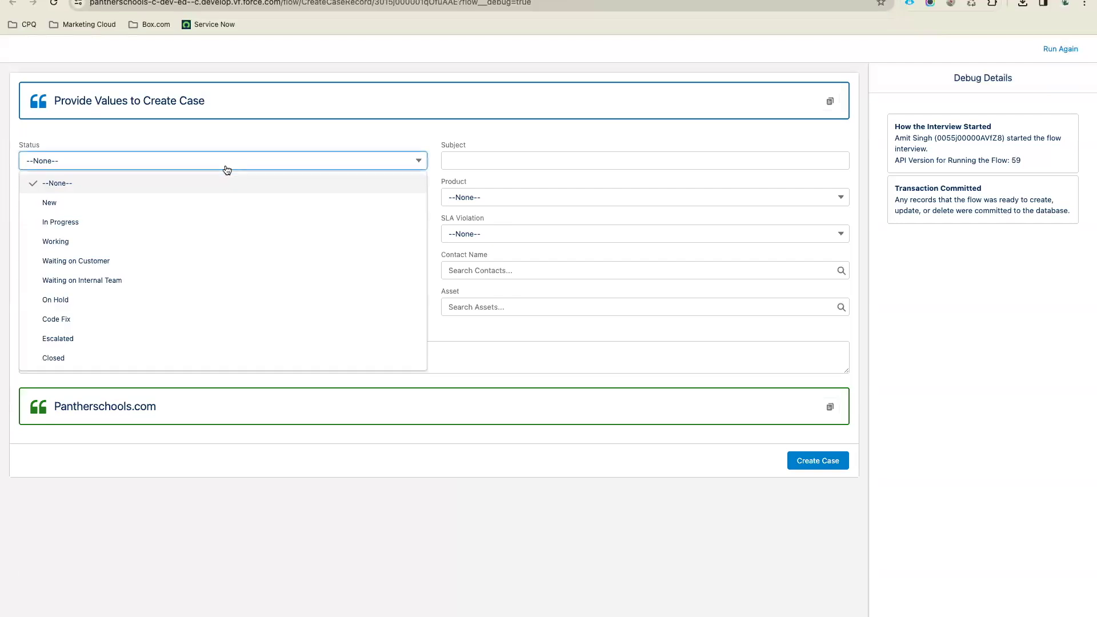
click(118, 227)
click(516, 159)
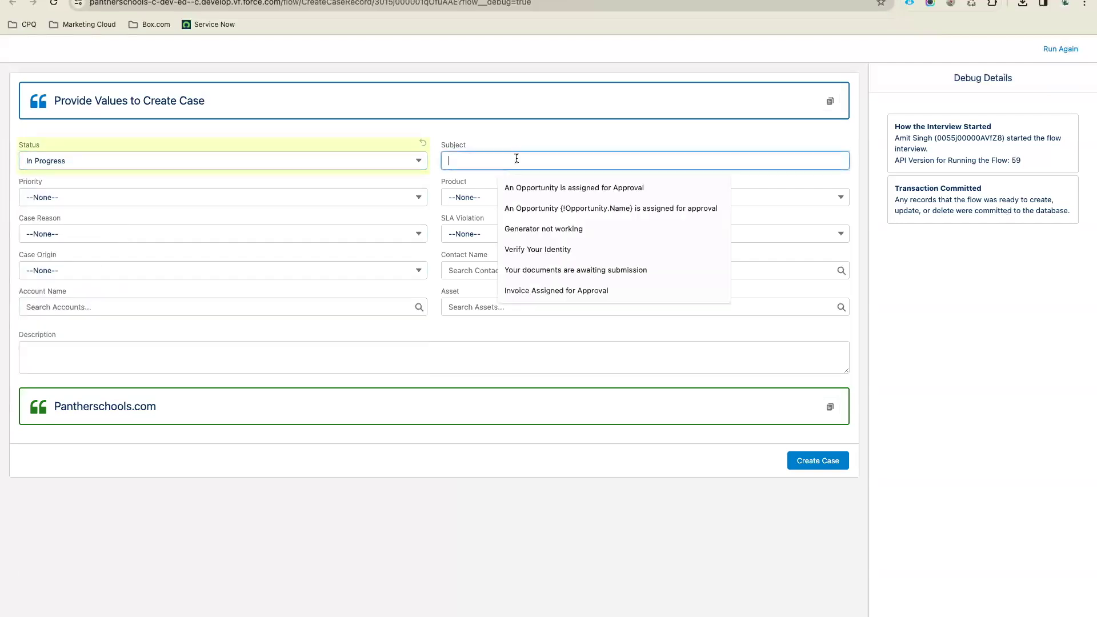
click(553, 228)
click(489, 197)
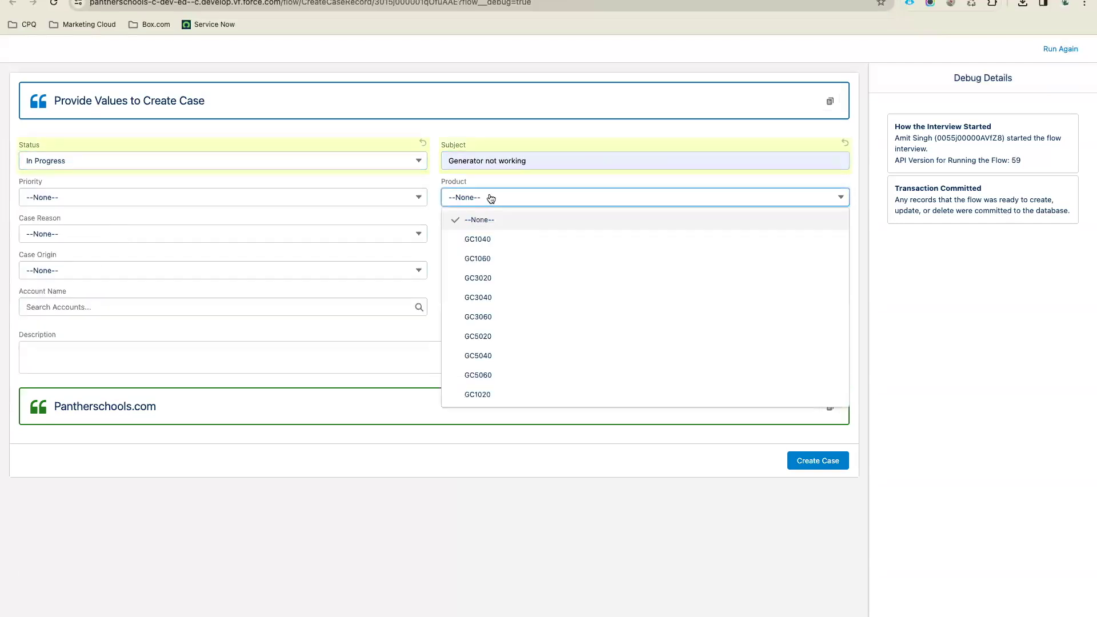
click(506, 258)
- Set the case's SLA Violation to Yes, Priority to High, Case Reason to Installation and Case Origin to Email
click(472, 233)
click(473, 294)
click(110, 194)
click(107, 246)
click(83, 233)
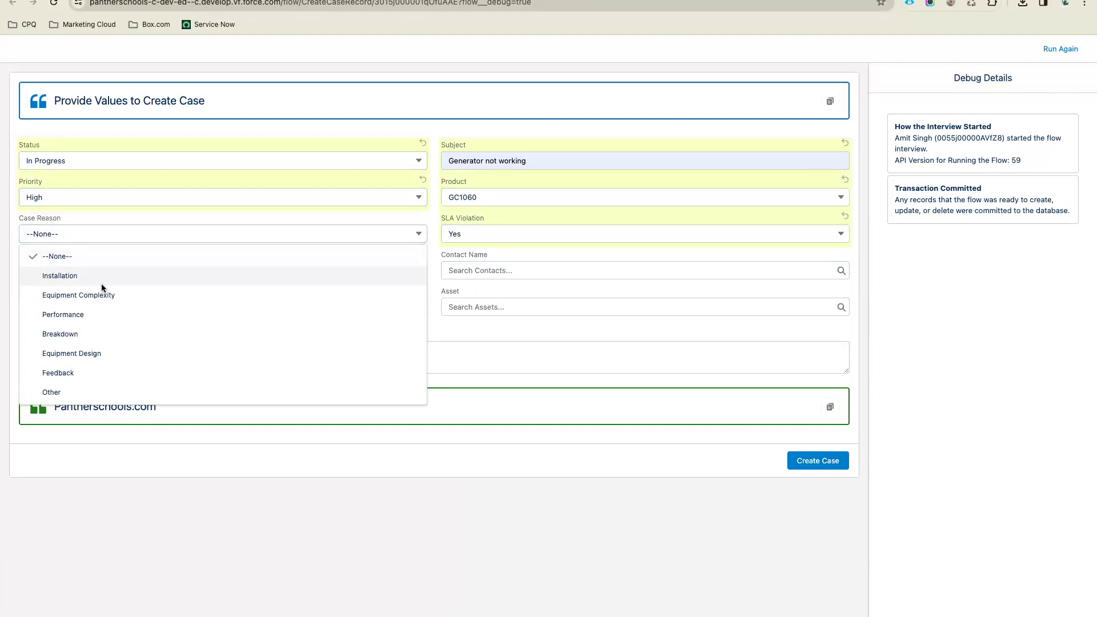
click(101, 280)
click(139, 271)
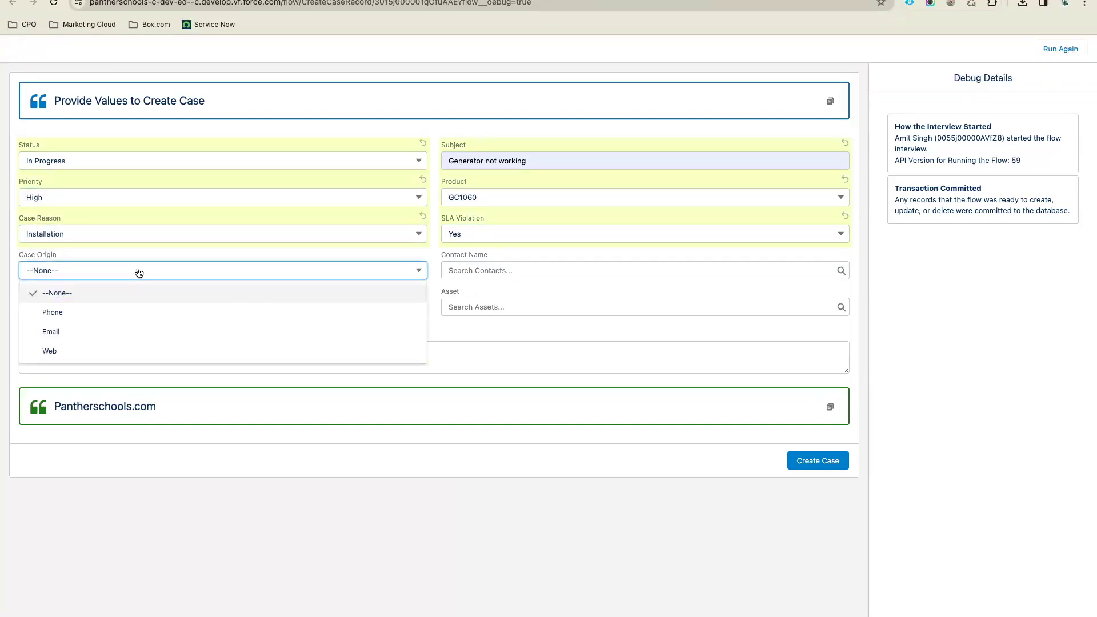
click(118, 327)
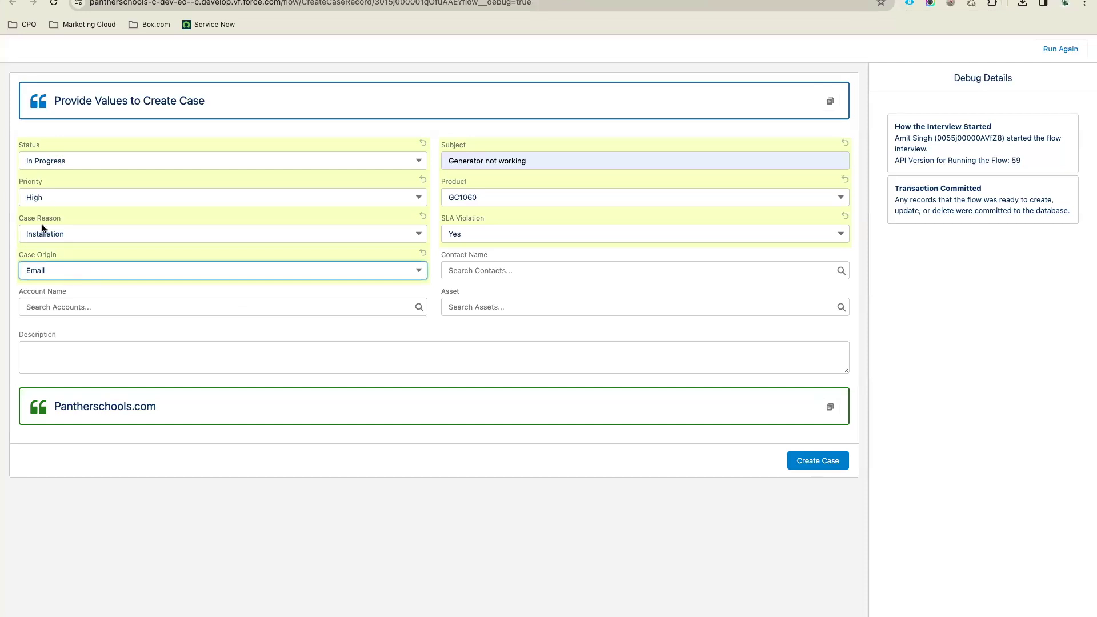
- Choose account Express Logistics and Transport, asset 100W Generators and a recent contact, create the case and return to Flow Builder
click(327, 304)
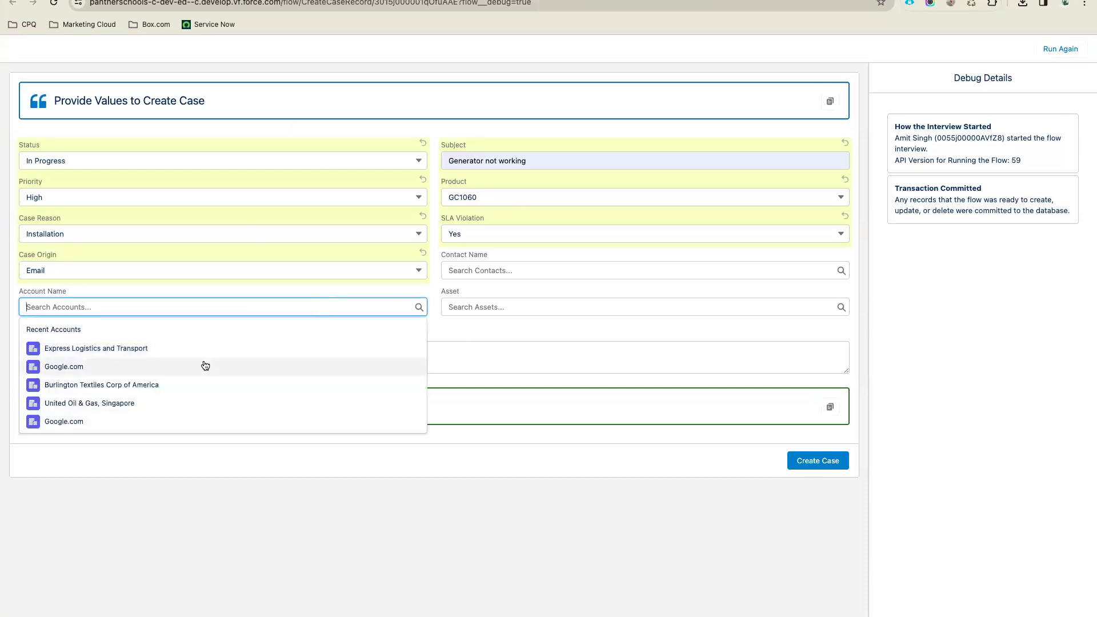
click(203, 355)
click(514, 307)
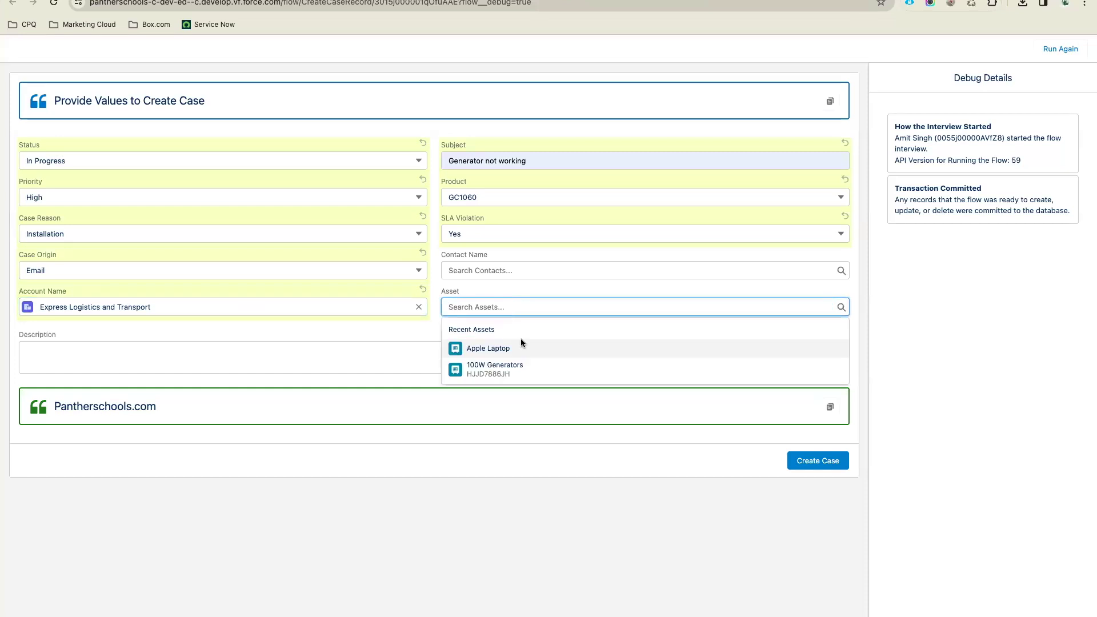
click(531, 369)
click(553, 270)
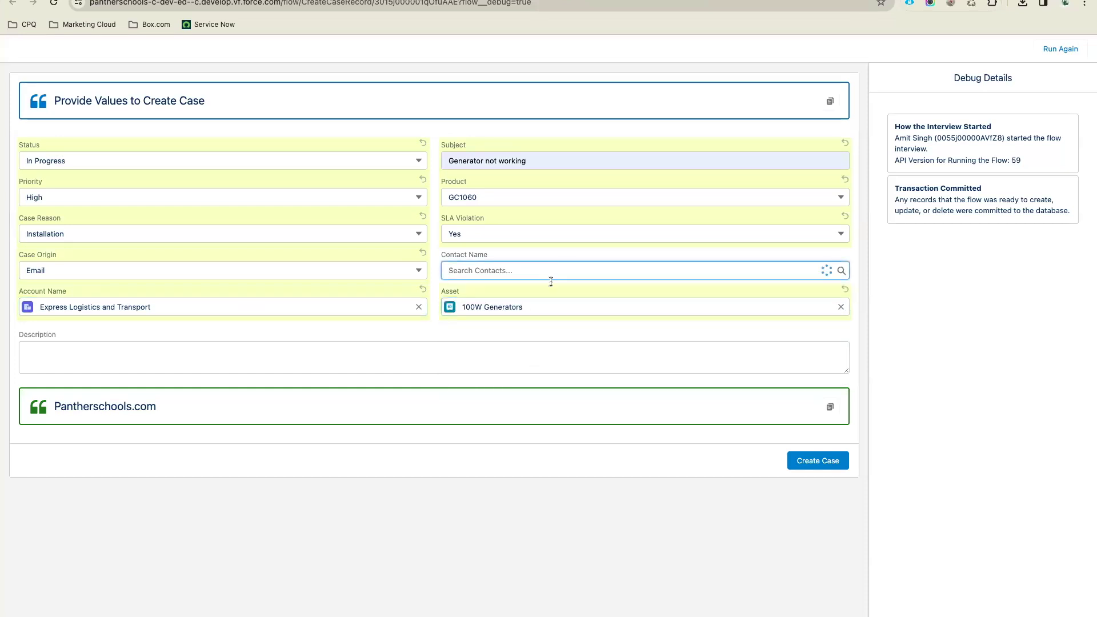
click(546, 320)
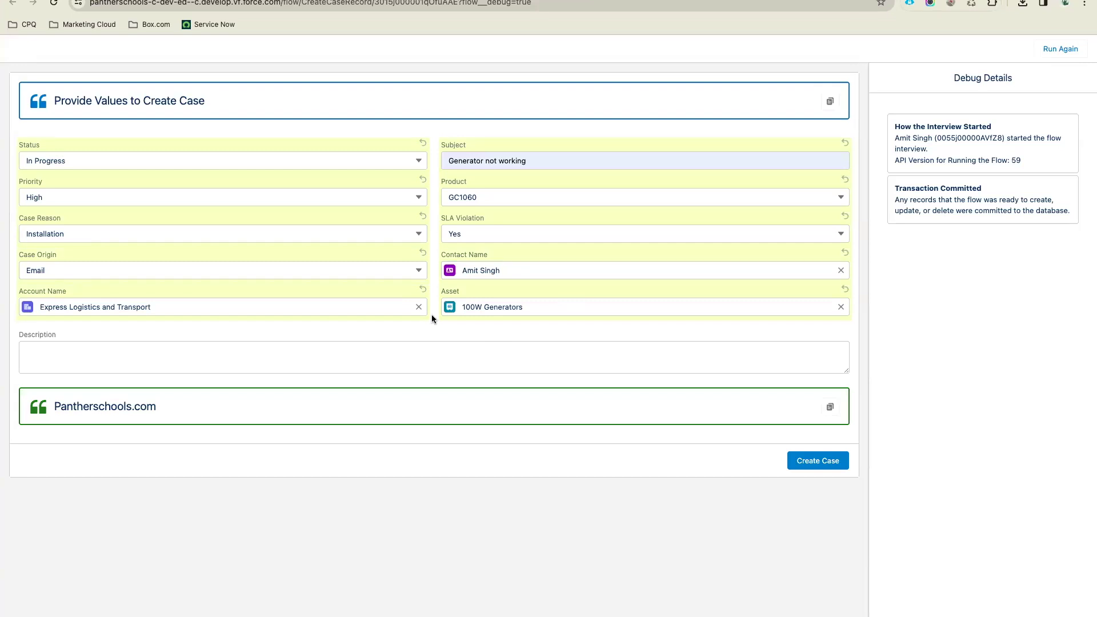
click(835, 460)
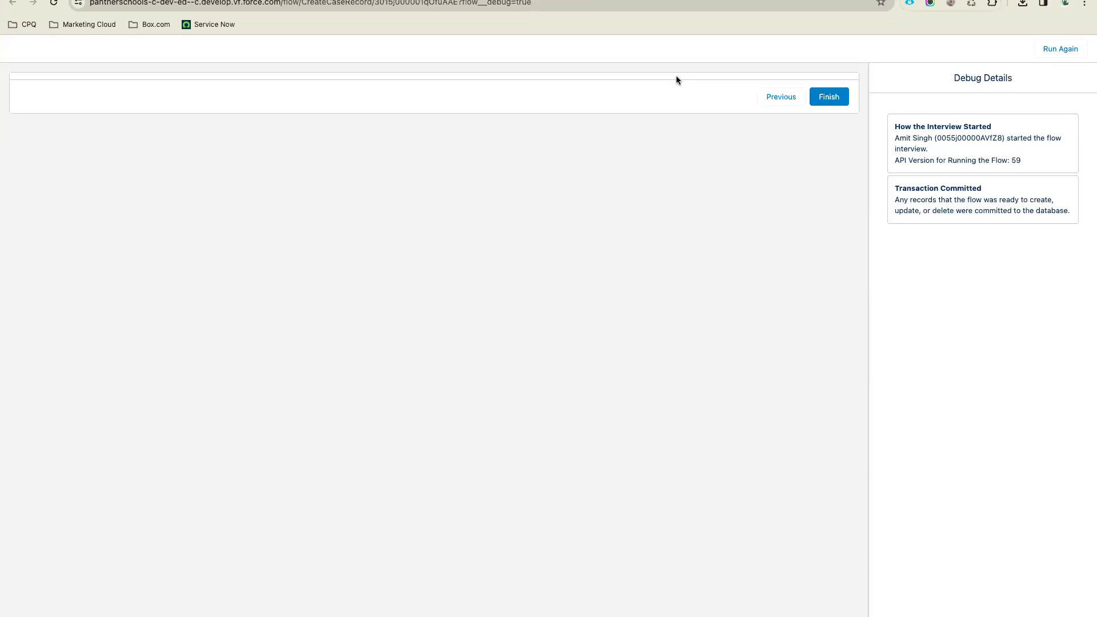
click(493, 0)
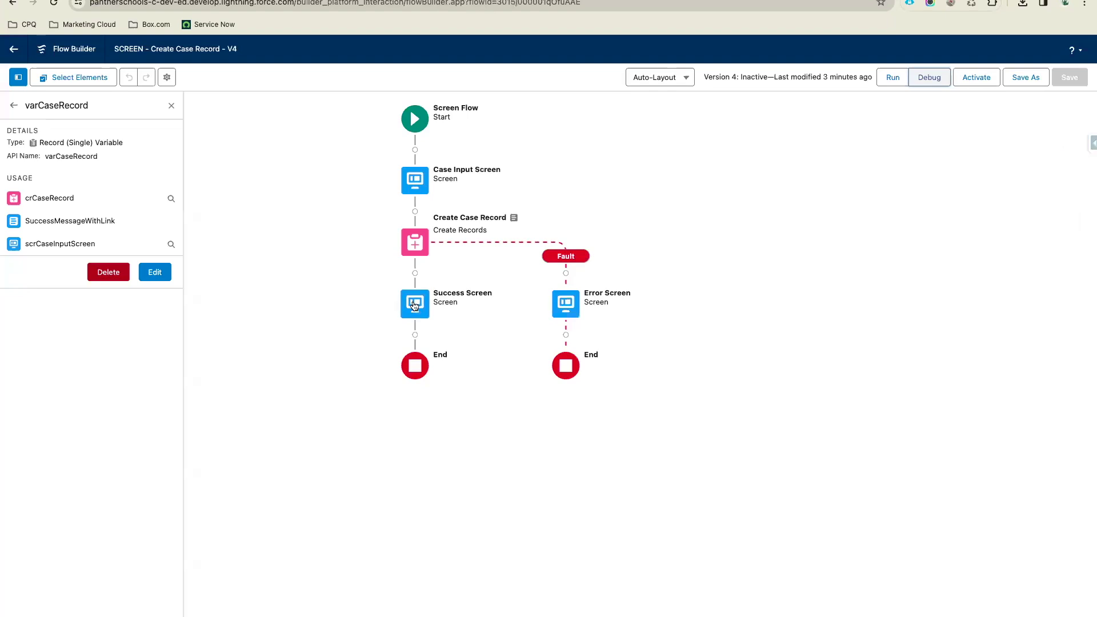
- Open the Success Screen for editing and select its "Case Created Successfully!" Call Script component
click(415, 305)
click(427, 418)
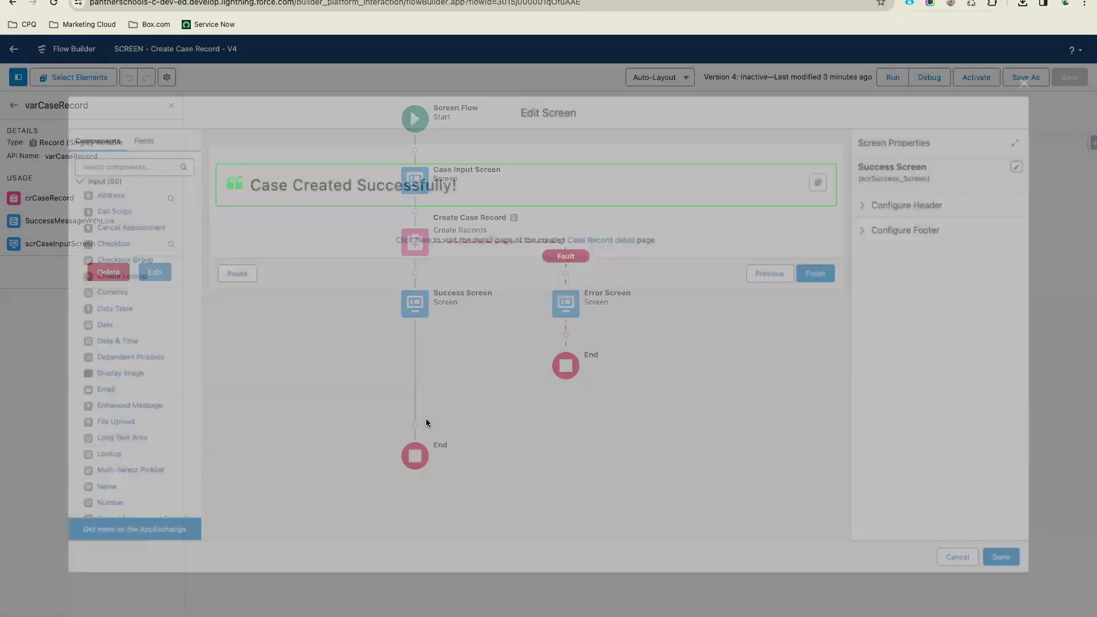
click(478, 188)
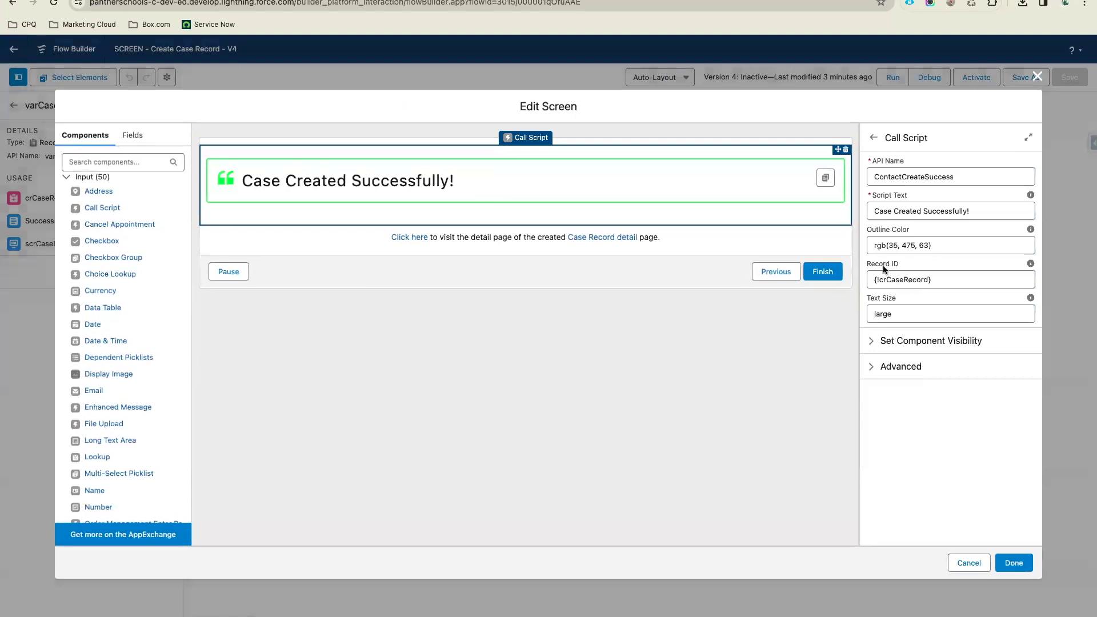
drag(904, 267, 859, 264)
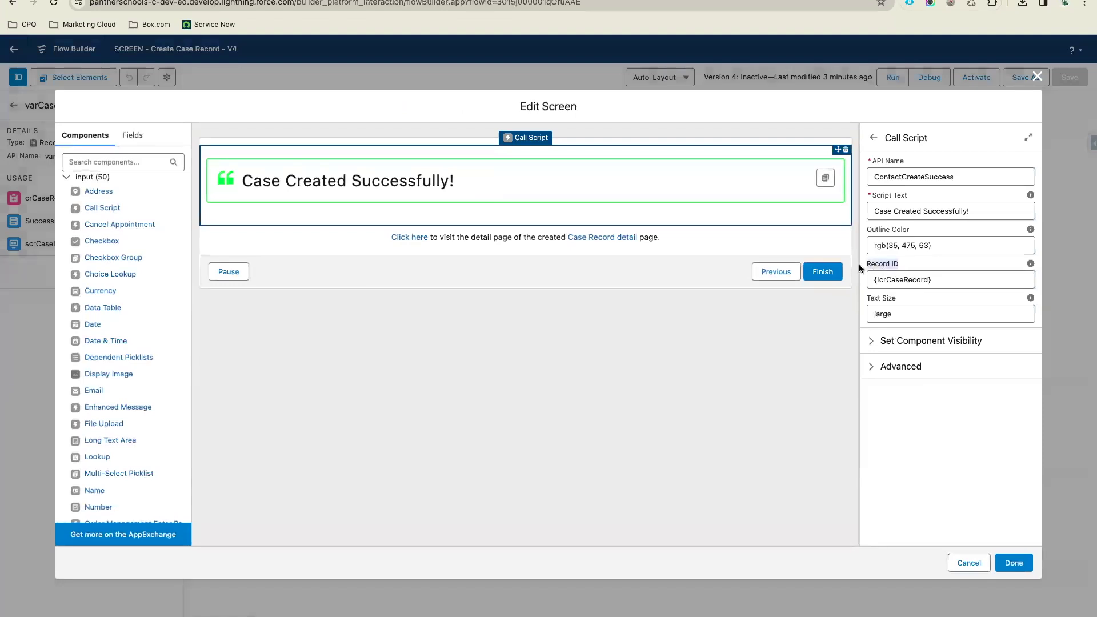
- Set the Call Script component's Record ID to {!varCaseRecord.Id}, confirm the Success Screen and save the flow
double_click(901, 280)
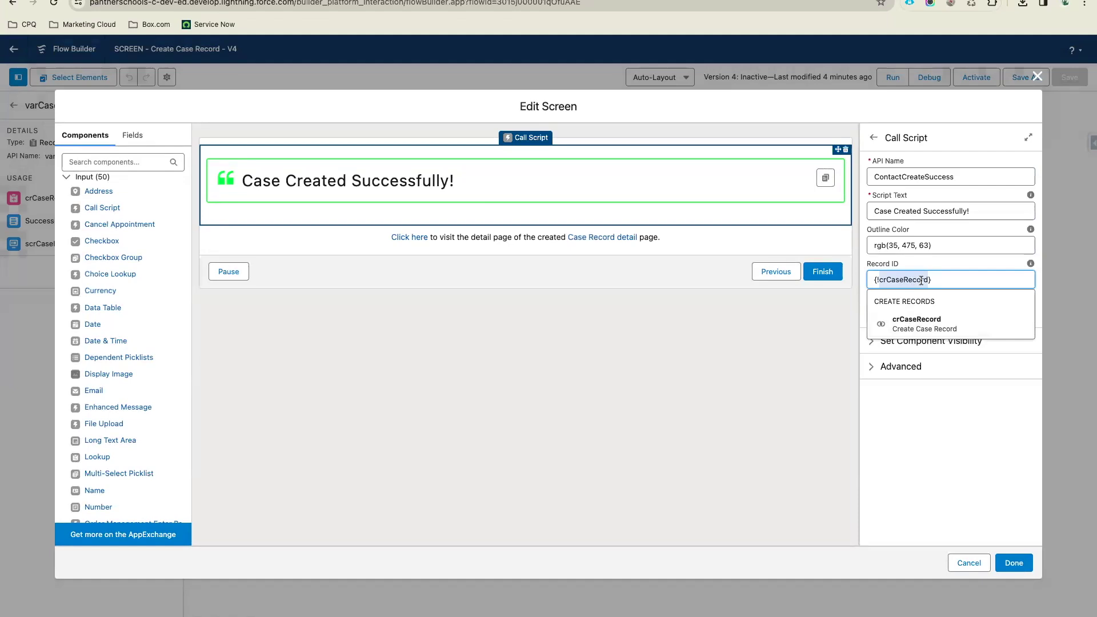
click(947, 278)
key(super+a)
key(BackSpace)
text(var)
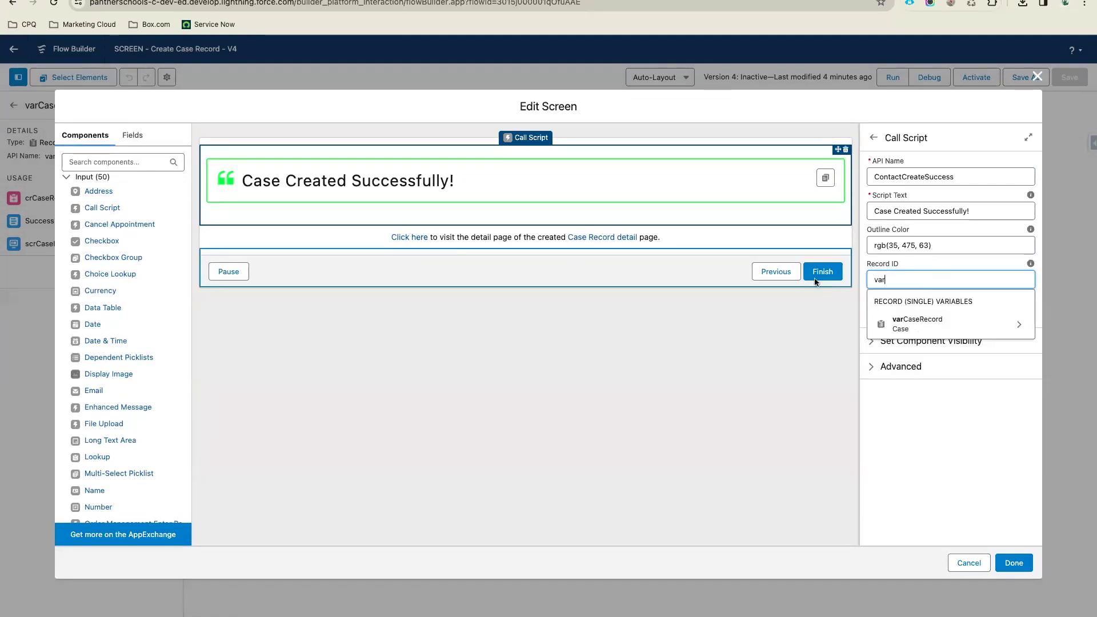
click(894, 322)
text(Id)
click(930, 267)
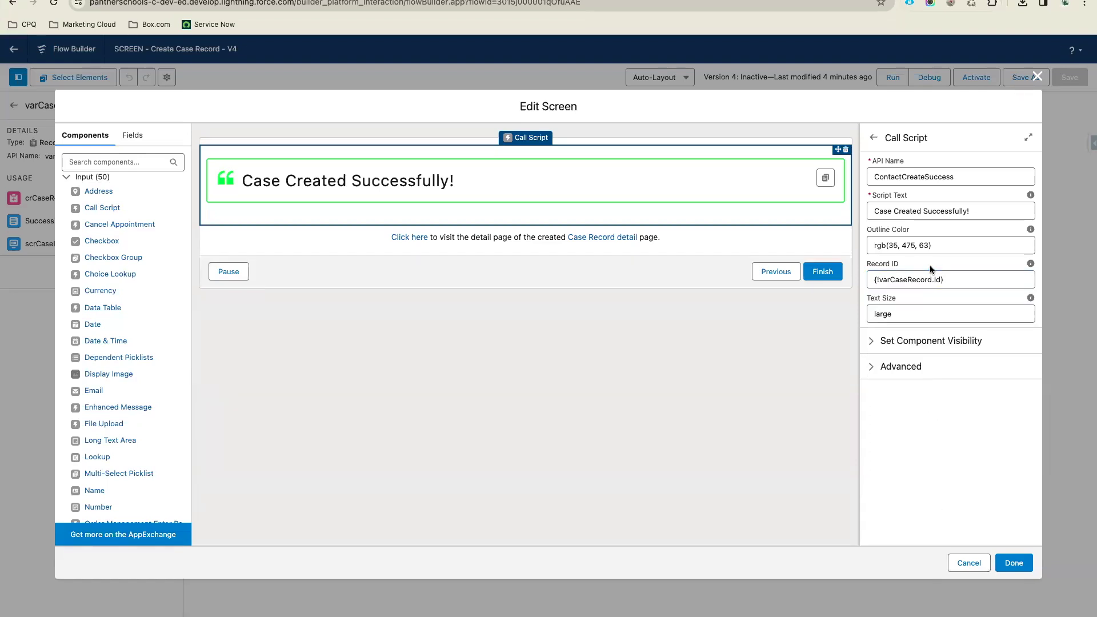
click(1014, 563)
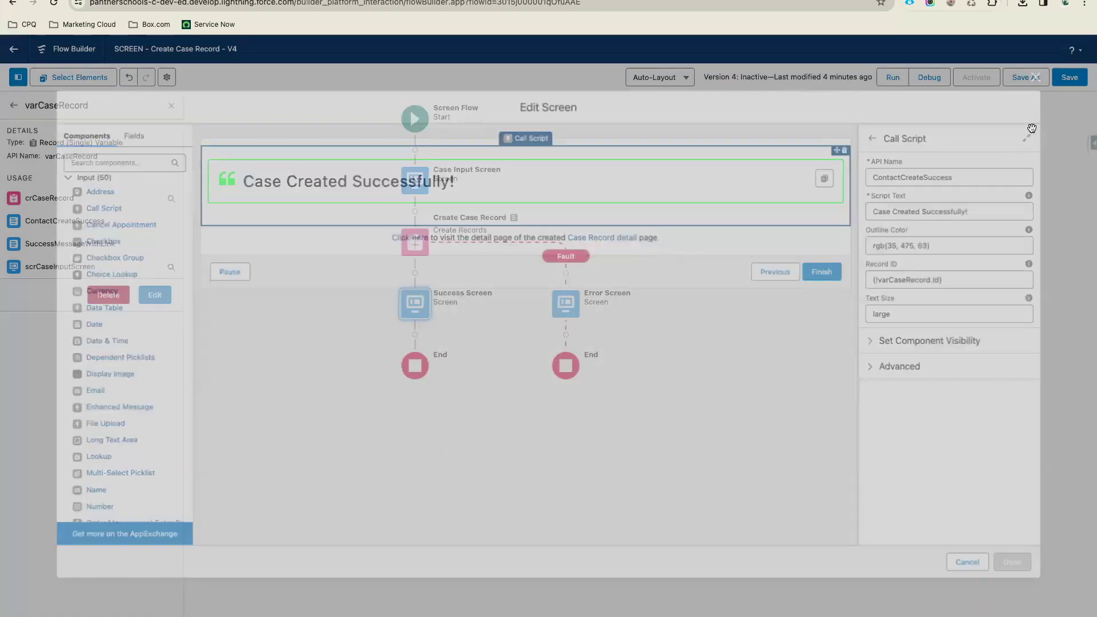
key(super+s)
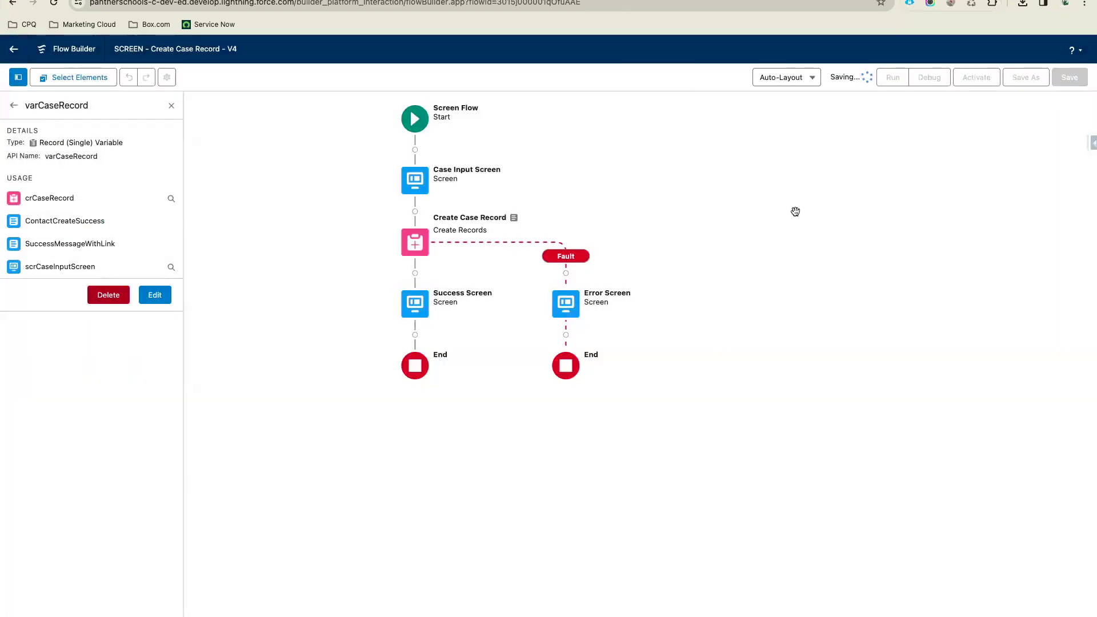
- Debug the saved flow with blank input variables and set the case's Status to New and Product to GC1040
click(930, 79)
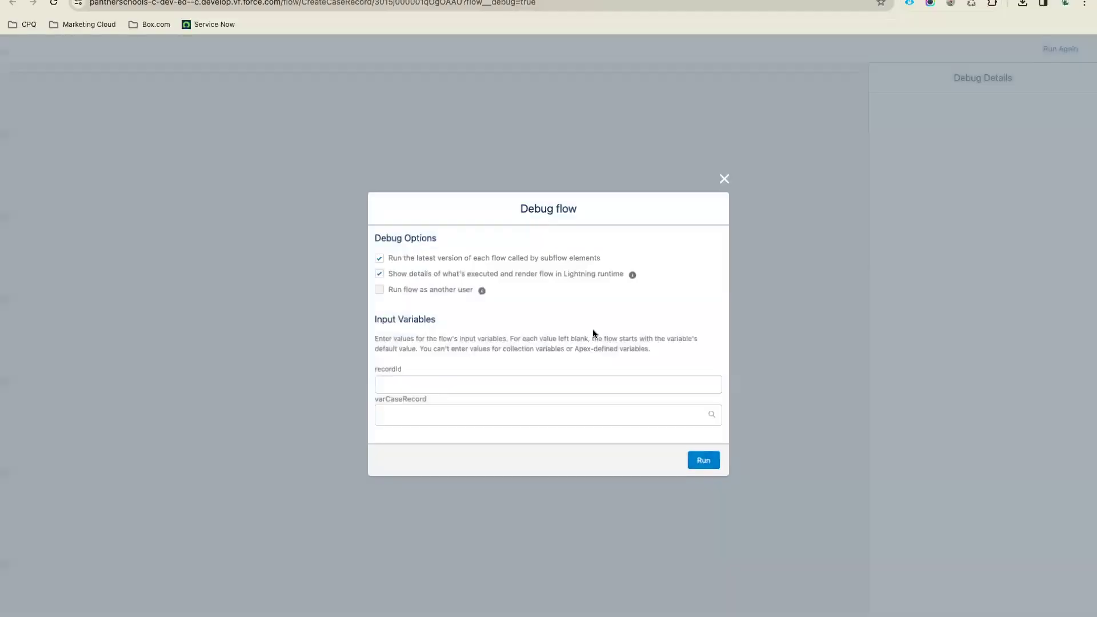
click(703, 461)
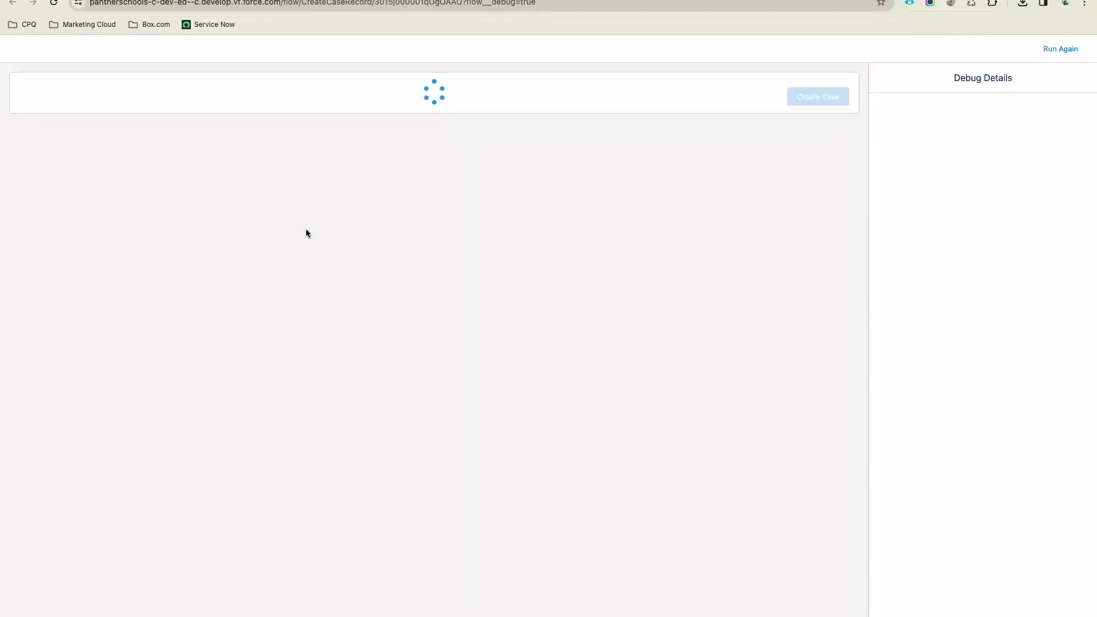
click(176, 162)
click(177, 203)
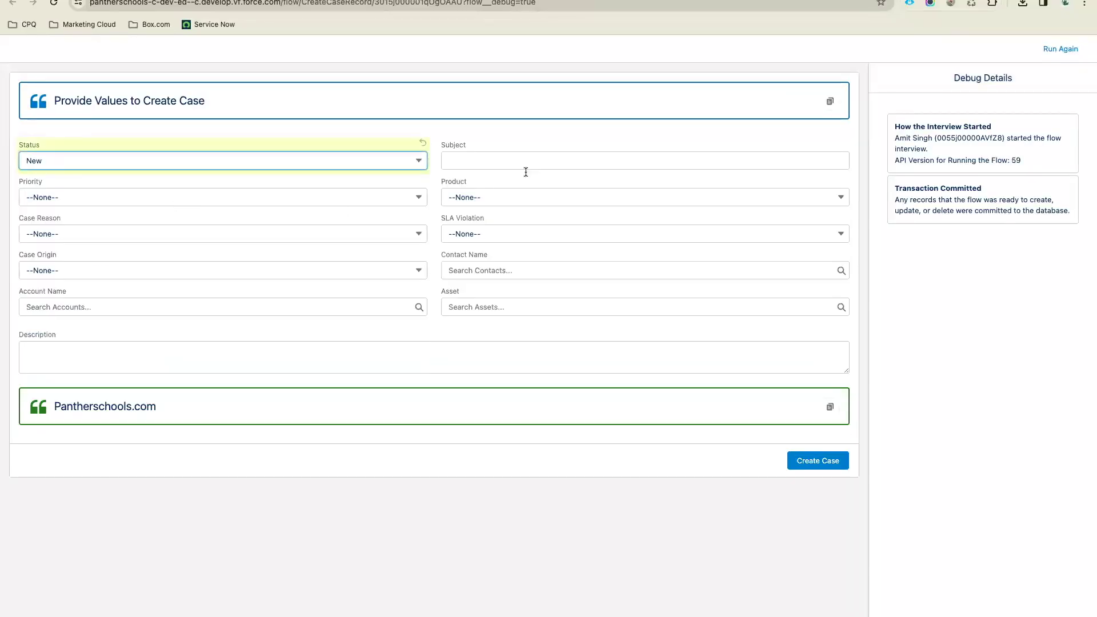
click(499, 200)
click(499, 240)
- Set Subject to "An Opportunity {!Opportunity.Name} is assigned for approval", and choose account Google.com and asset 100W Generators
click(472, 162)
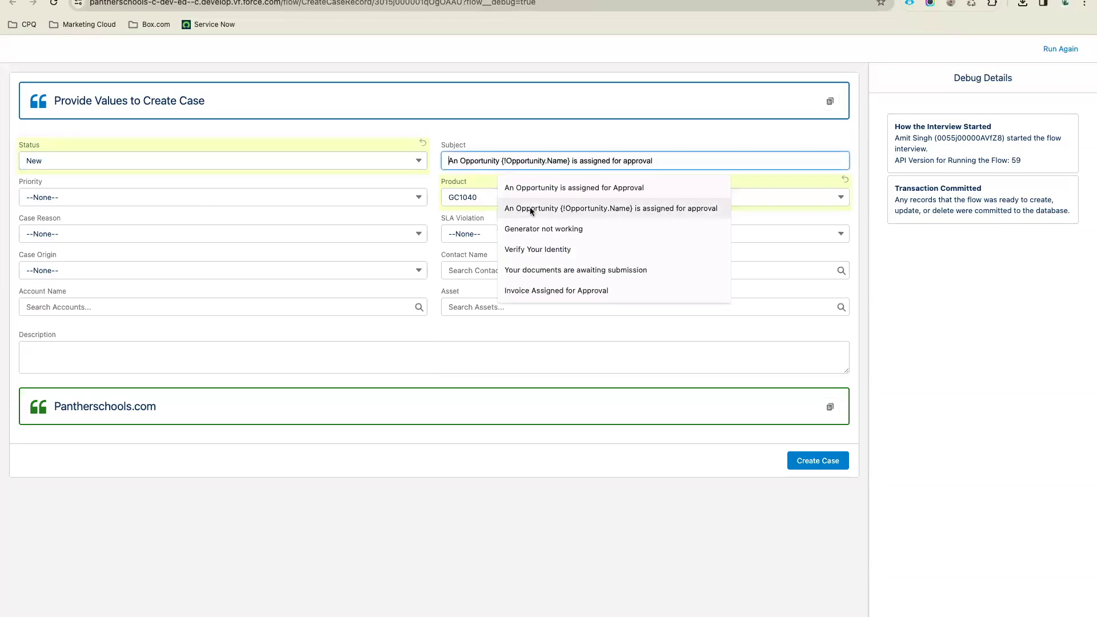
click(530, 209)
click(101, 309)
click(111, 365)
click(507, 313)
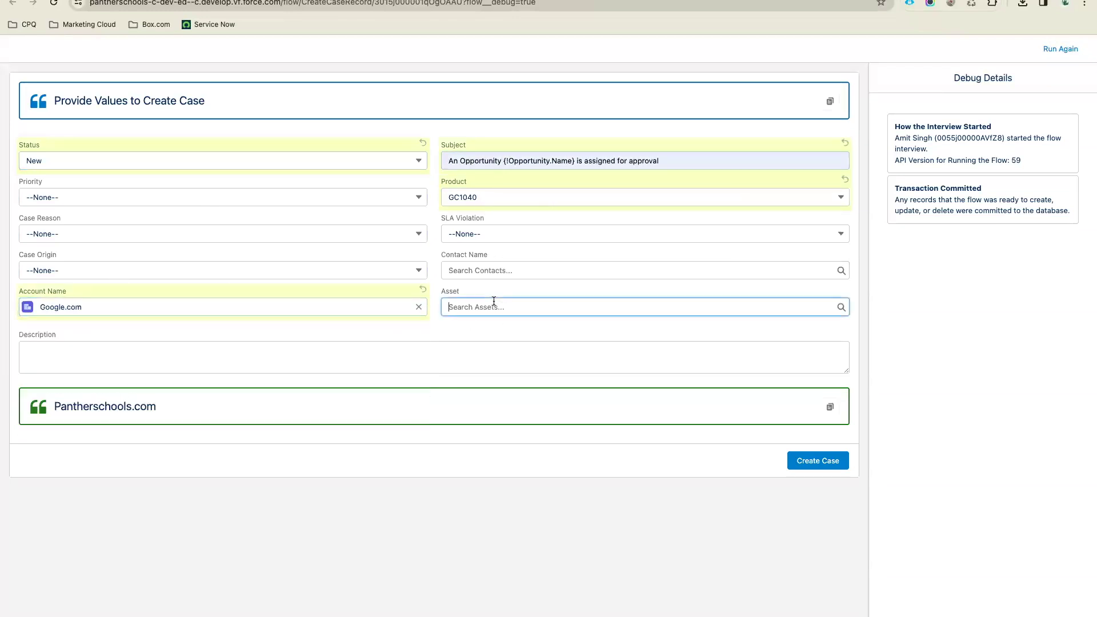
click(521, 364)
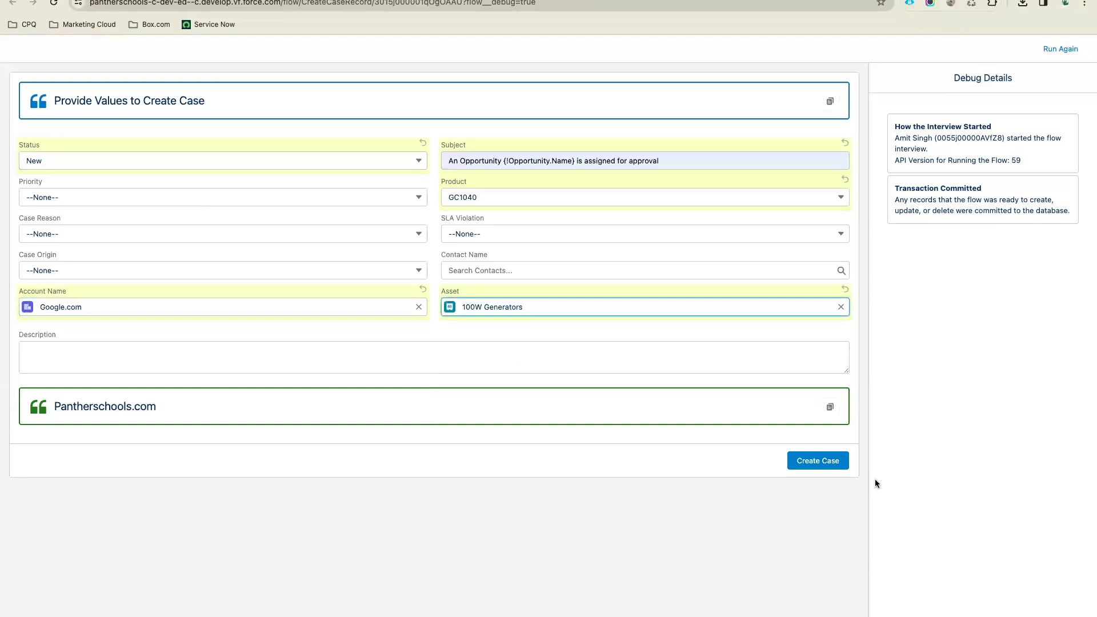
- Create the case in the debug run, review the success message and debug details, and finish the interview
click(819, 464)
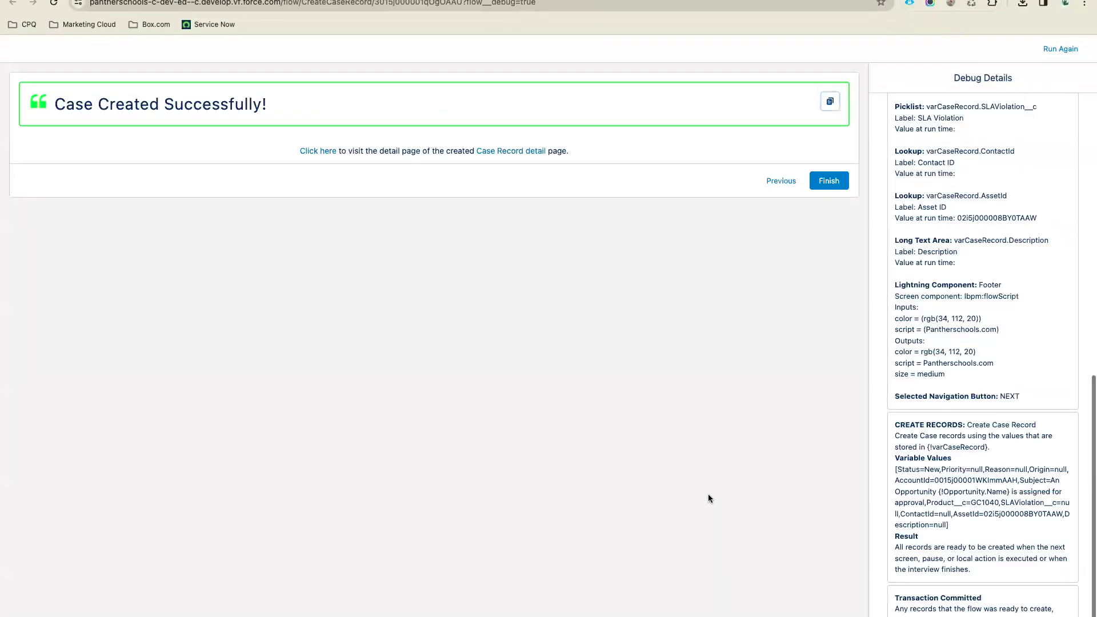
drag(269, 122, 8, 116)
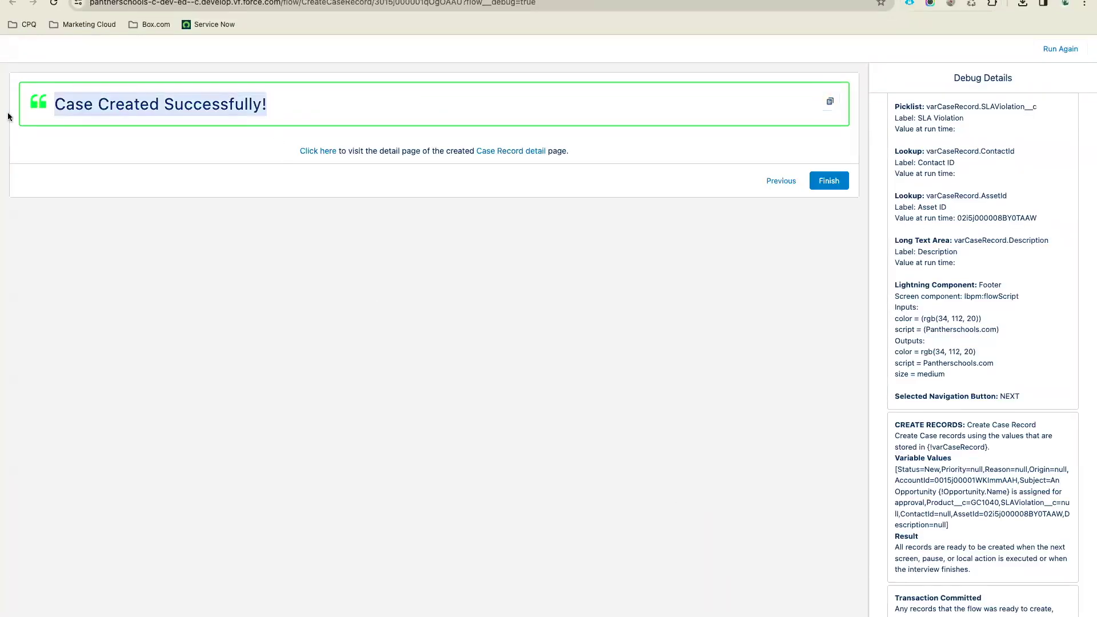
click(624, 263)
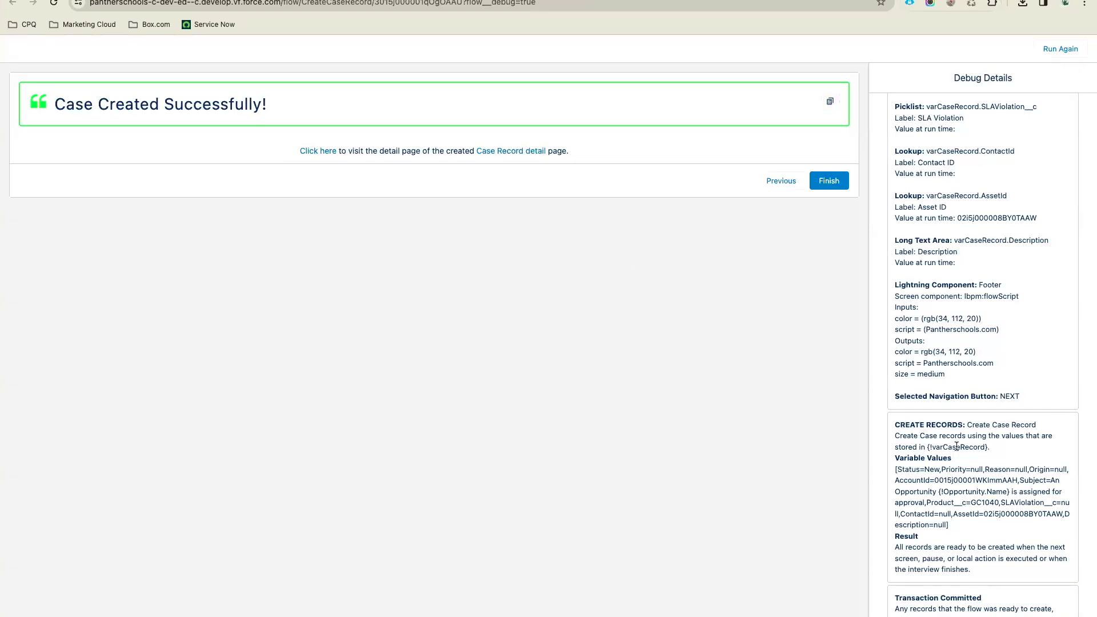
scroll(960, 287, up, 2)
scroll(960, 286, down, 2)
drag(289, 107, 55, 109)
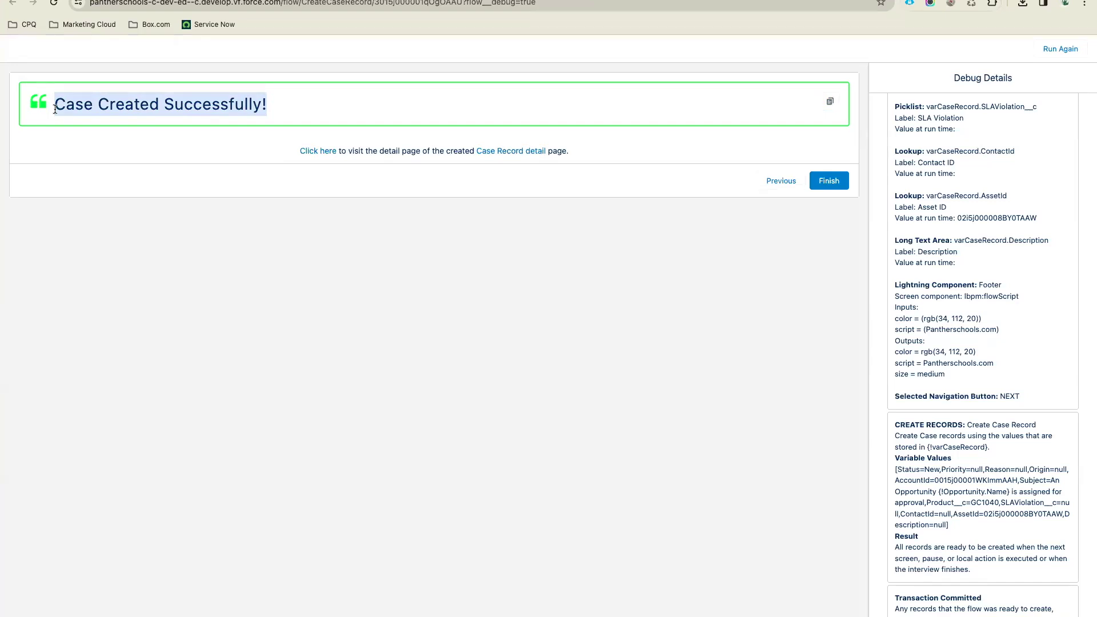
click(679, 187)
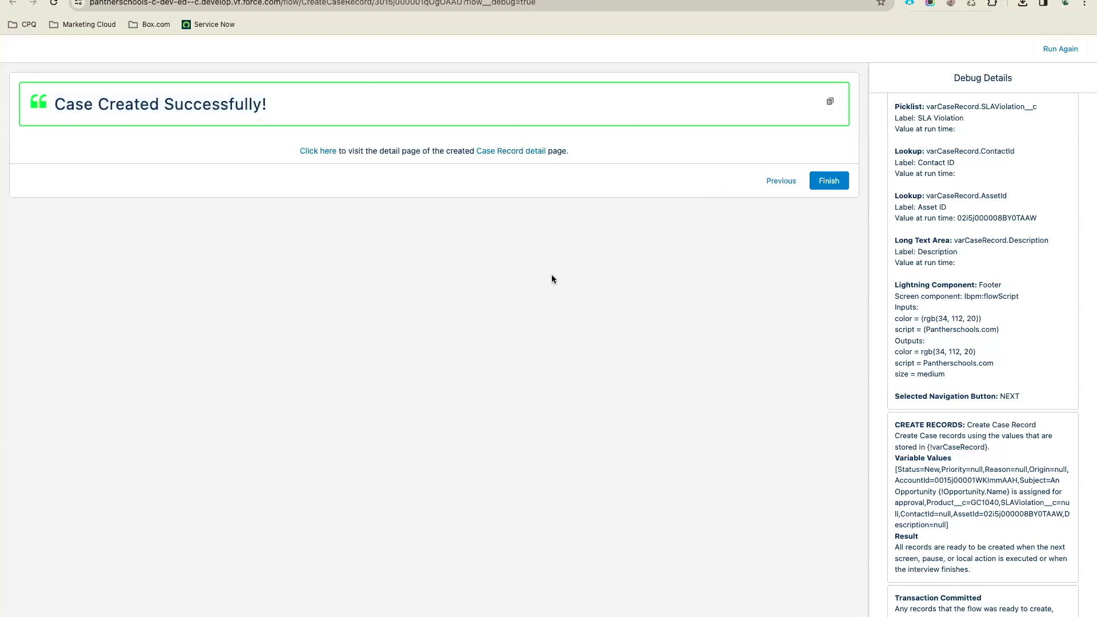
click(828, 178)
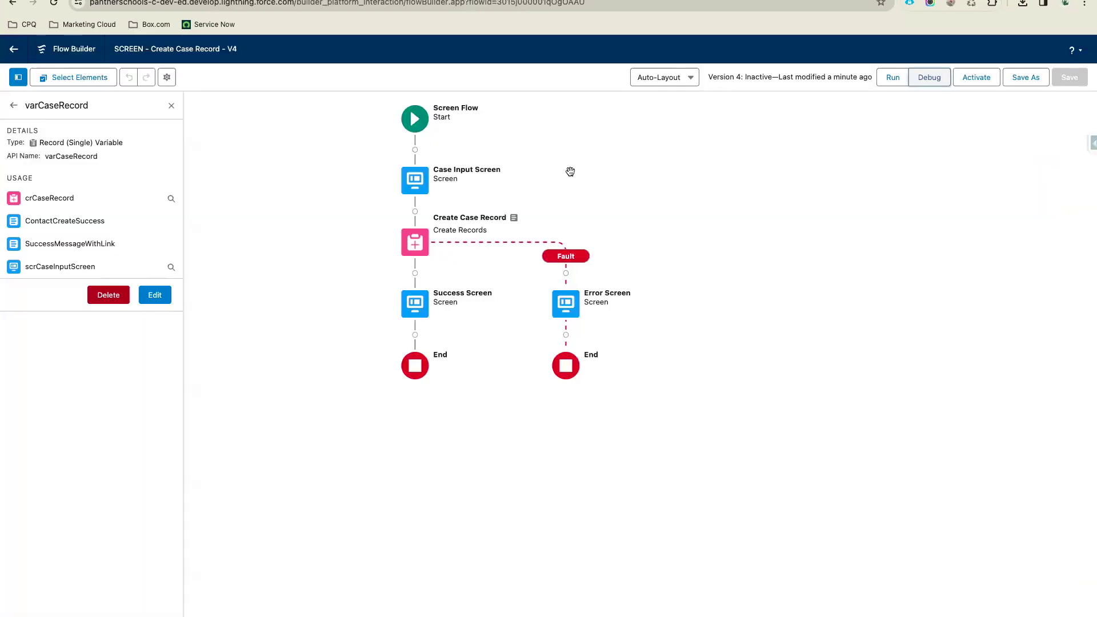
- Return from the varCaseRecord details to the full resource list and review the Success Screen's contents
drag(570, 171, 588, 181)
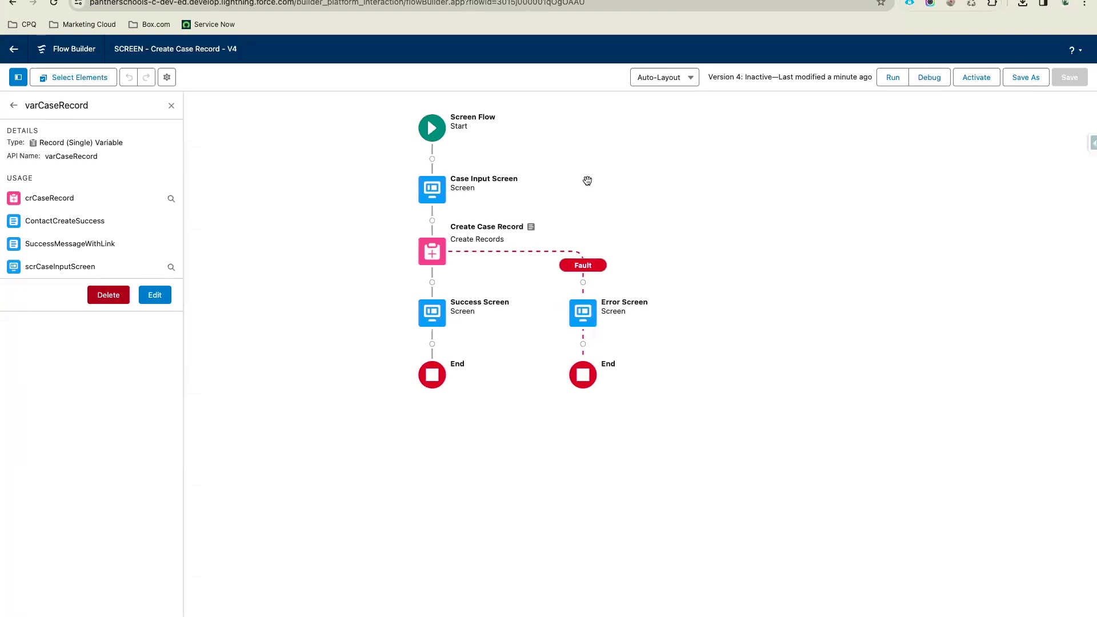
mouse_move(571, 154)
mouse_down()
mouse_move(552, 173)
mouse_move(566, 170)
mouse_up()
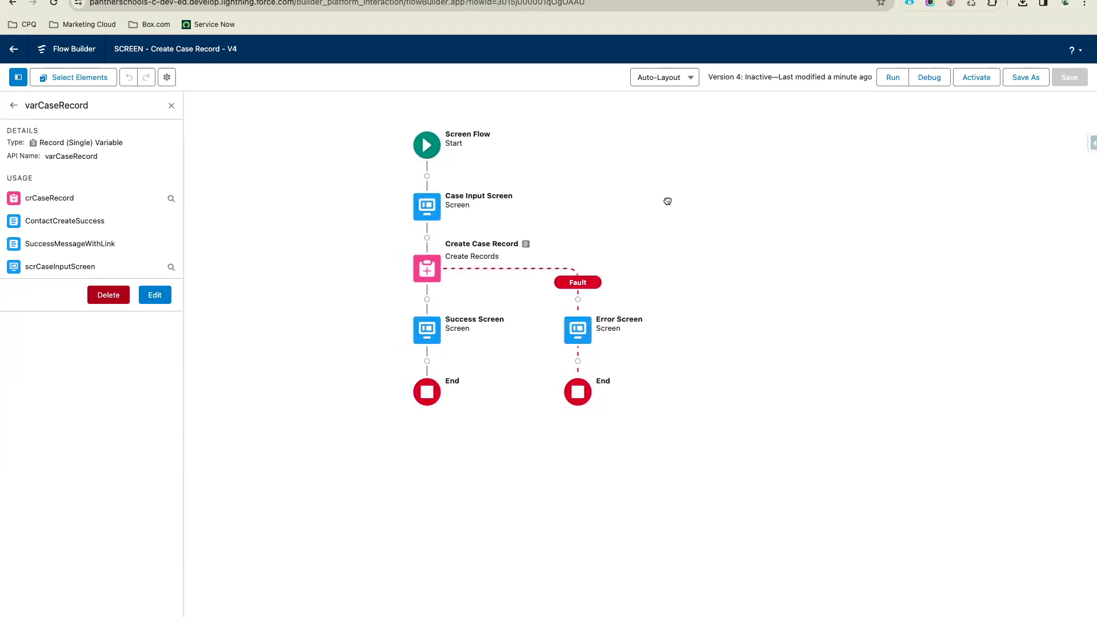
click(14, 105)
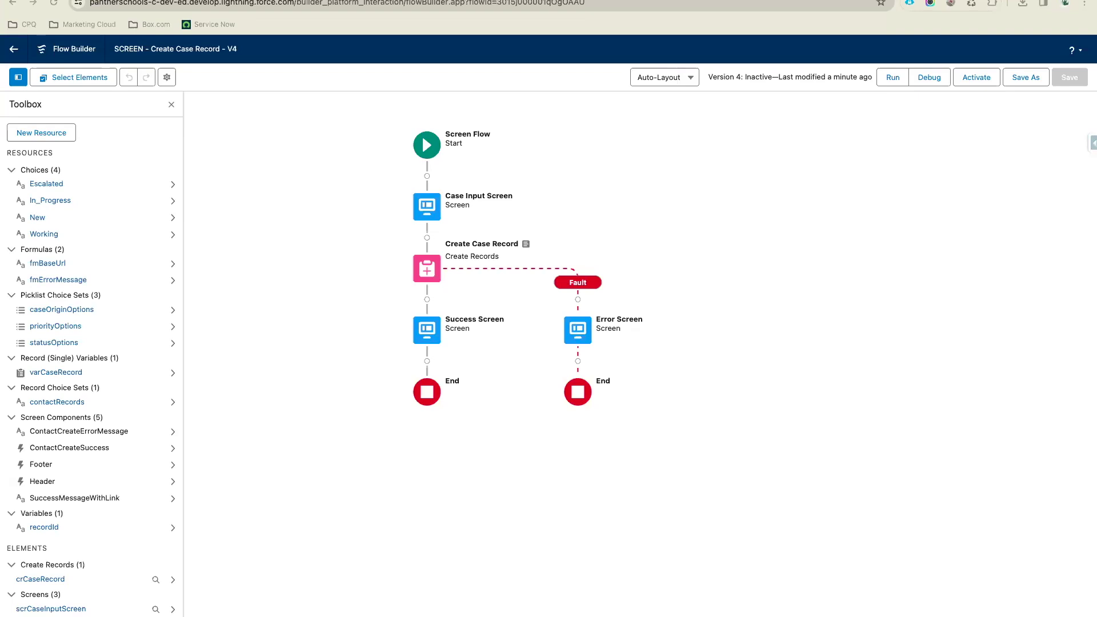
click(539, 371)
drag(524, 357, 539, 359)
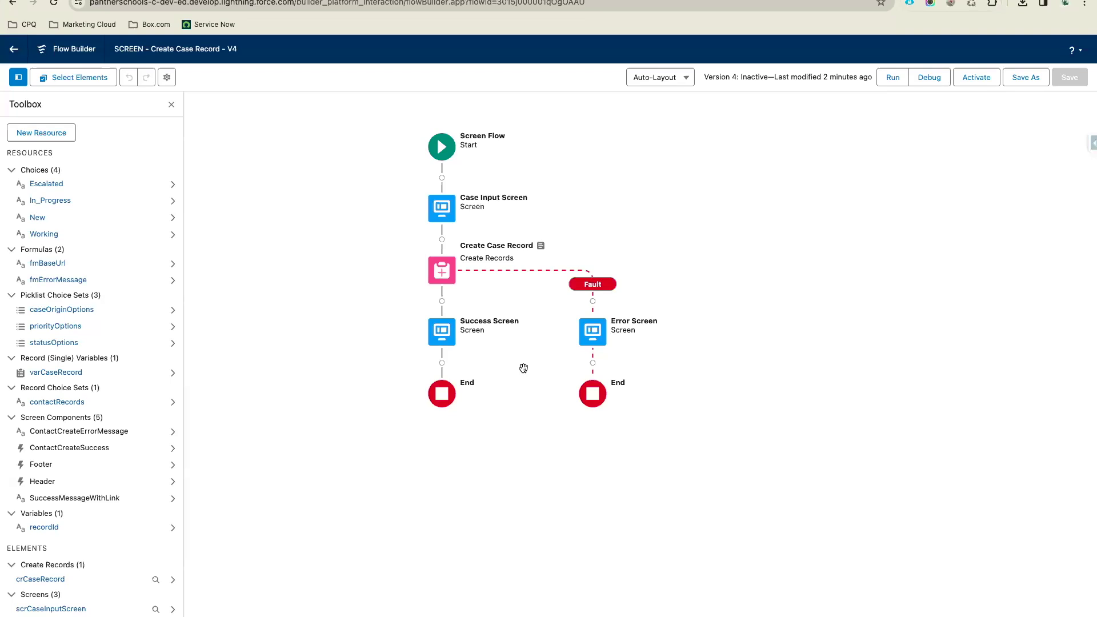
click(441, 334)
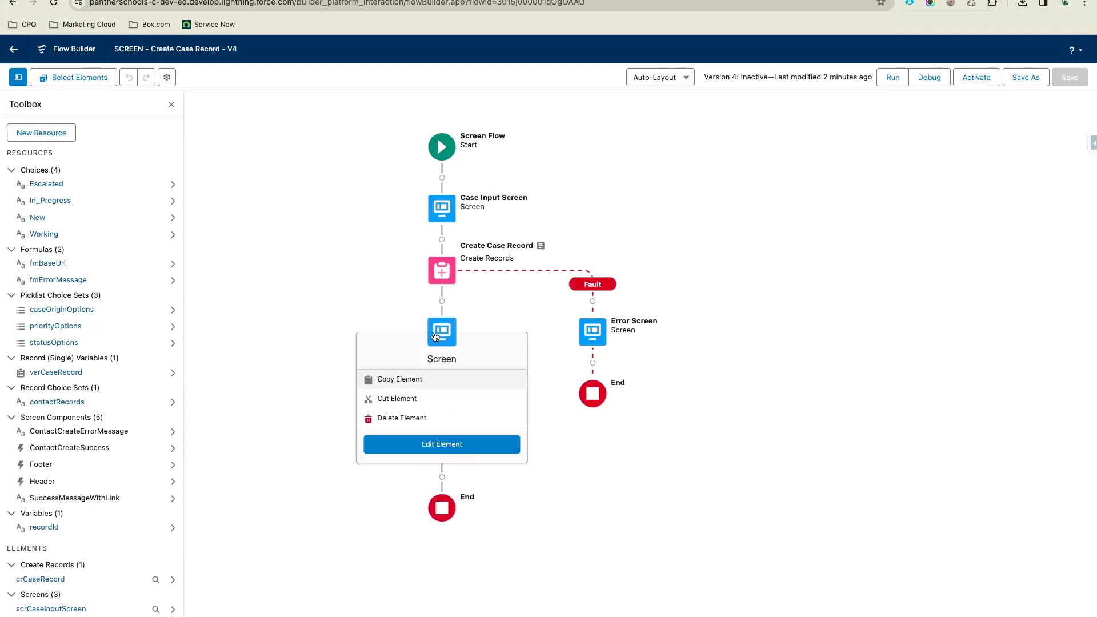
click(441, 446)
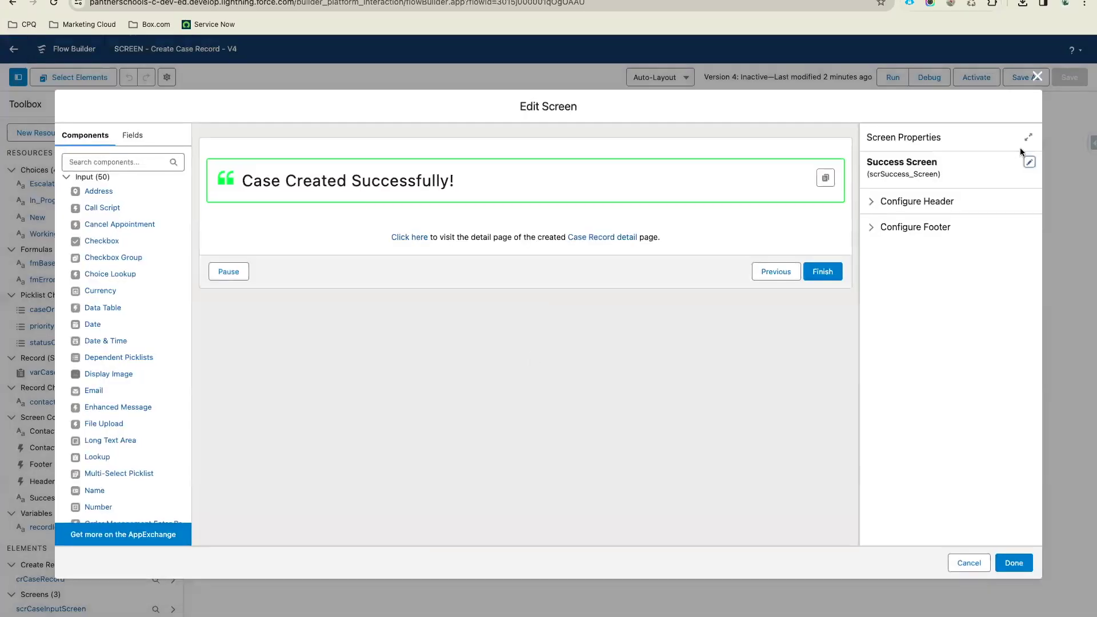
click(1037, 76)
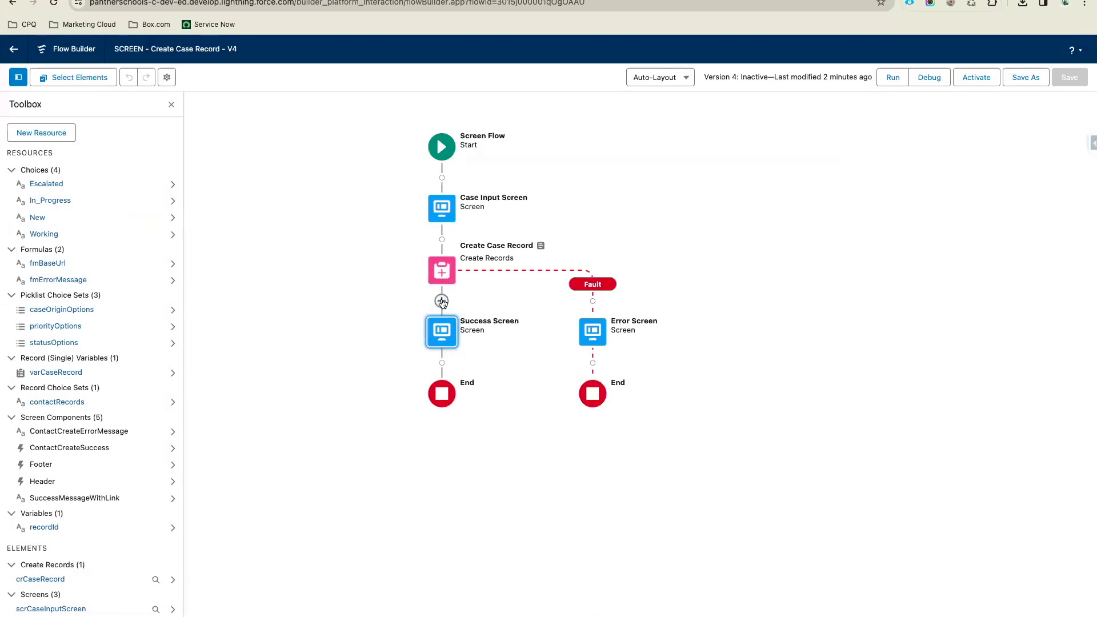
- Add a Decision element between Create Case Record and Success Screen, labelled "Check if the record was created"
click(442, 301)
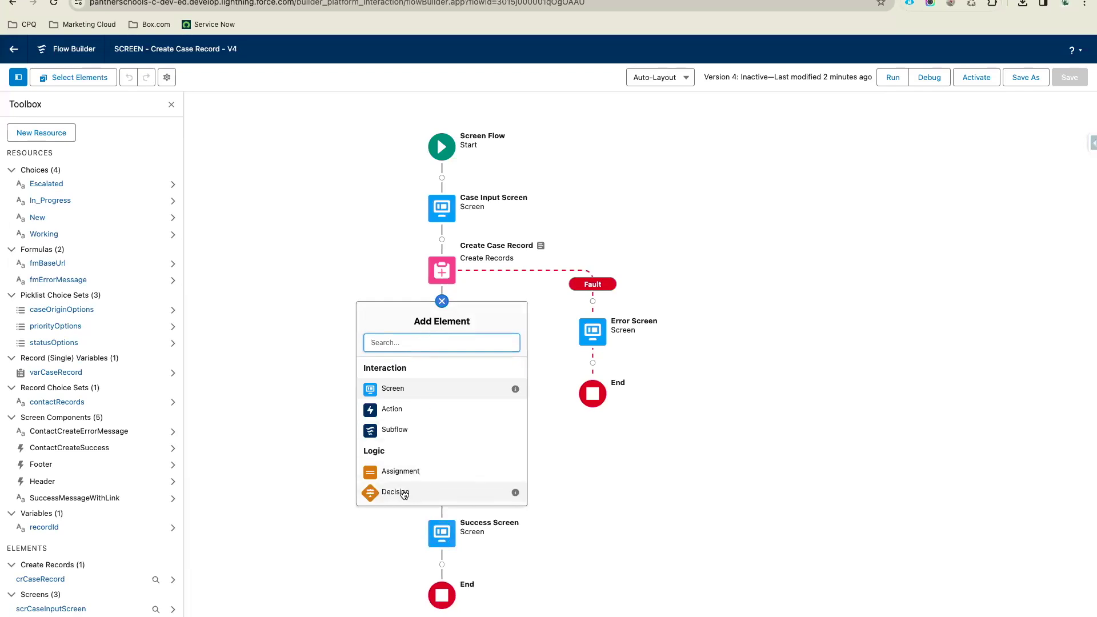
scroll(433, 491, down, 2)
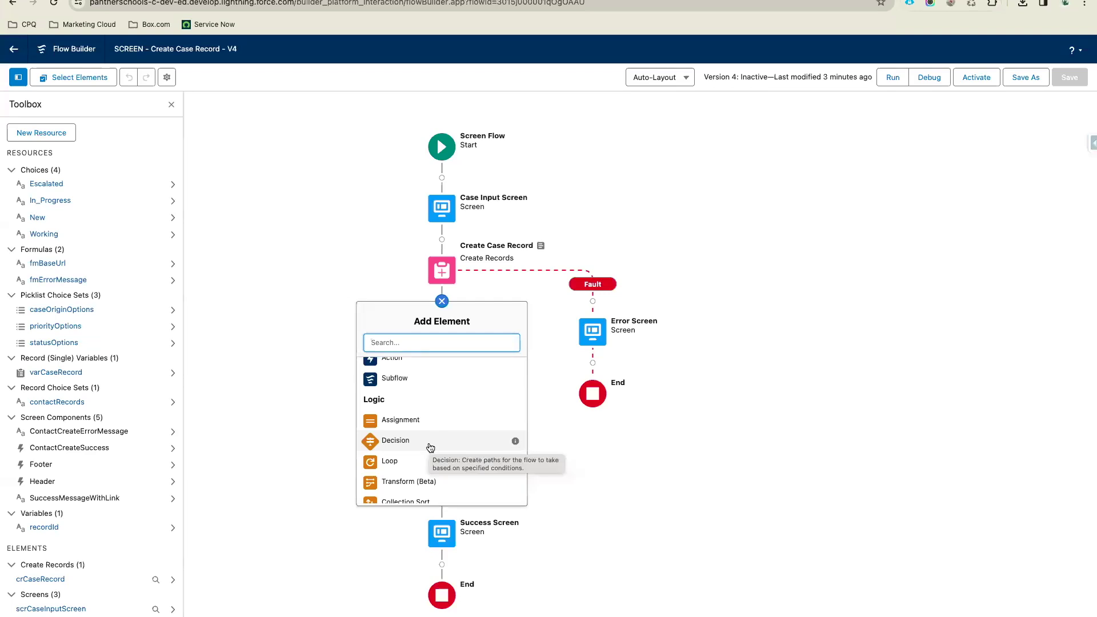
click(430, 447)
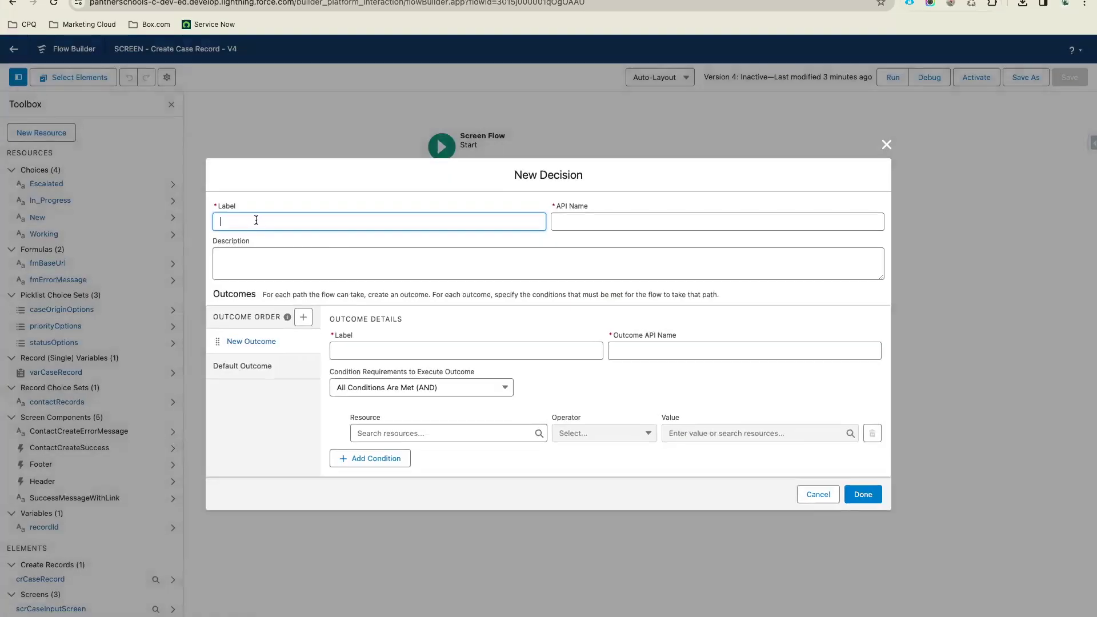
text(Check if the record was created)
drag(342, 221, 207, 218)
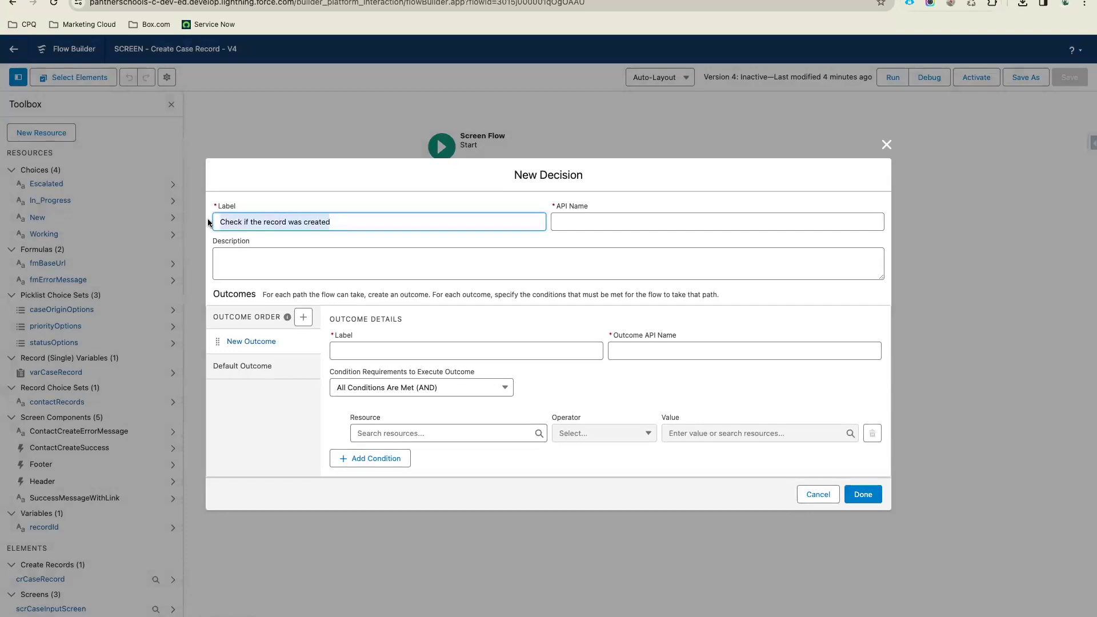
click(349, 215)
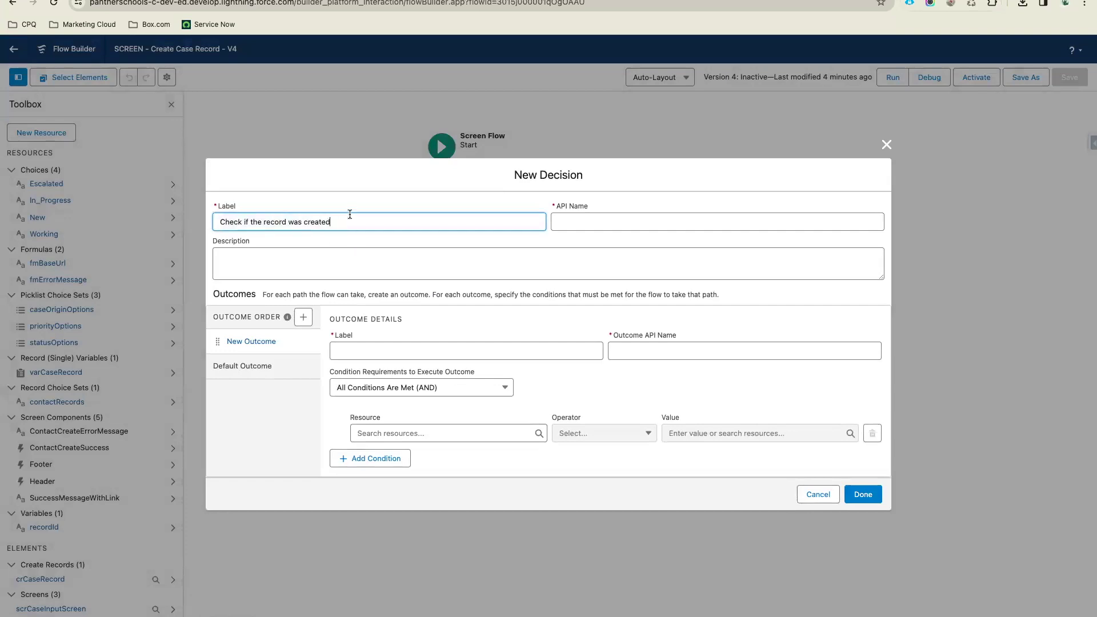
click(552, 250)
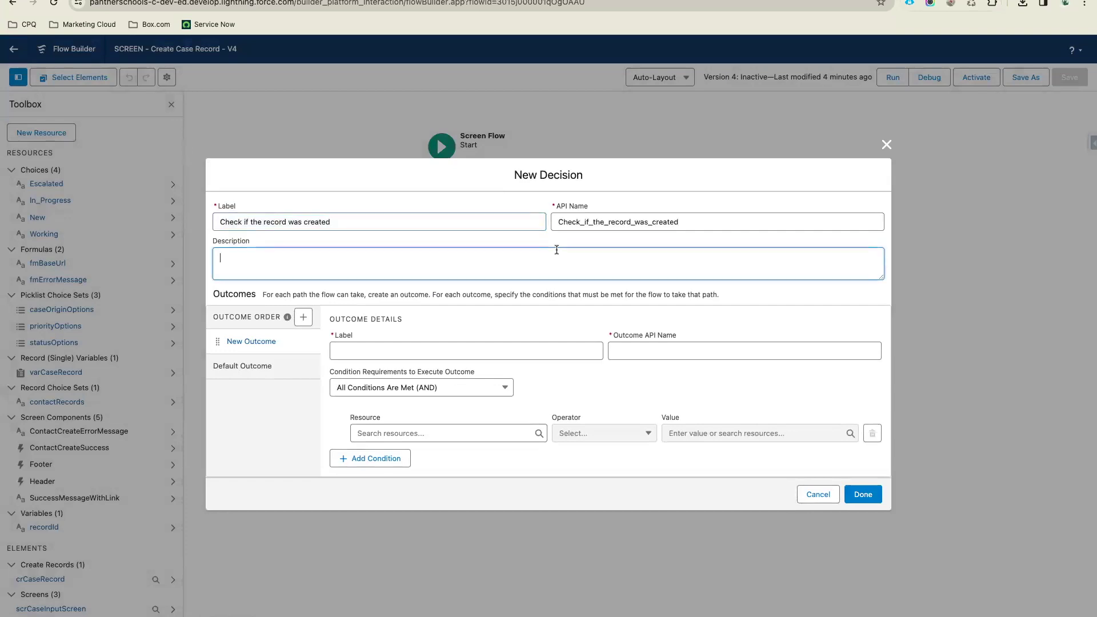
- Label the decision's first outcome "Created"
click(398, 356)
text(C)
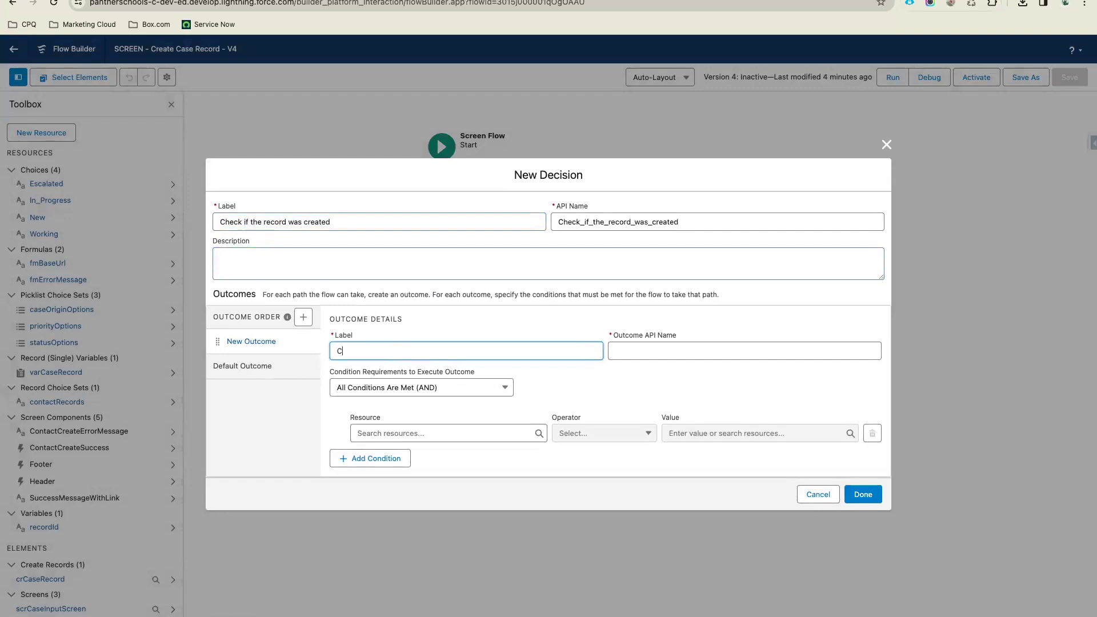
text(reated Rec)
key(super+BackSpace)
text(Created)
click(498, 334)
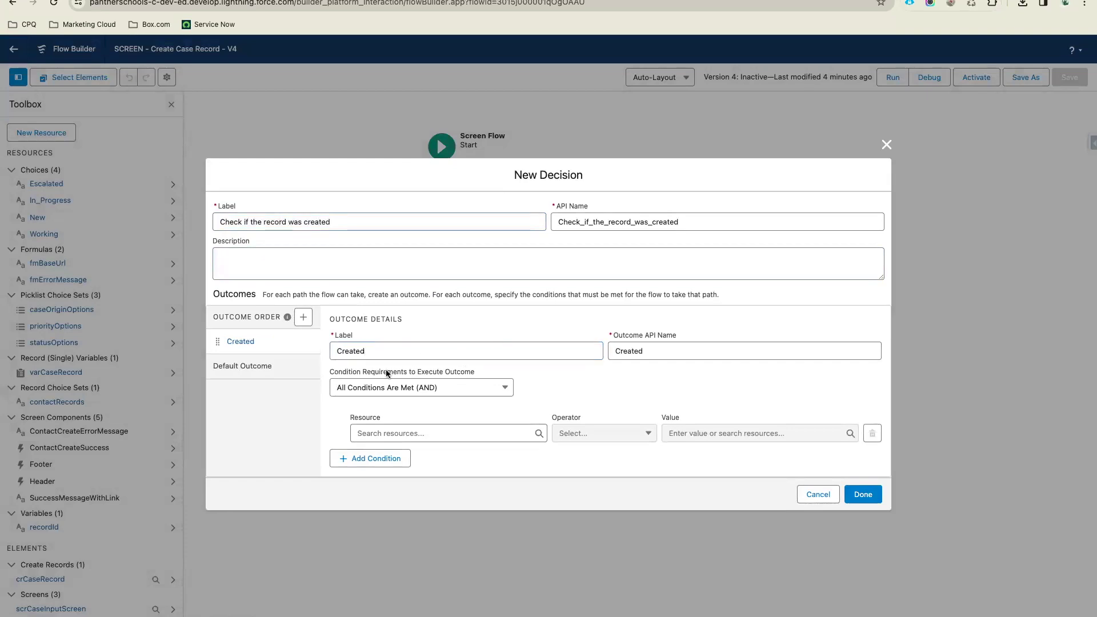
- Rename the decision's default outcome to "Not Created"
click(261, 368)
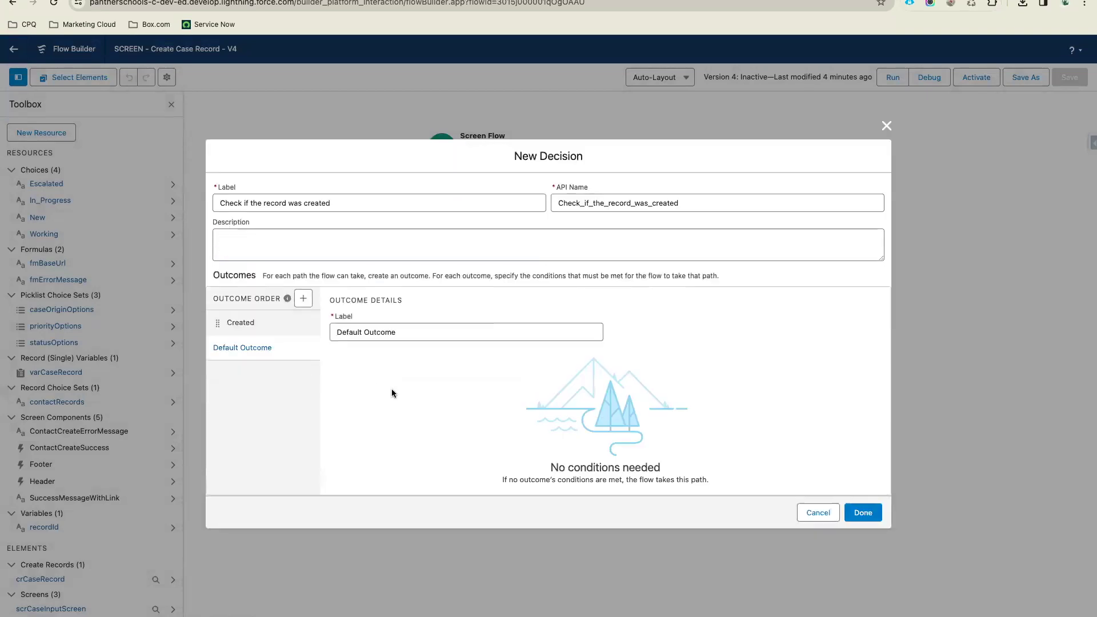
triple_click(372, 332)
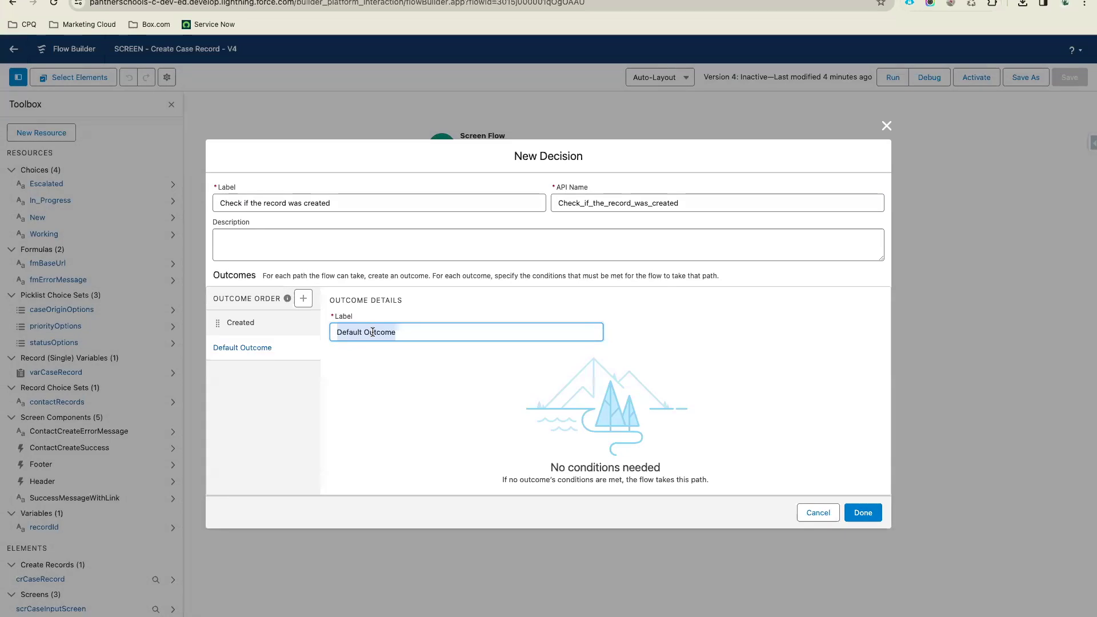
key(BackSpace)
text(Not Created)
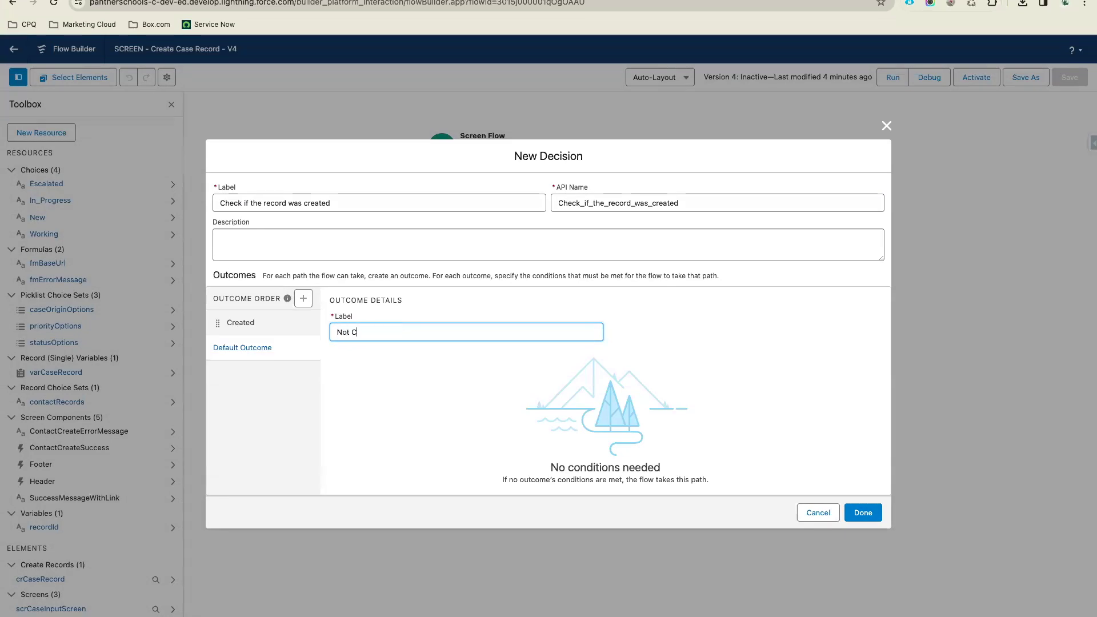
click(408, 385)
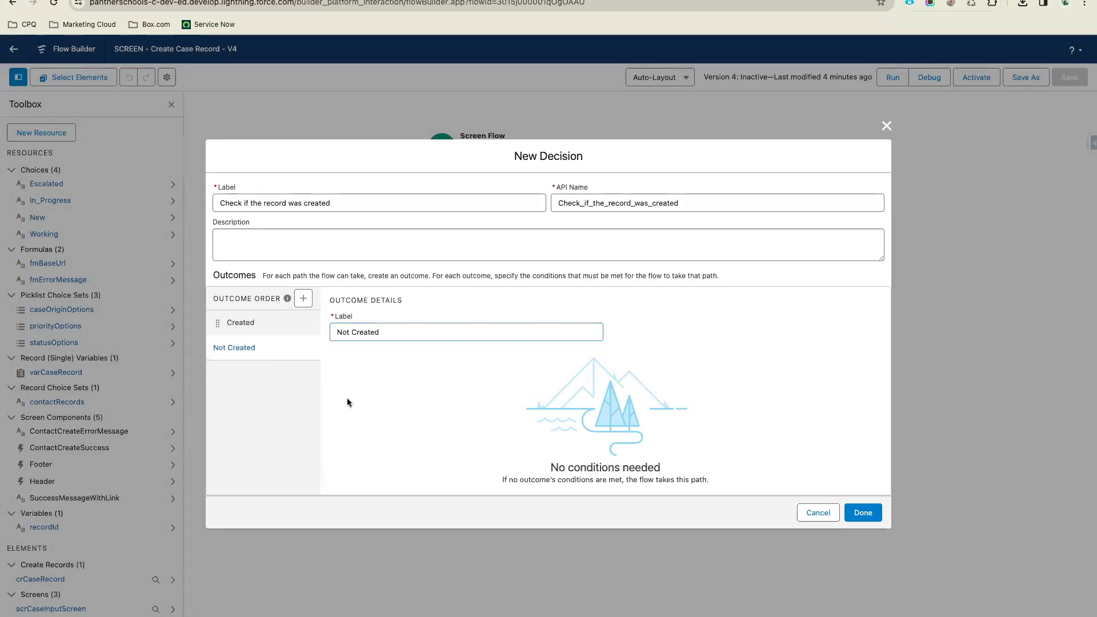
- Set the Created outcome's condition to crCaseRecord Equals True and confirm the new decision
click(259, 329)
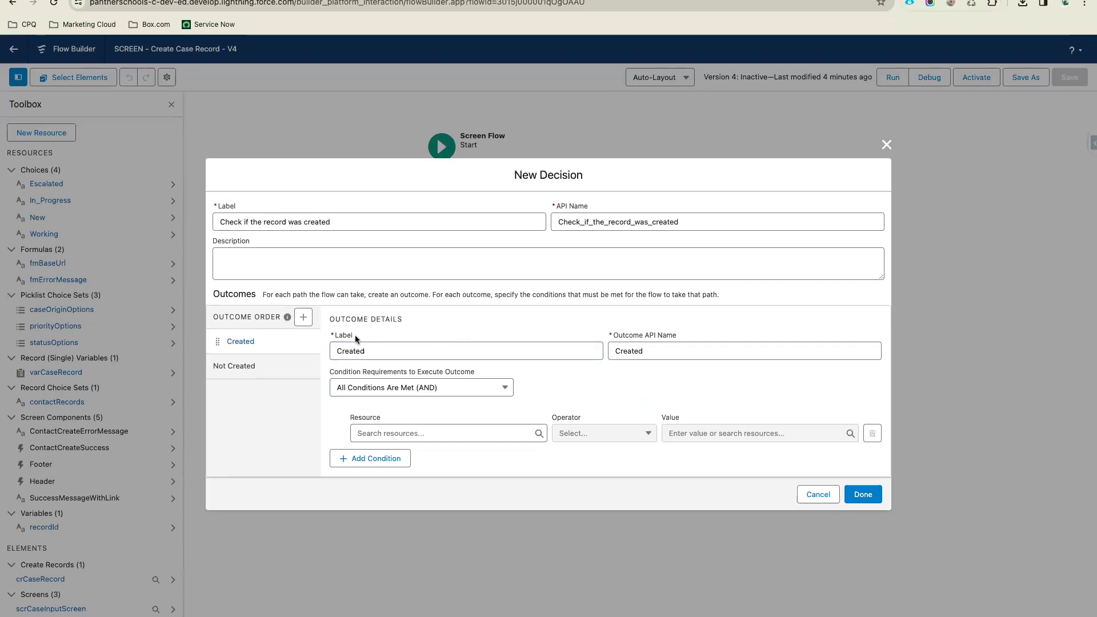
drag(380, 347, 331, 346)
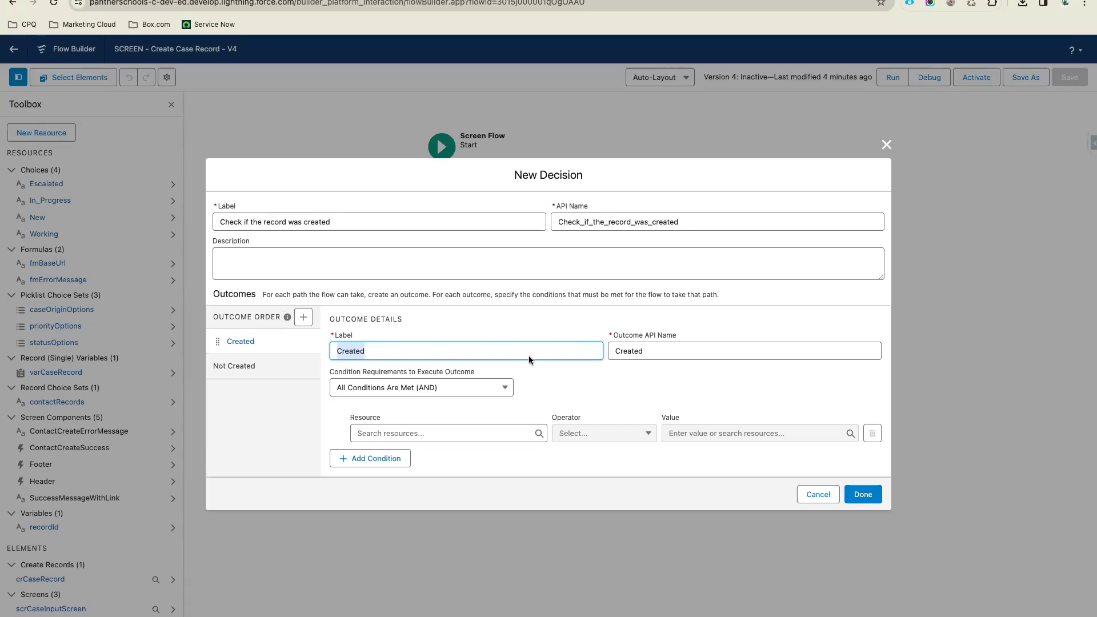
click(574, 390)
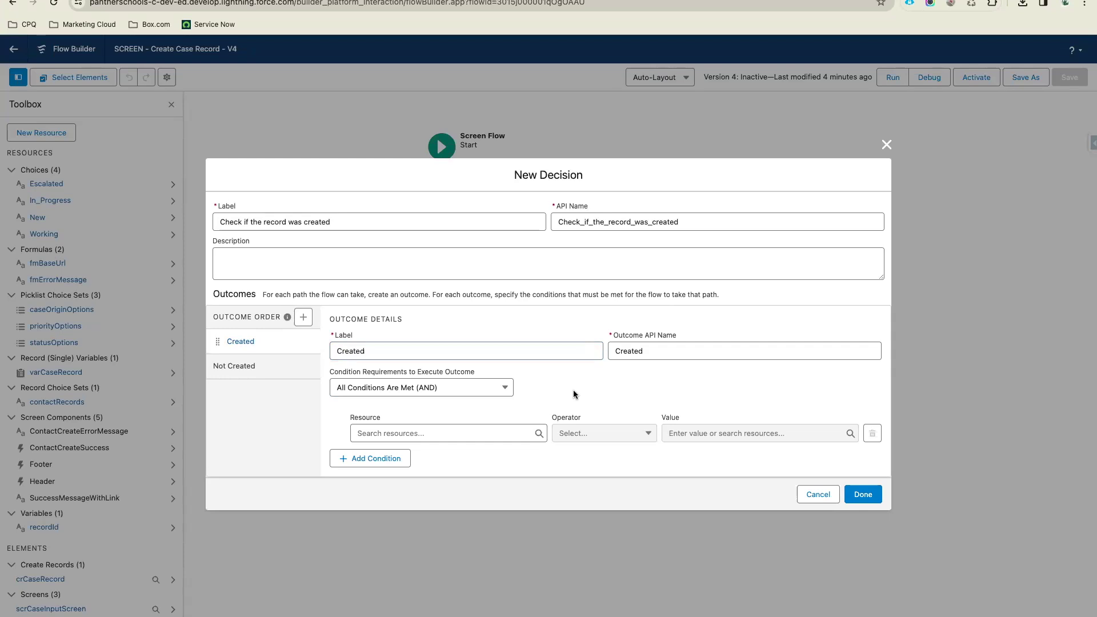
click(421, 434)
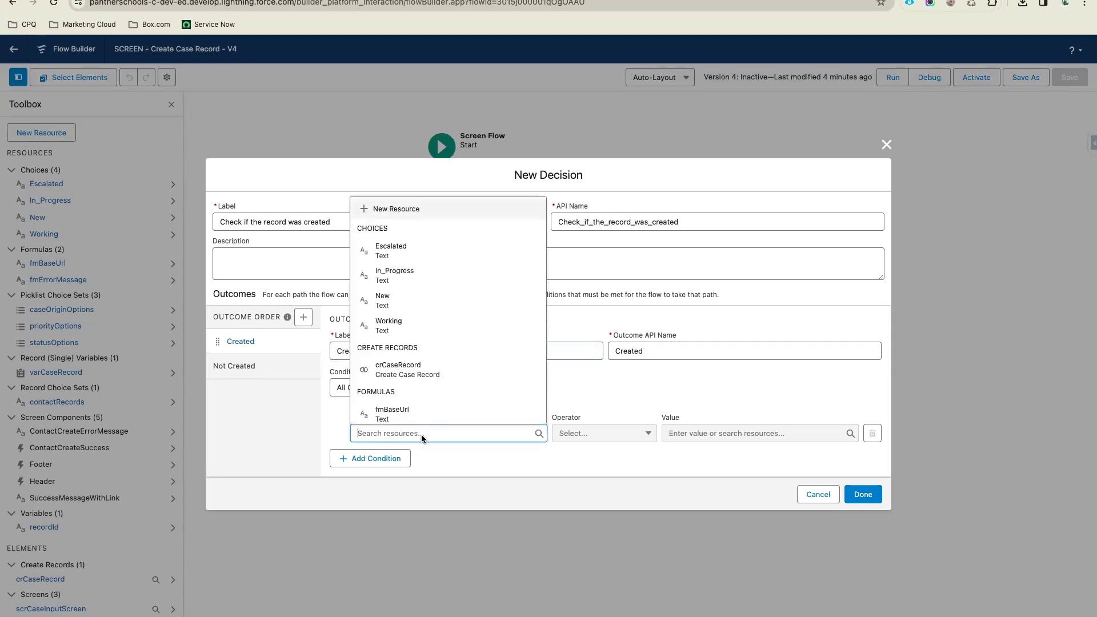
click(701, 384)
drag(396, 351, 323, 353)
click(424, 343)
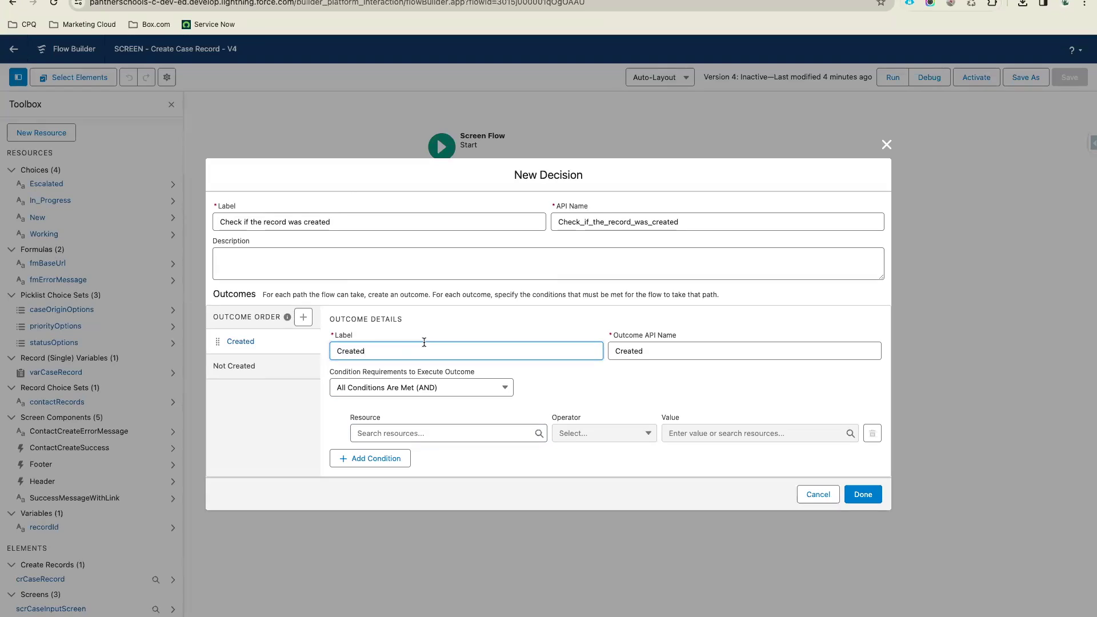
click(450, 436)
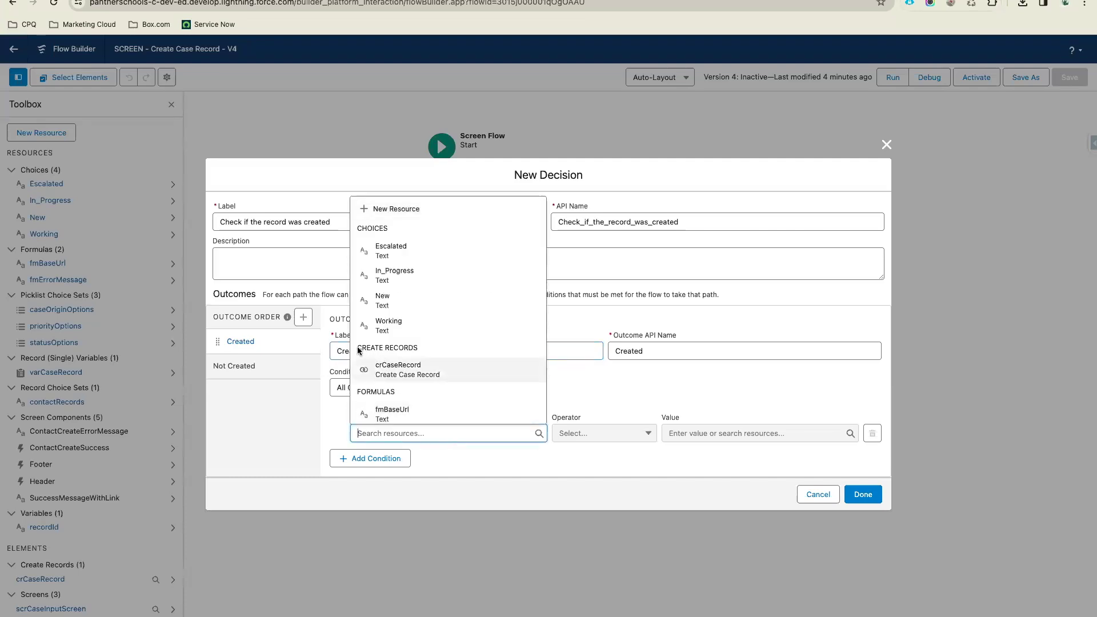
click(399, 372)
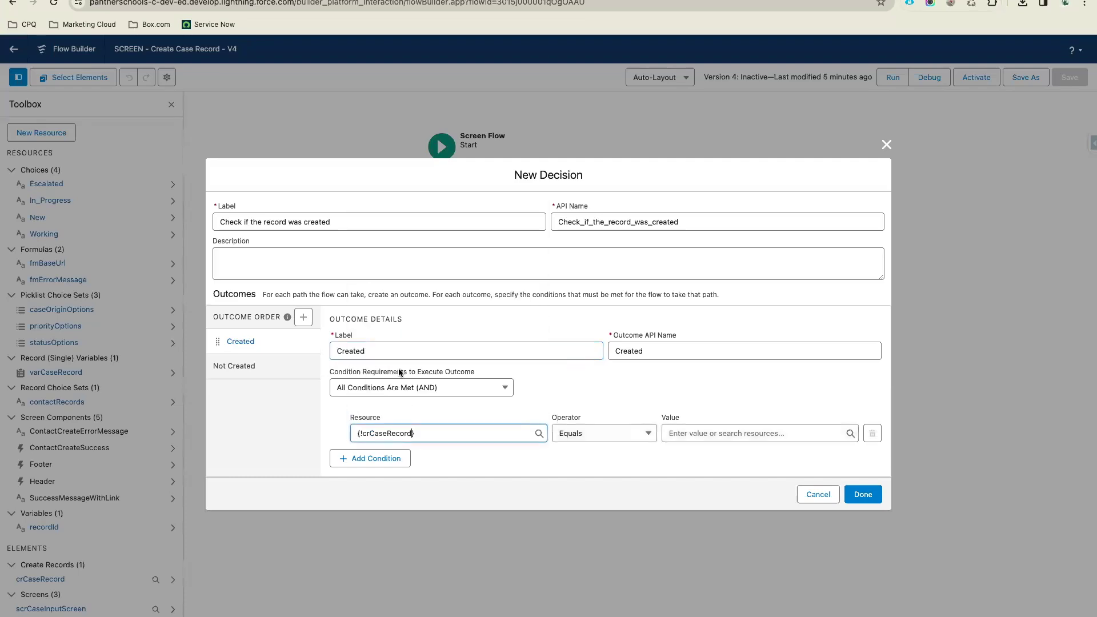
click(696, 434)
text(truy)
key(BackSpace)
click(708, 468)
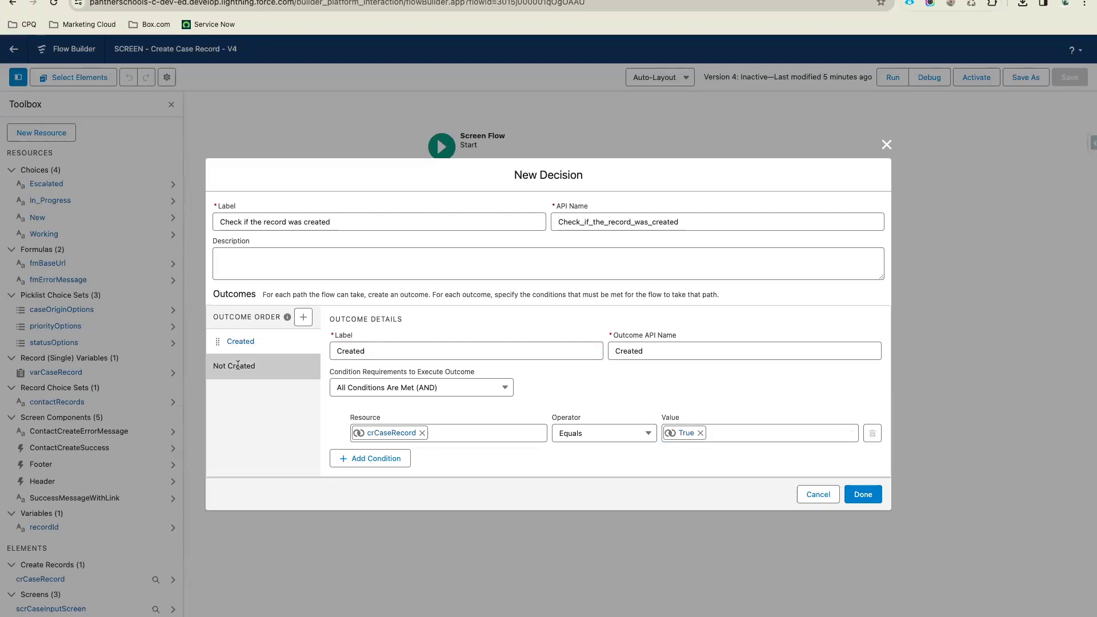
click(860, 497)
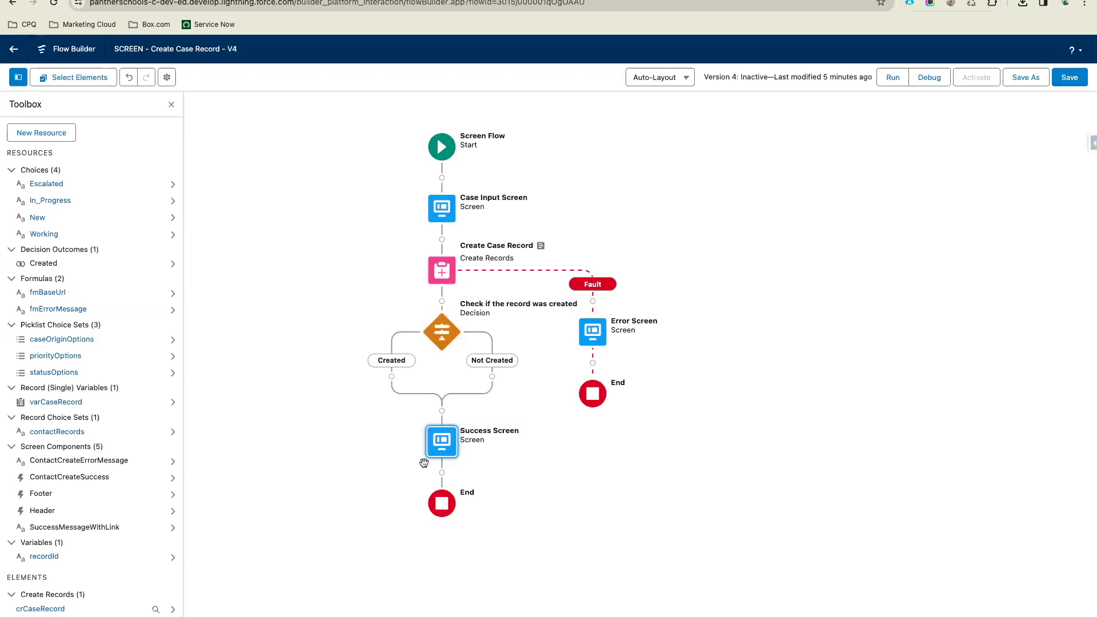
- Add an End element to the Not Created path and save the flow
click(491, 378)
scroll(493, 478, down, 3)
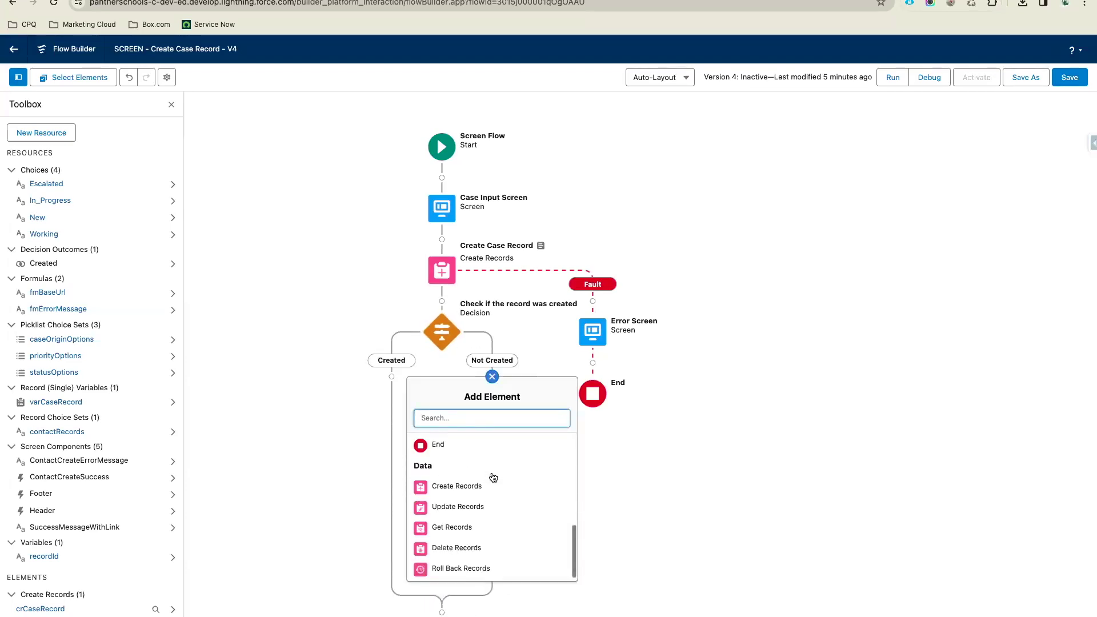
click(433, 444)
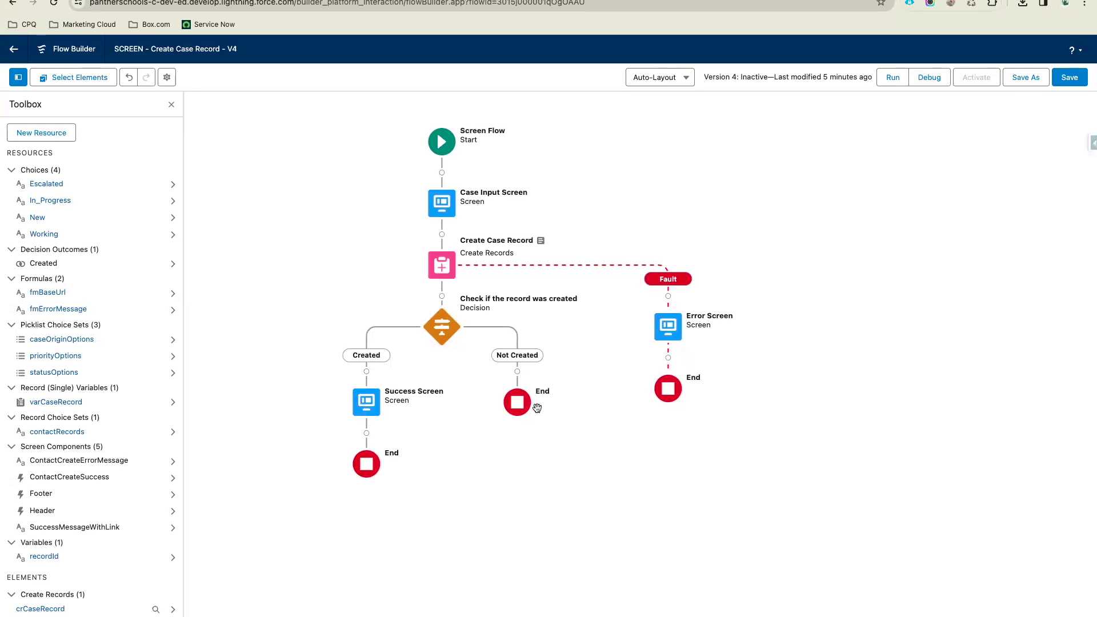
click(1086, 81)
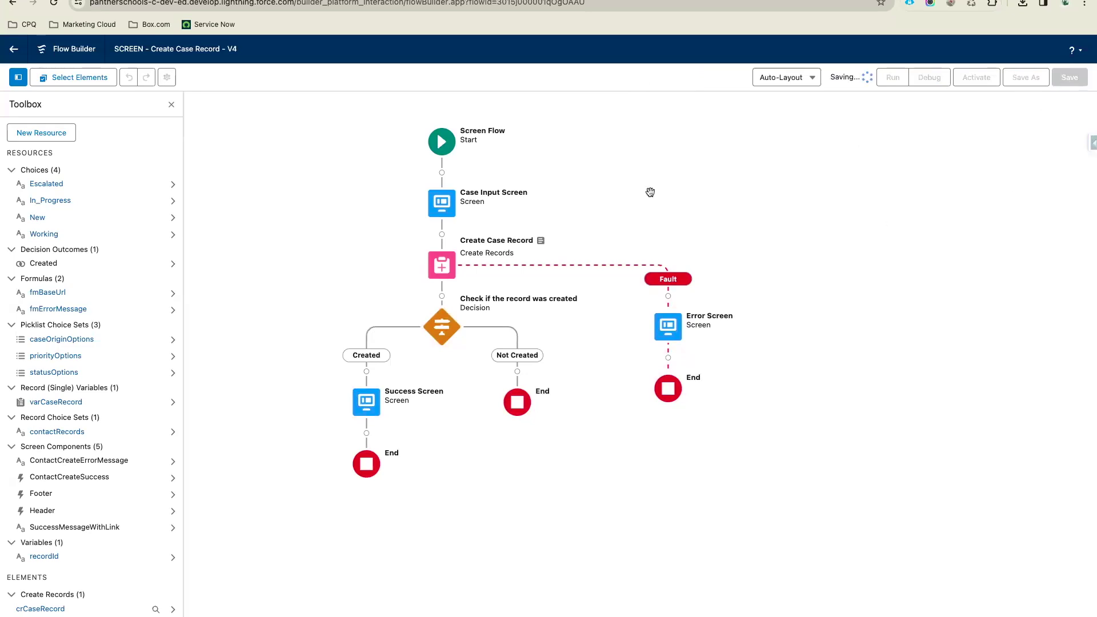